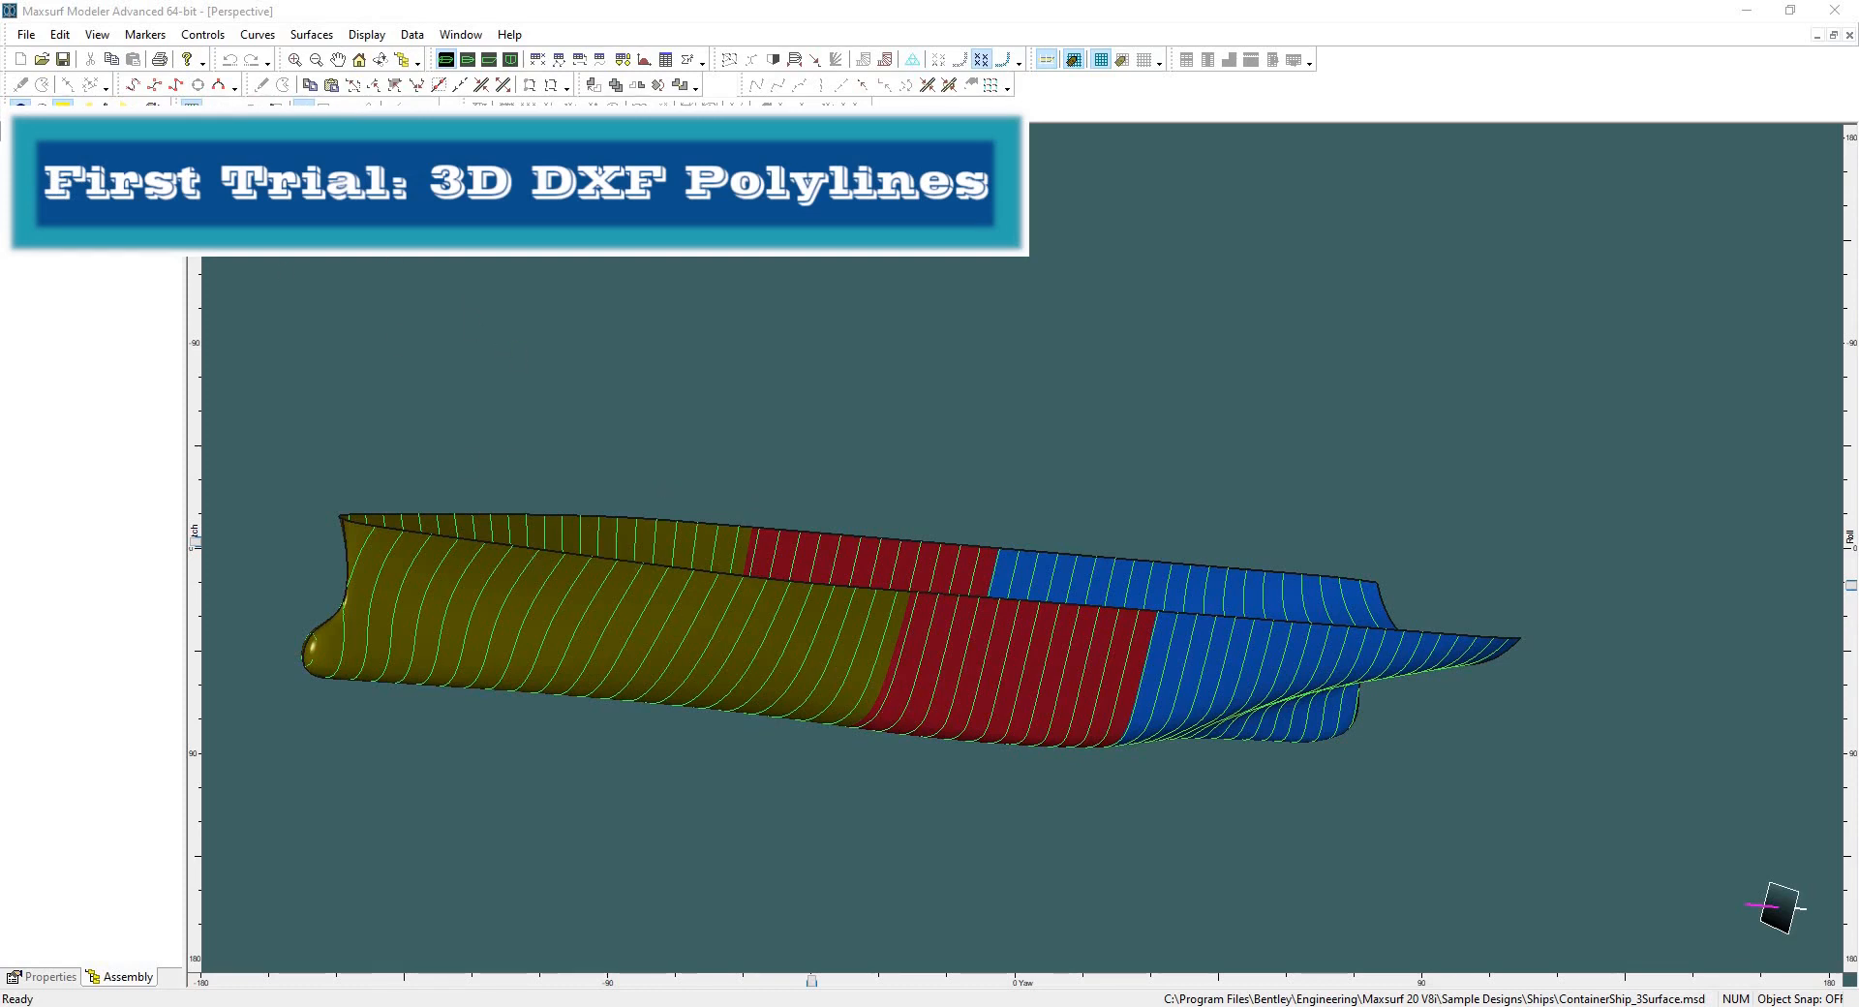
Turn on display of the additional contour curves and grid lines on the hull surfaces.
click(213, 108)
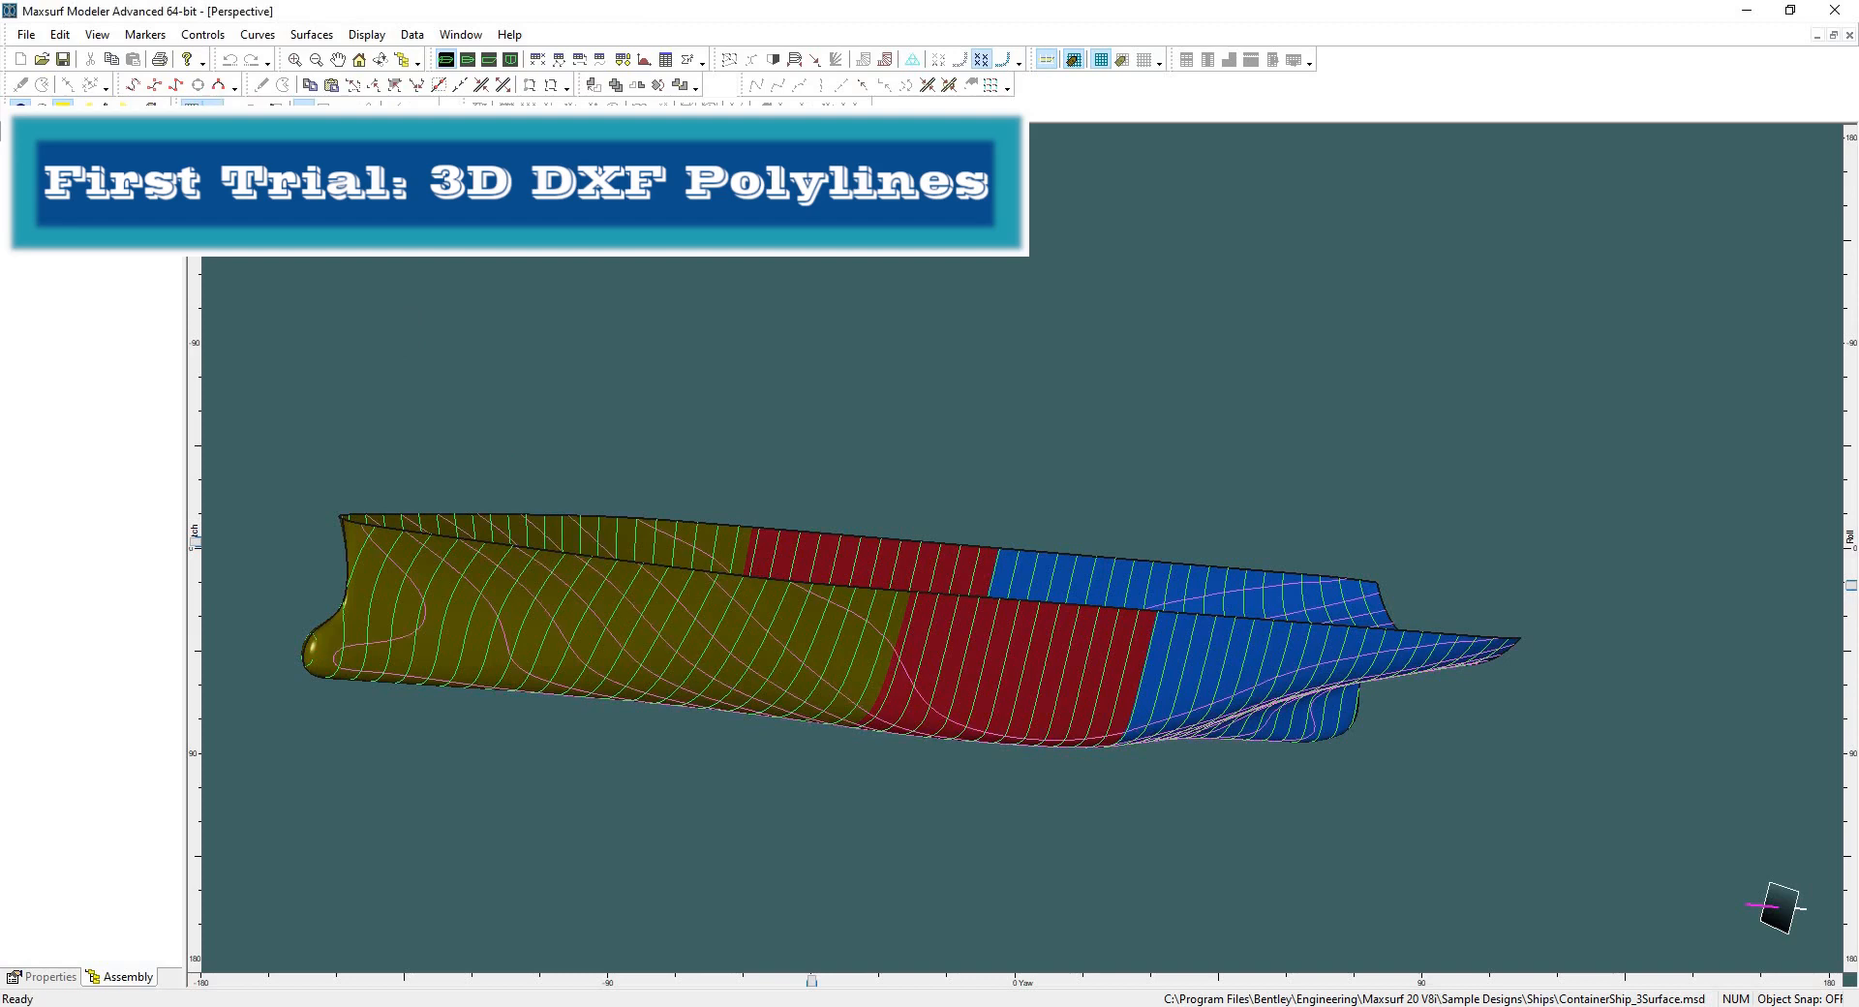
click(234, 107)
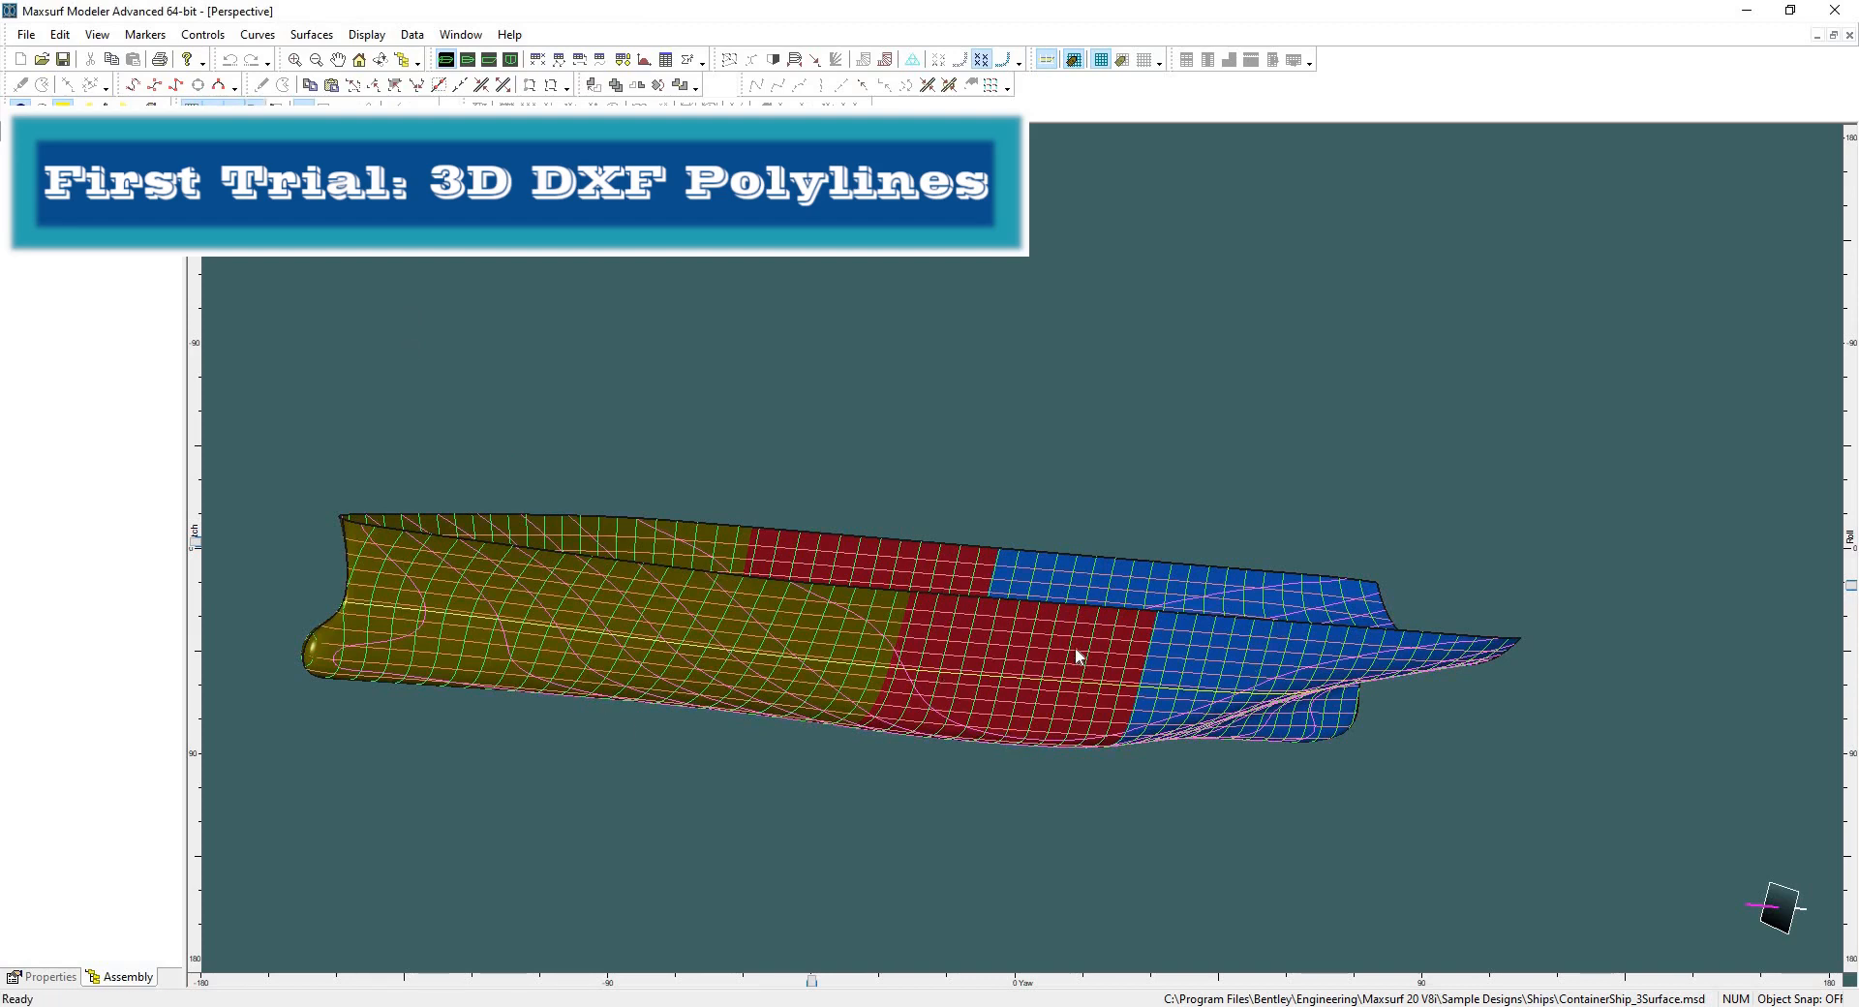
scroll(991, 645, up, 8)
scroll(728, 607, down, 9)
scroll(782, 562, up, 4)
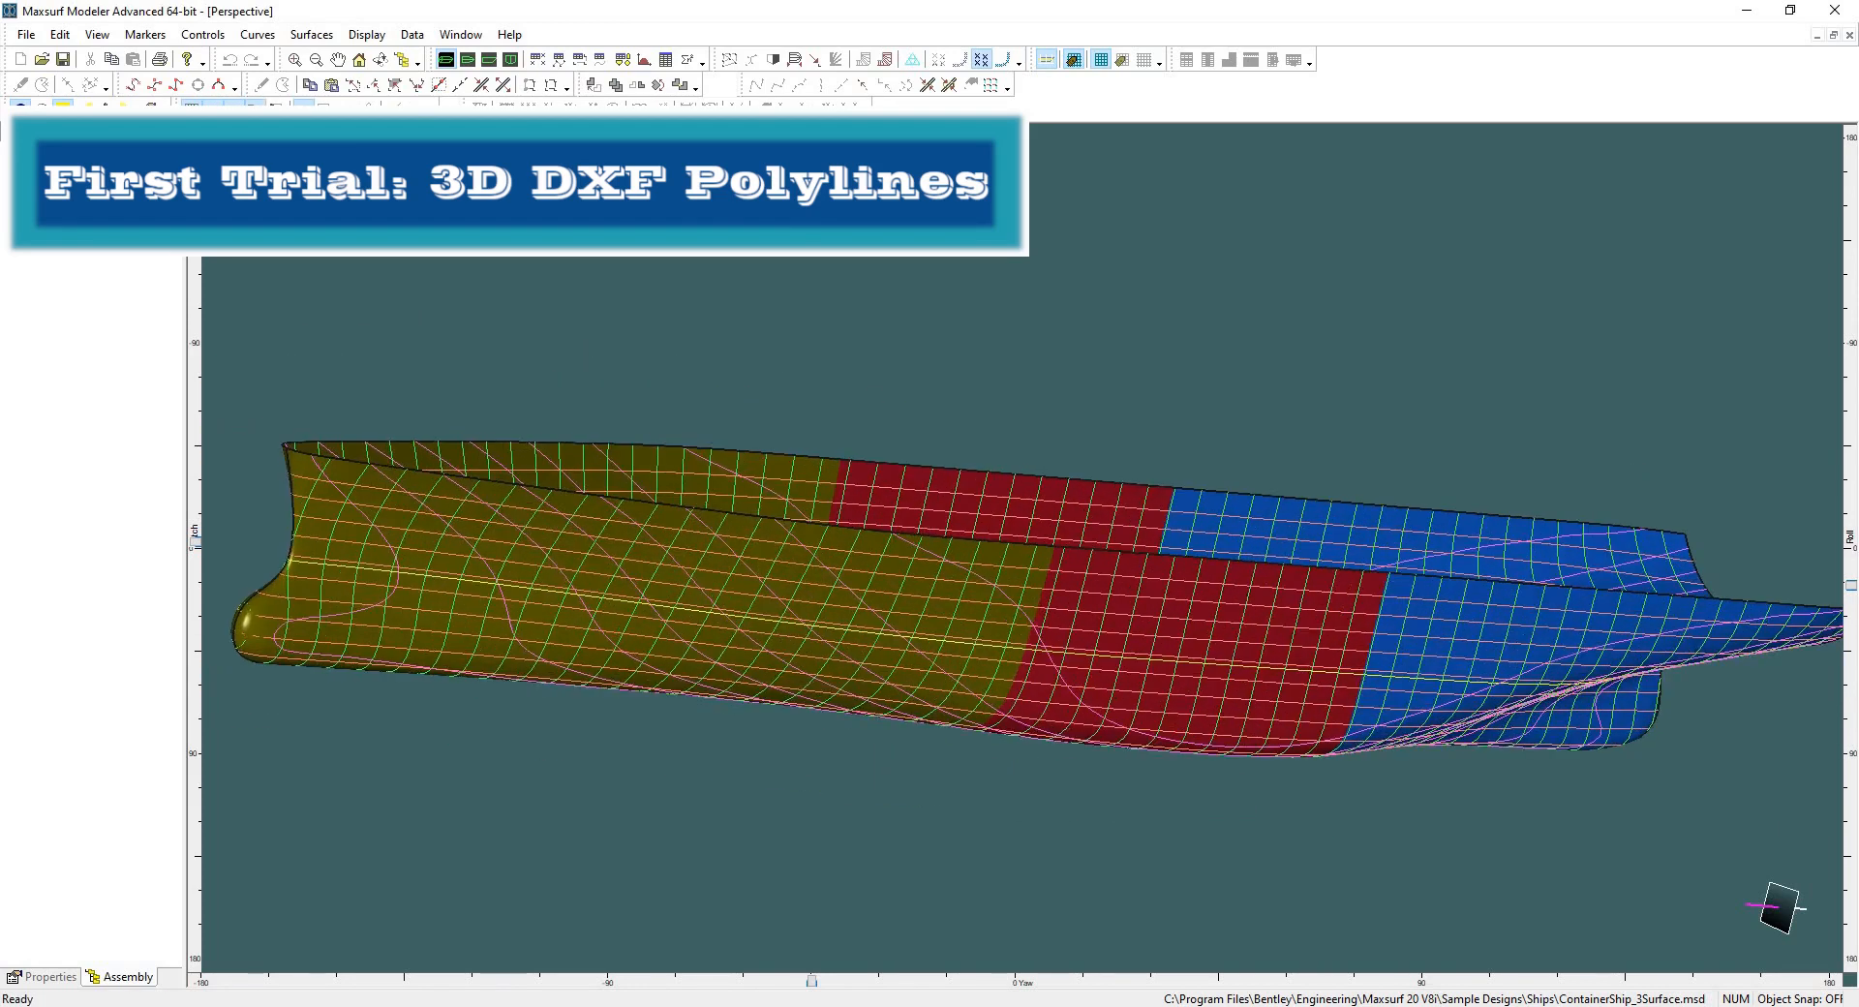
scroll(399, 540, down, 2)
Export the hull as 3D DXF polylines at 1:1 scale, saving it to the Desktop as first trial.
click(27, 35)
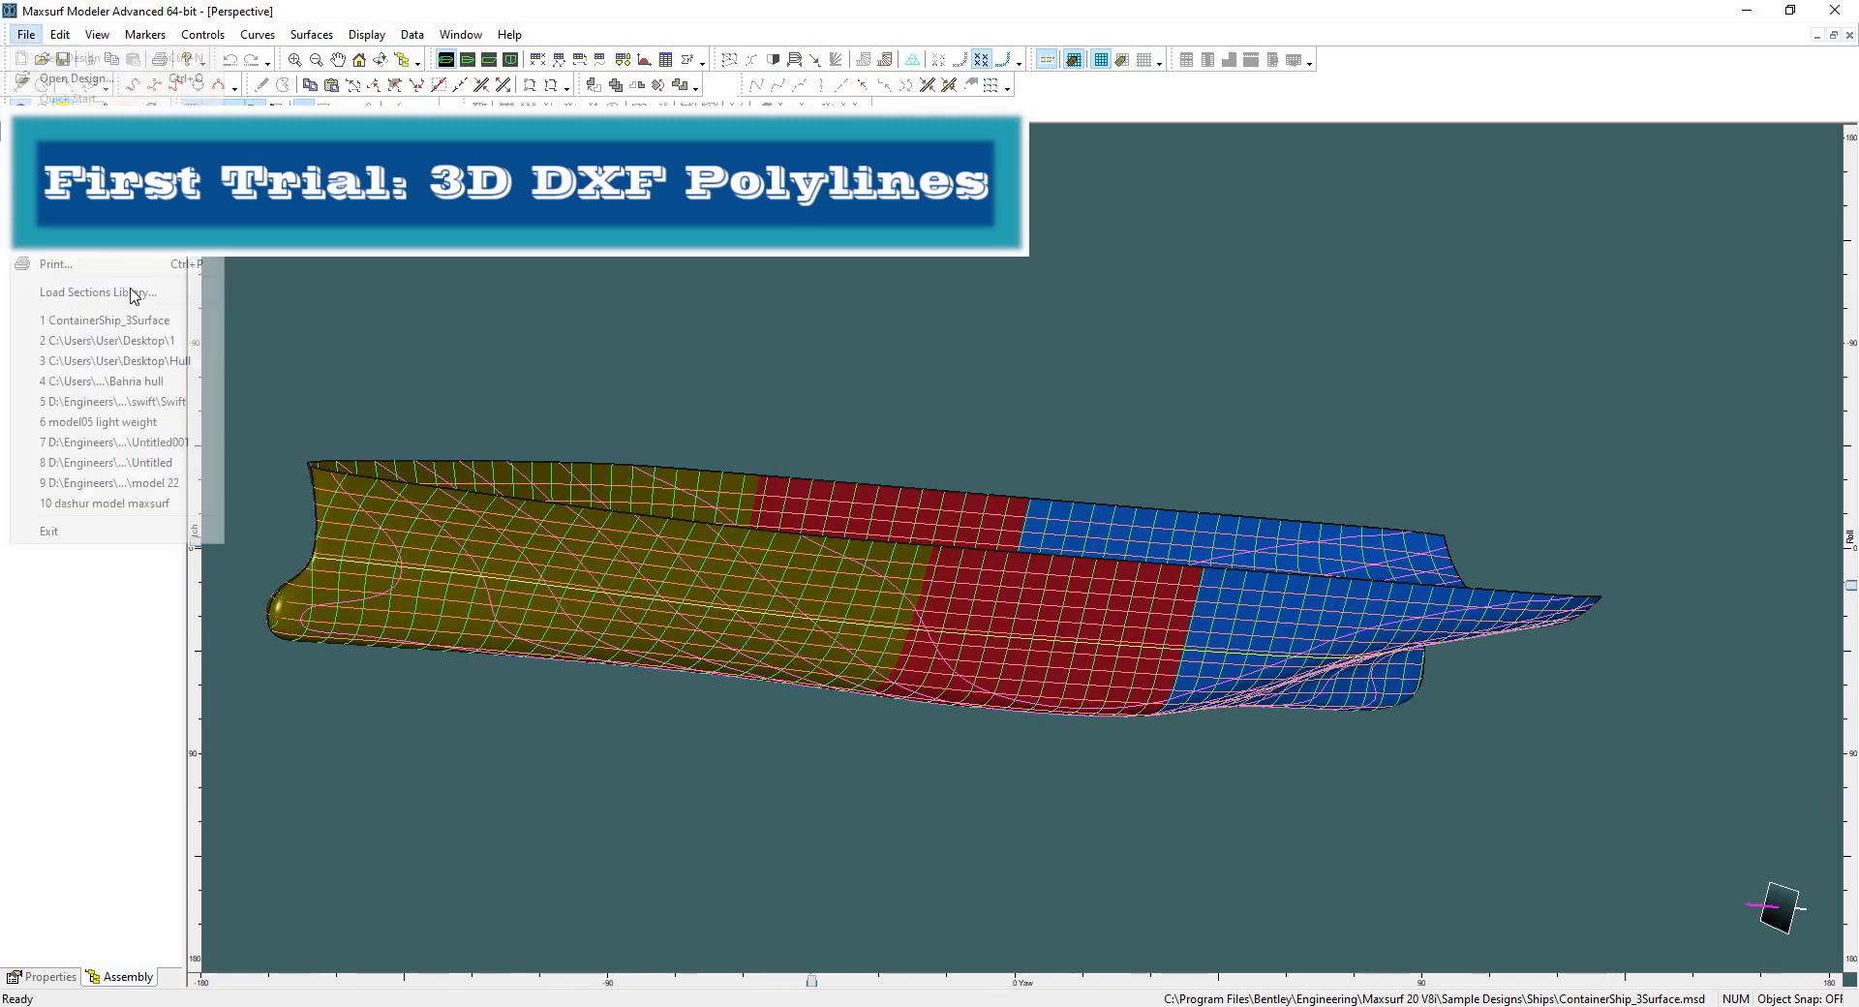
mouse_move(97, 215)
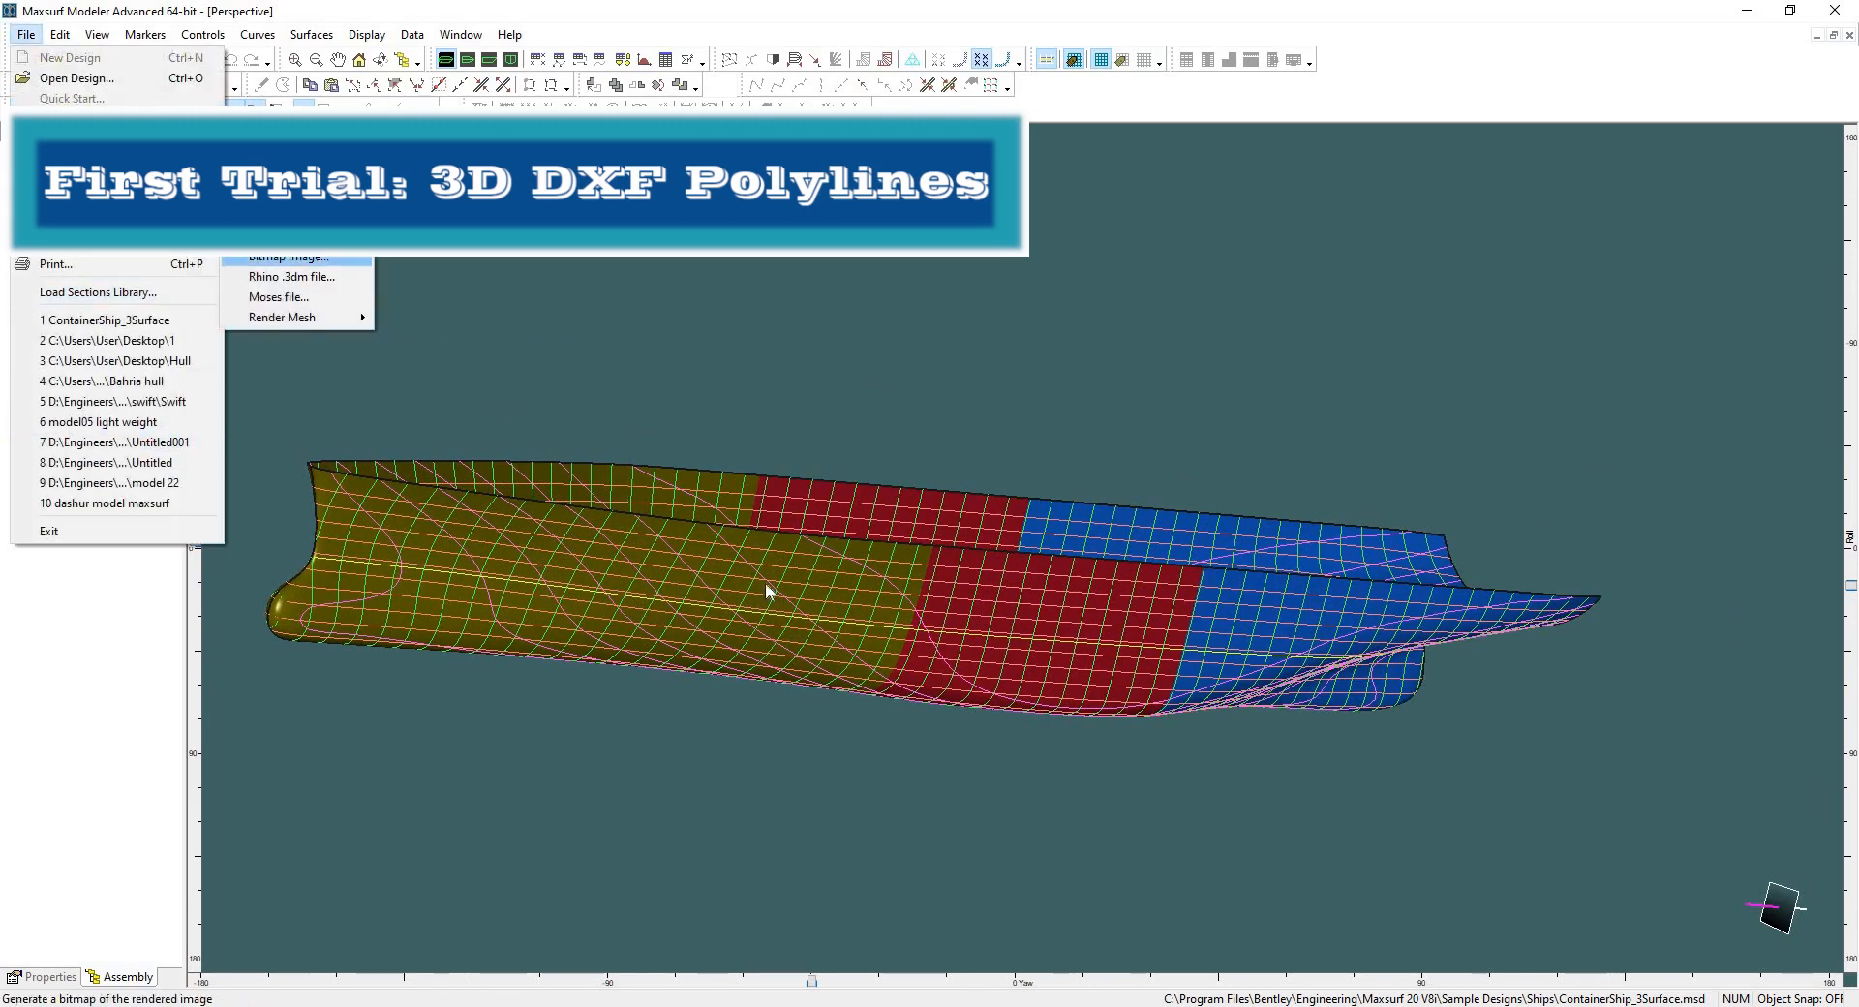
click(300, 217)
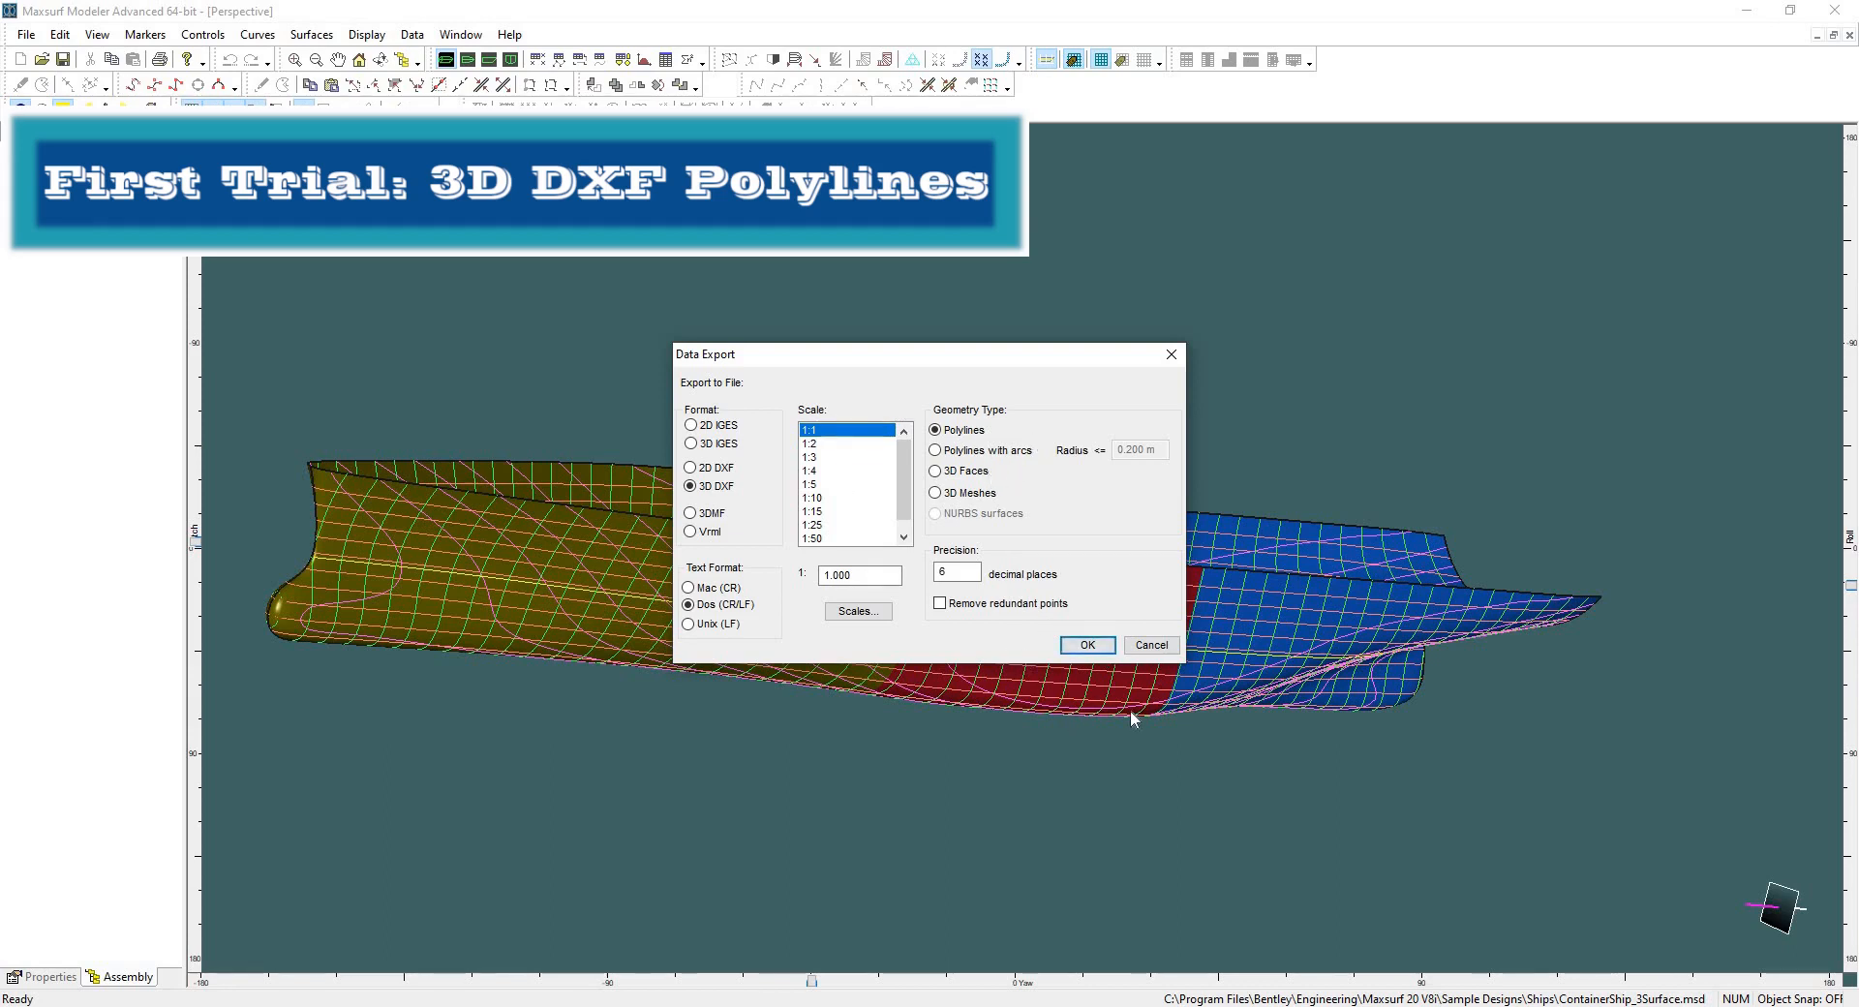
click(1087, 645)
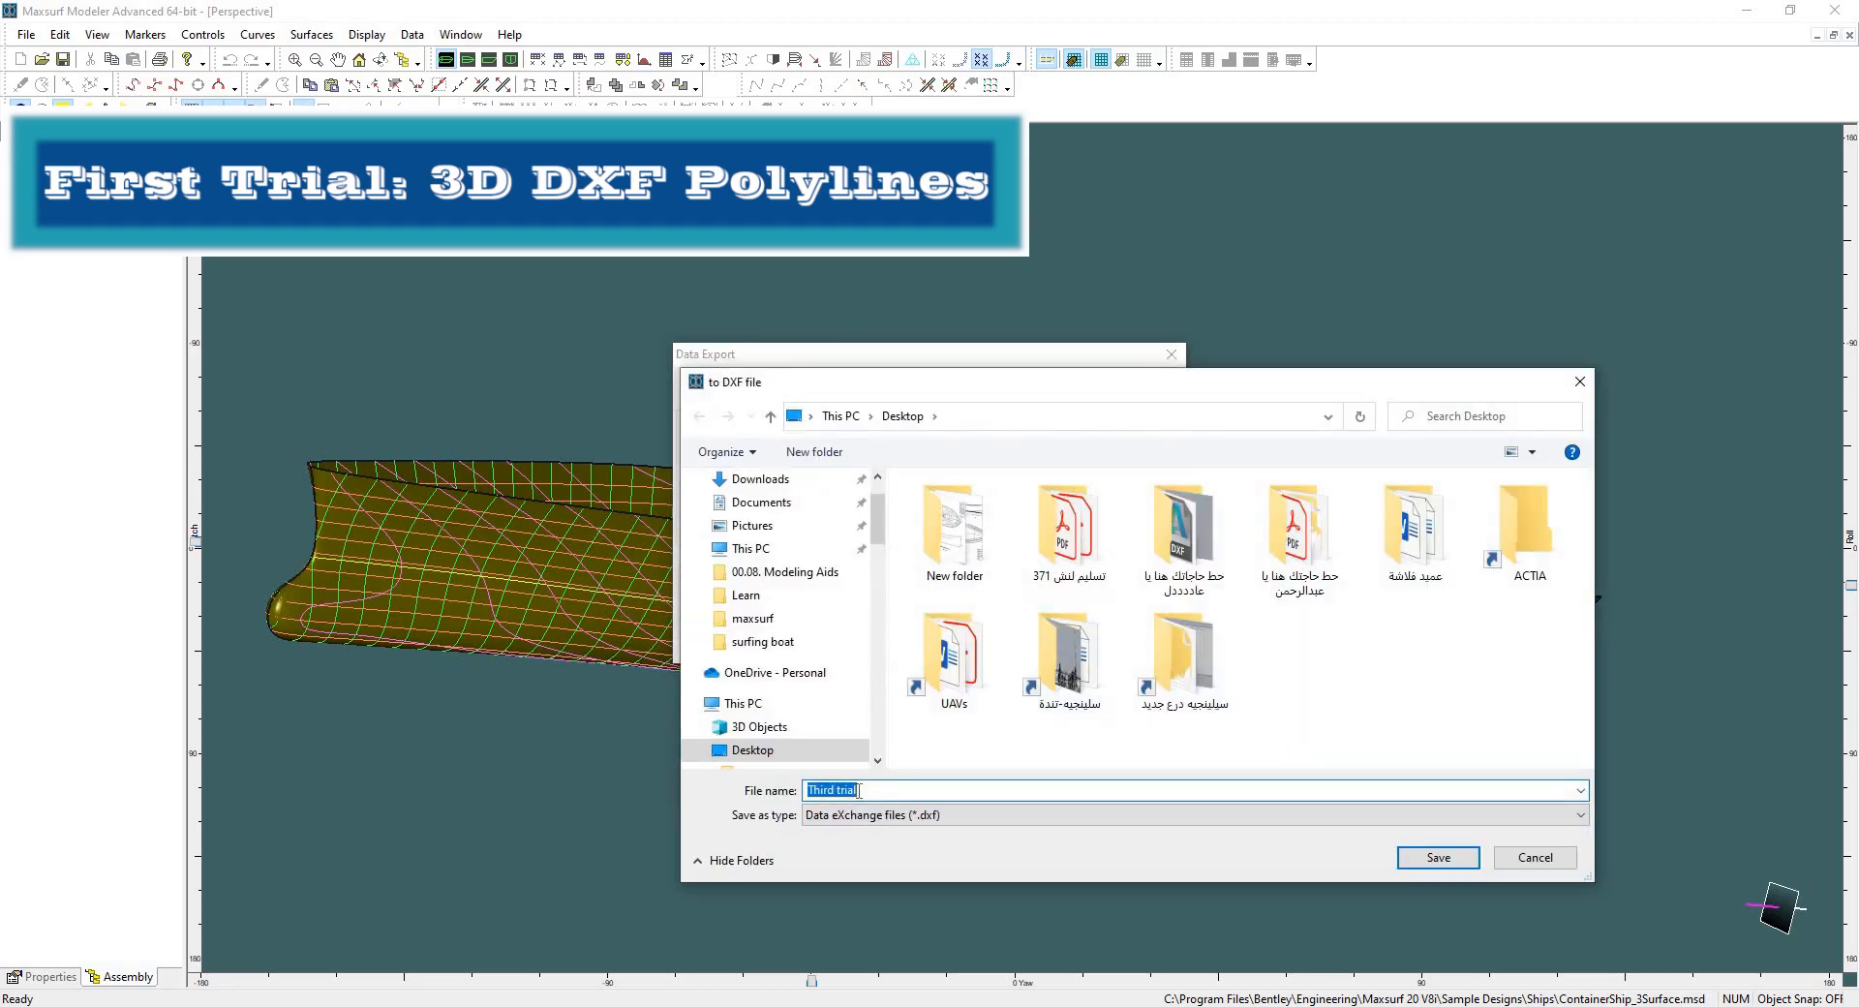
drag(859, 791, 808, 791)
text(first trial)
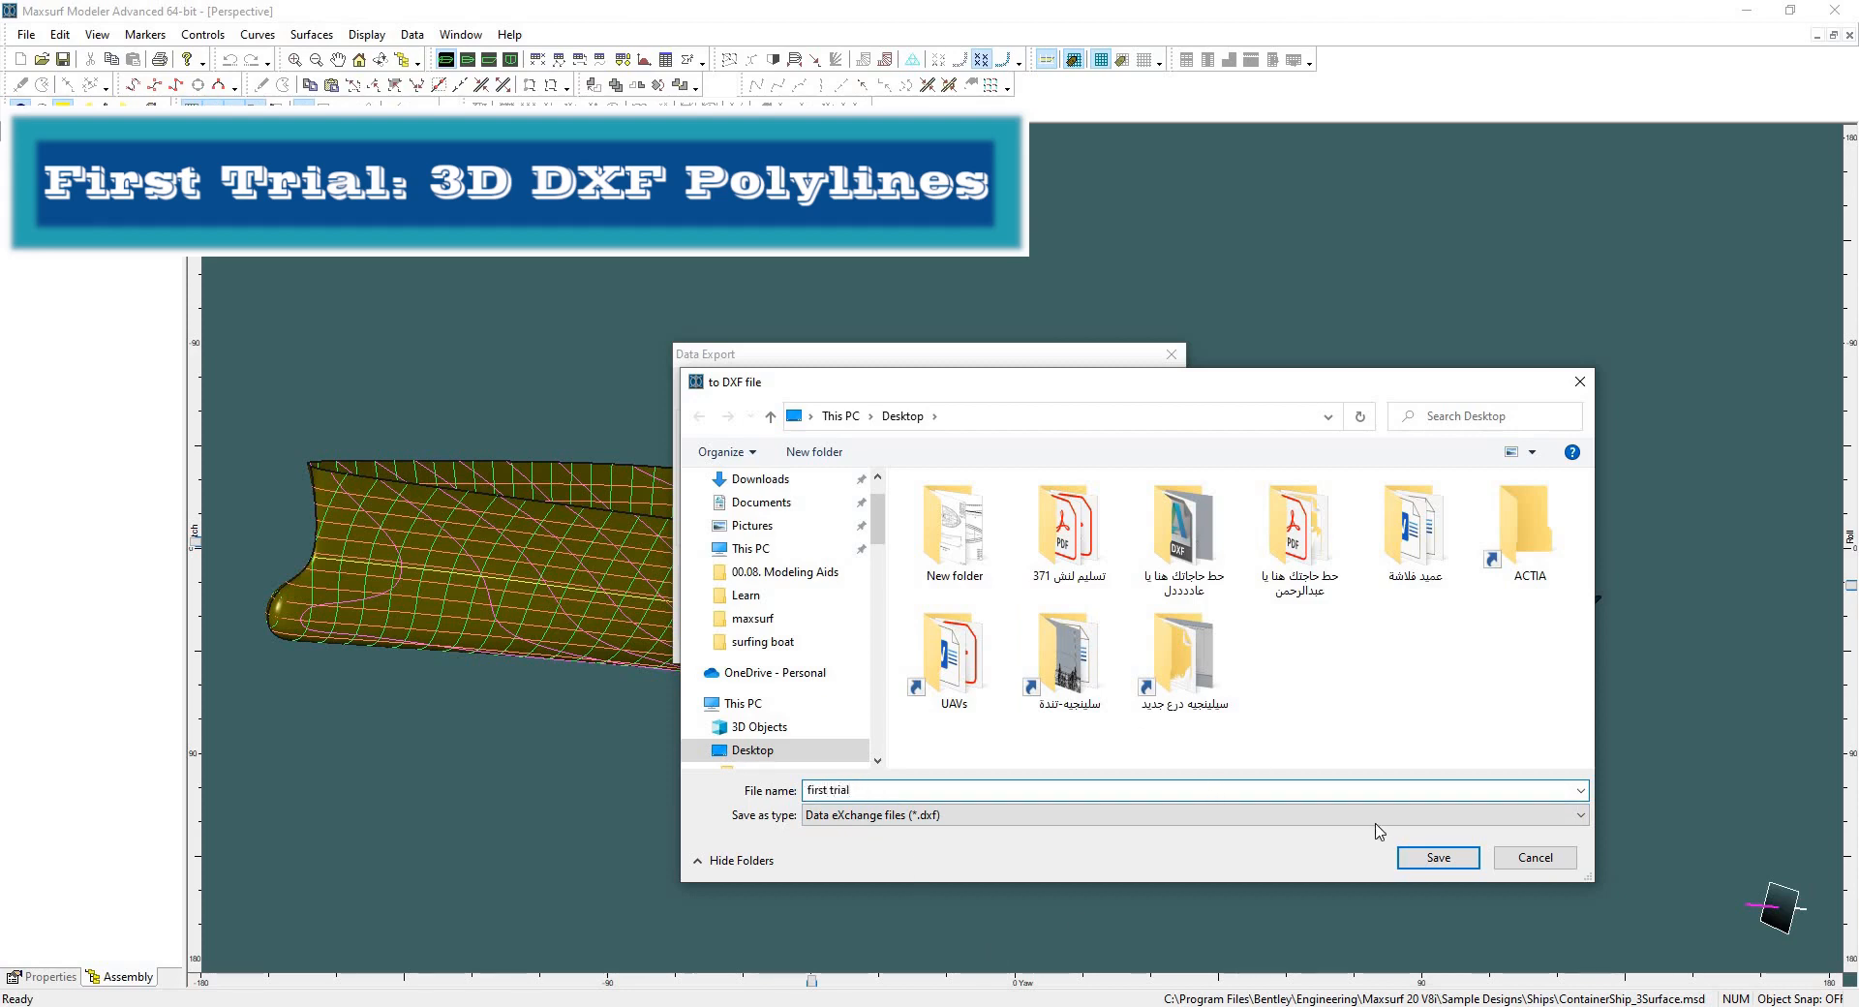
click(1438, 858)
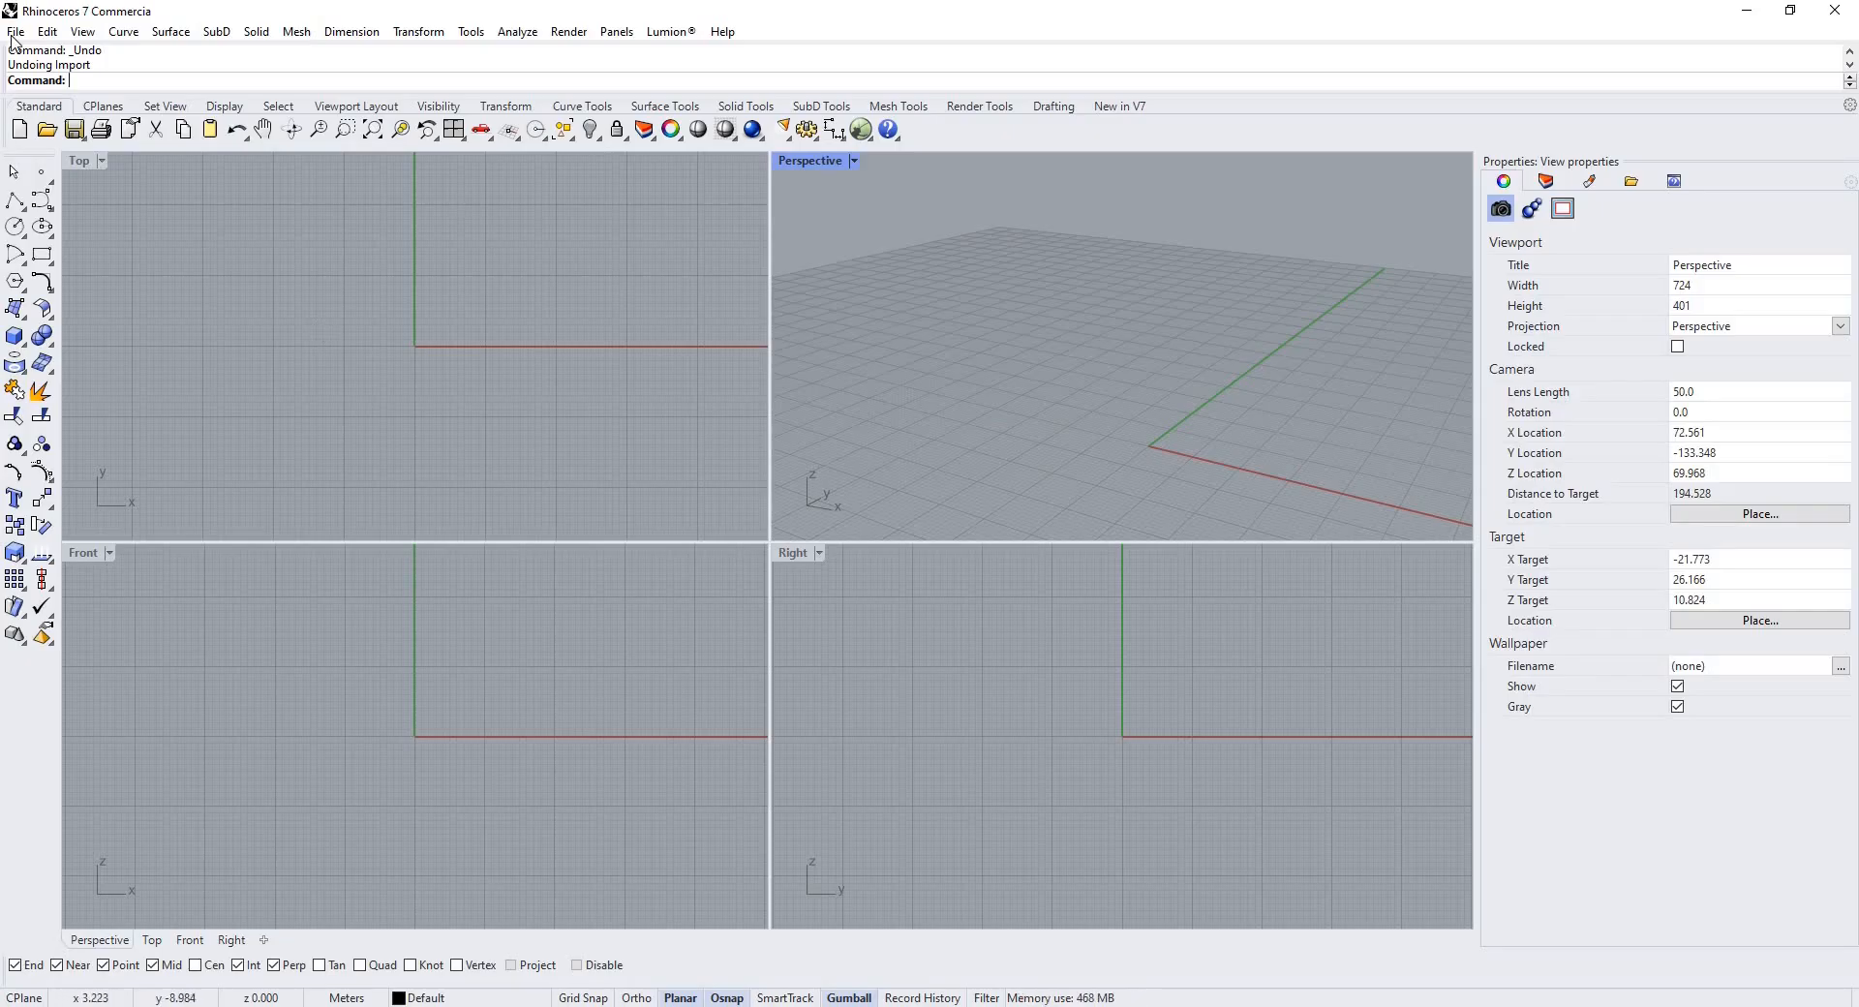
Switch to Rhino and import the first trial DXF file with the default import options.
click(16, 31)
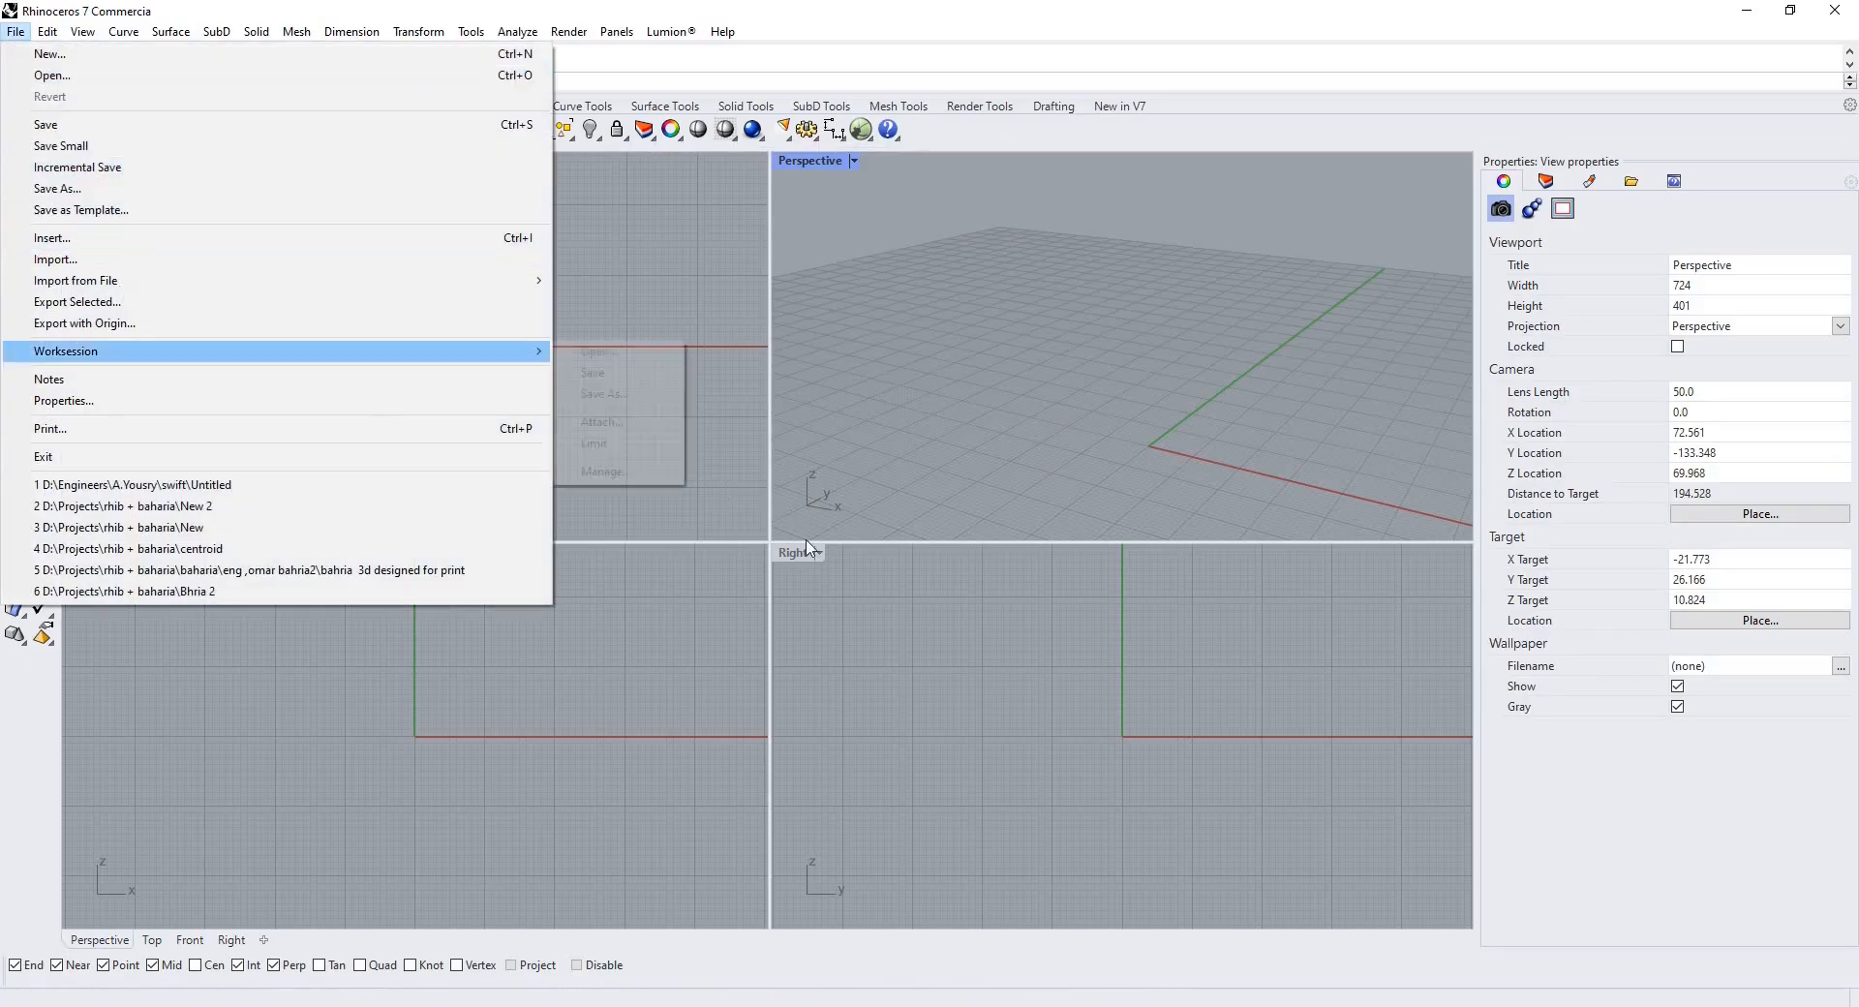
click(55, 259)
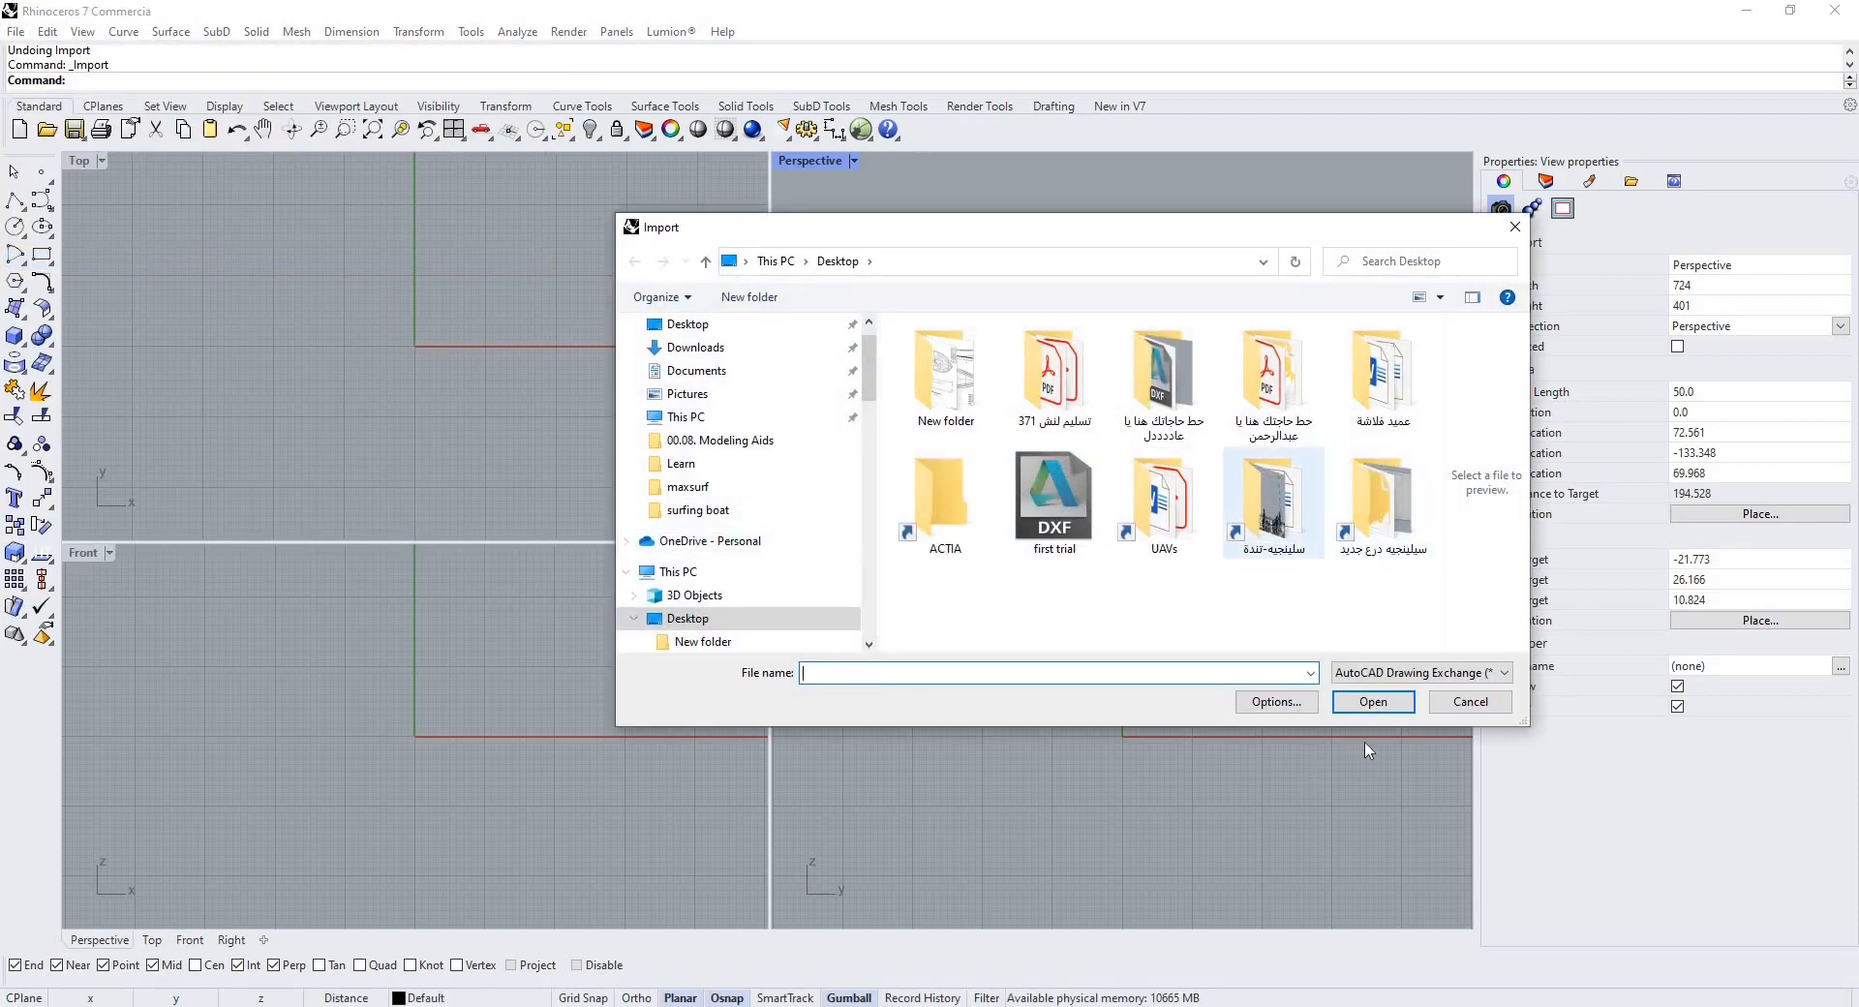
click(1086, 511)
click(1373, 712)
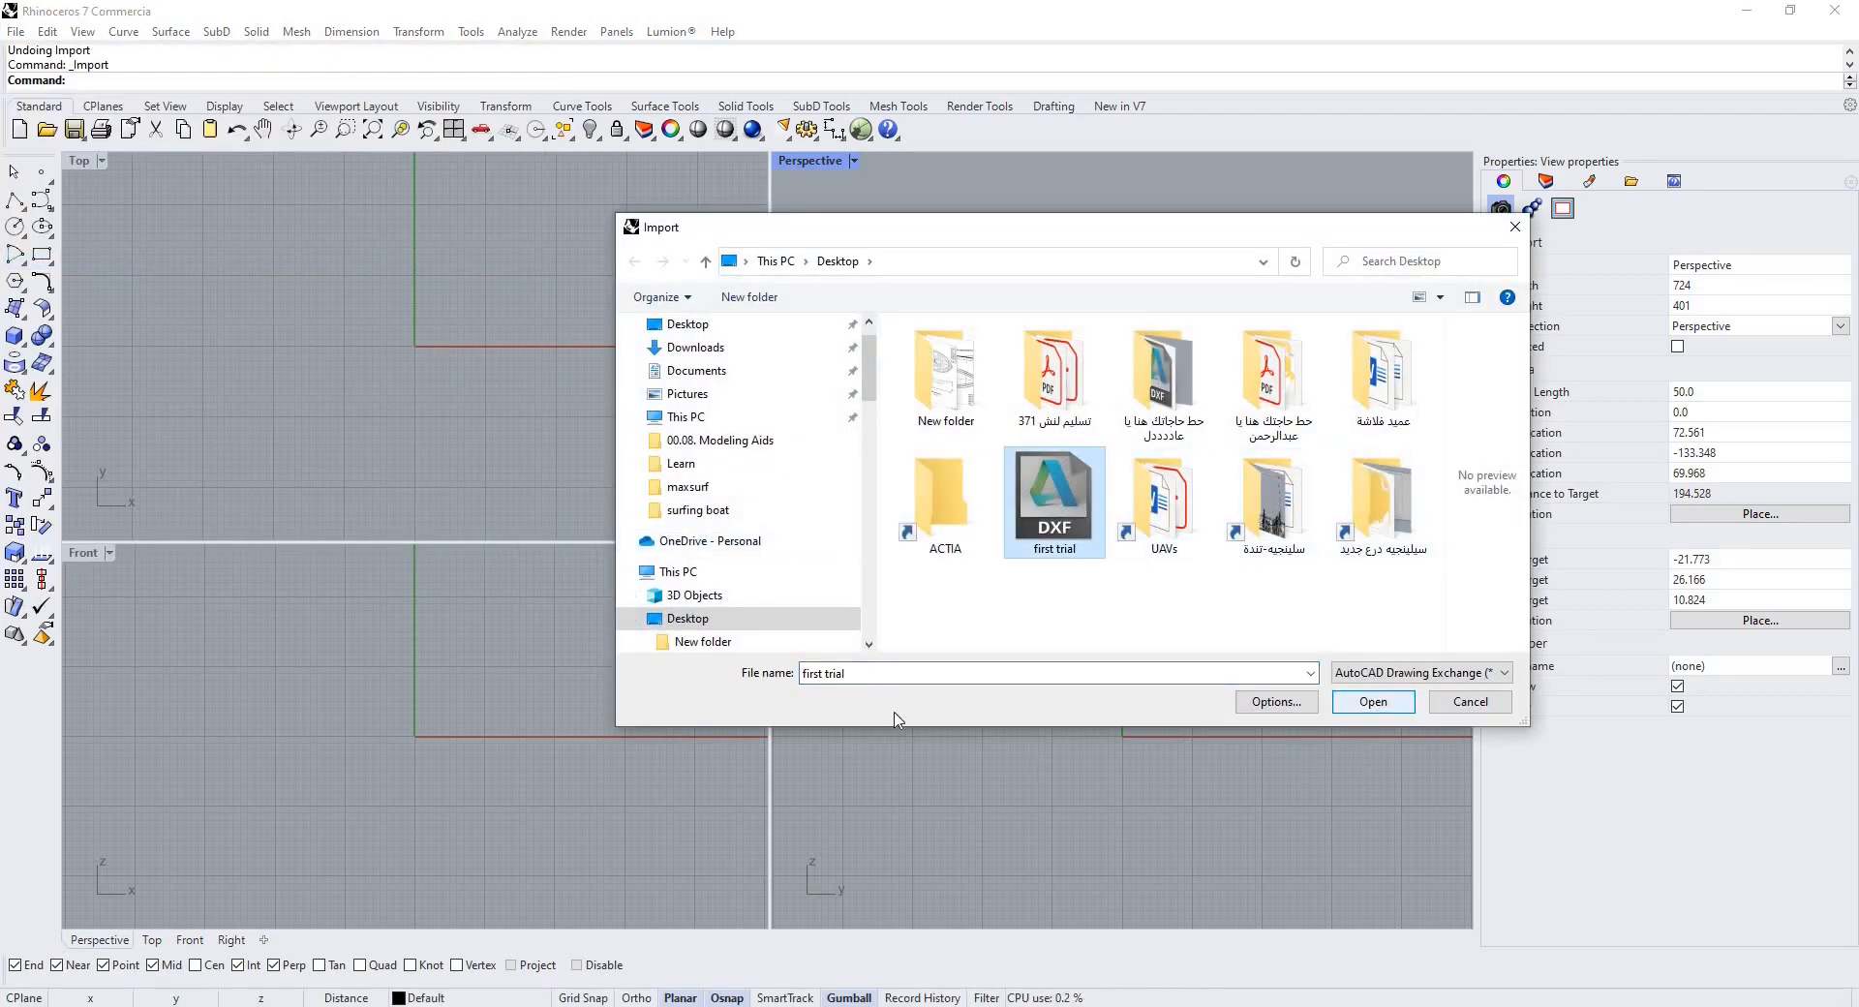
click(840, 677)
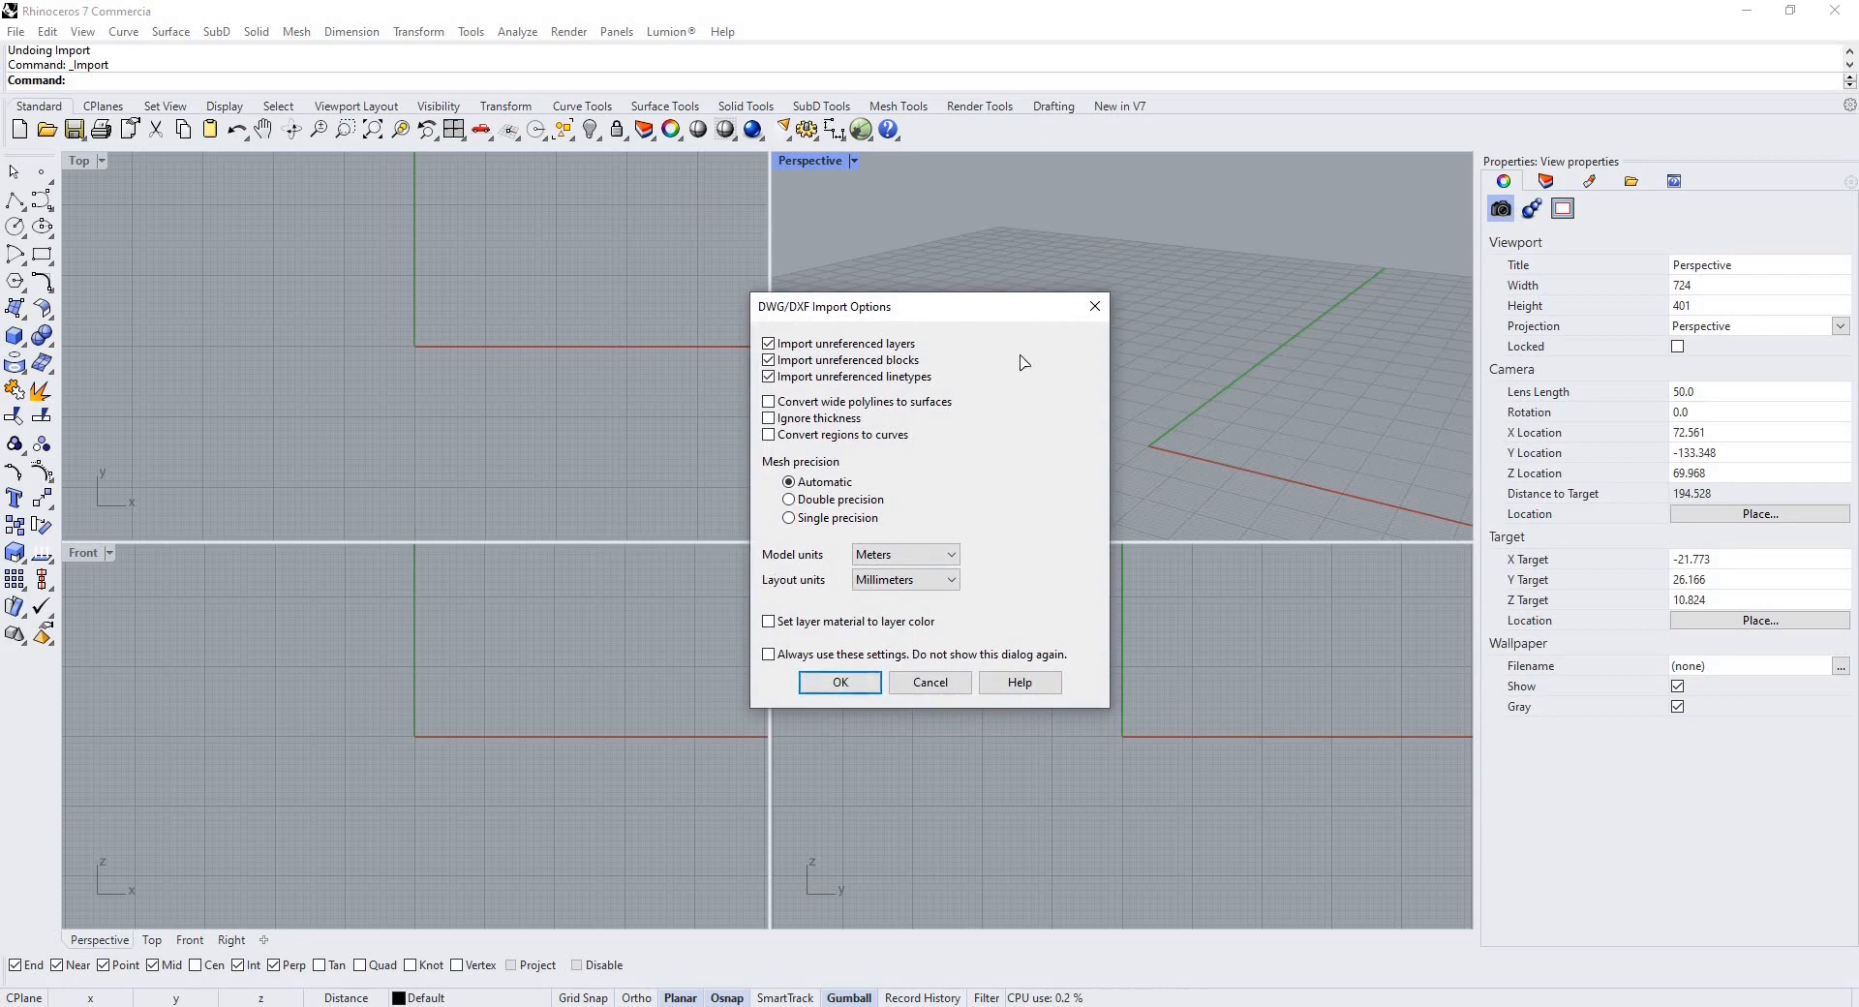
scroll(978, 334, up, 7)
scroll(998, 344, down, 5)
click(997, 343)
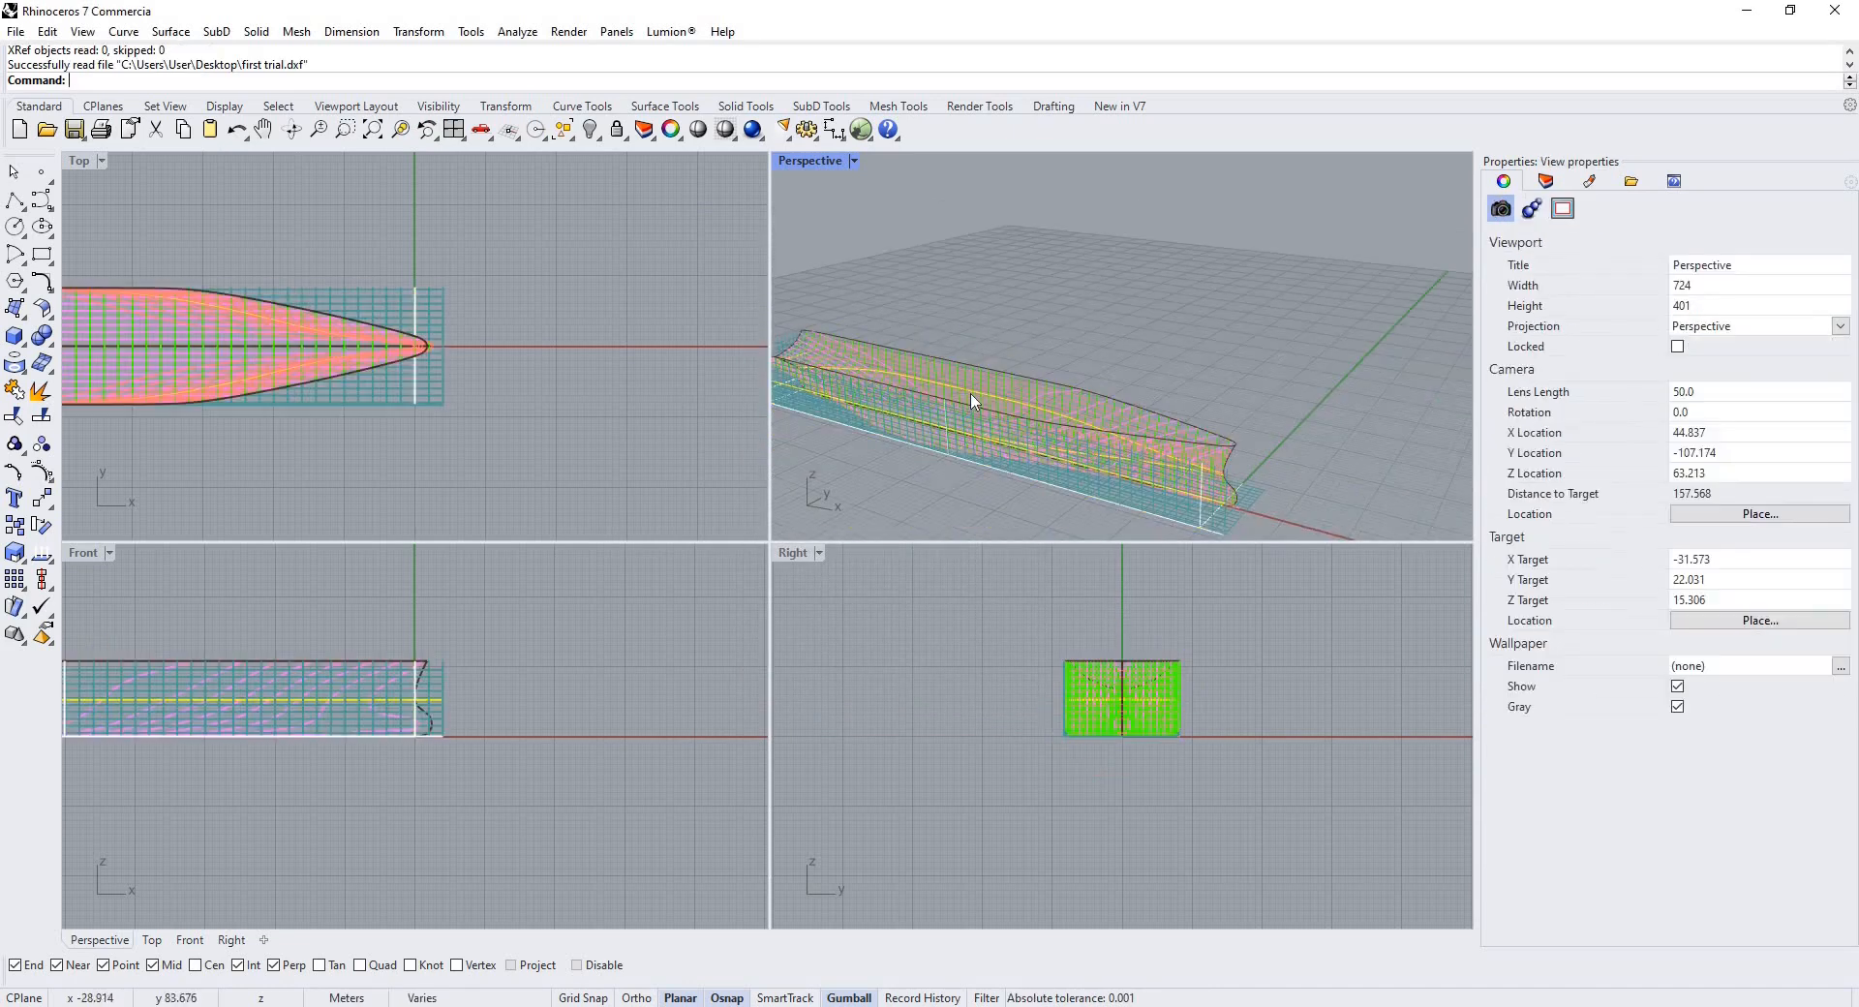
Hide the GRID layer in the Layers panel.
right_drag(971, 403, 1049, 439)
scroll(975, 423, up, 4)
scroll(1012, 410, up, 6)
scroll(1017, 334, down, 4)
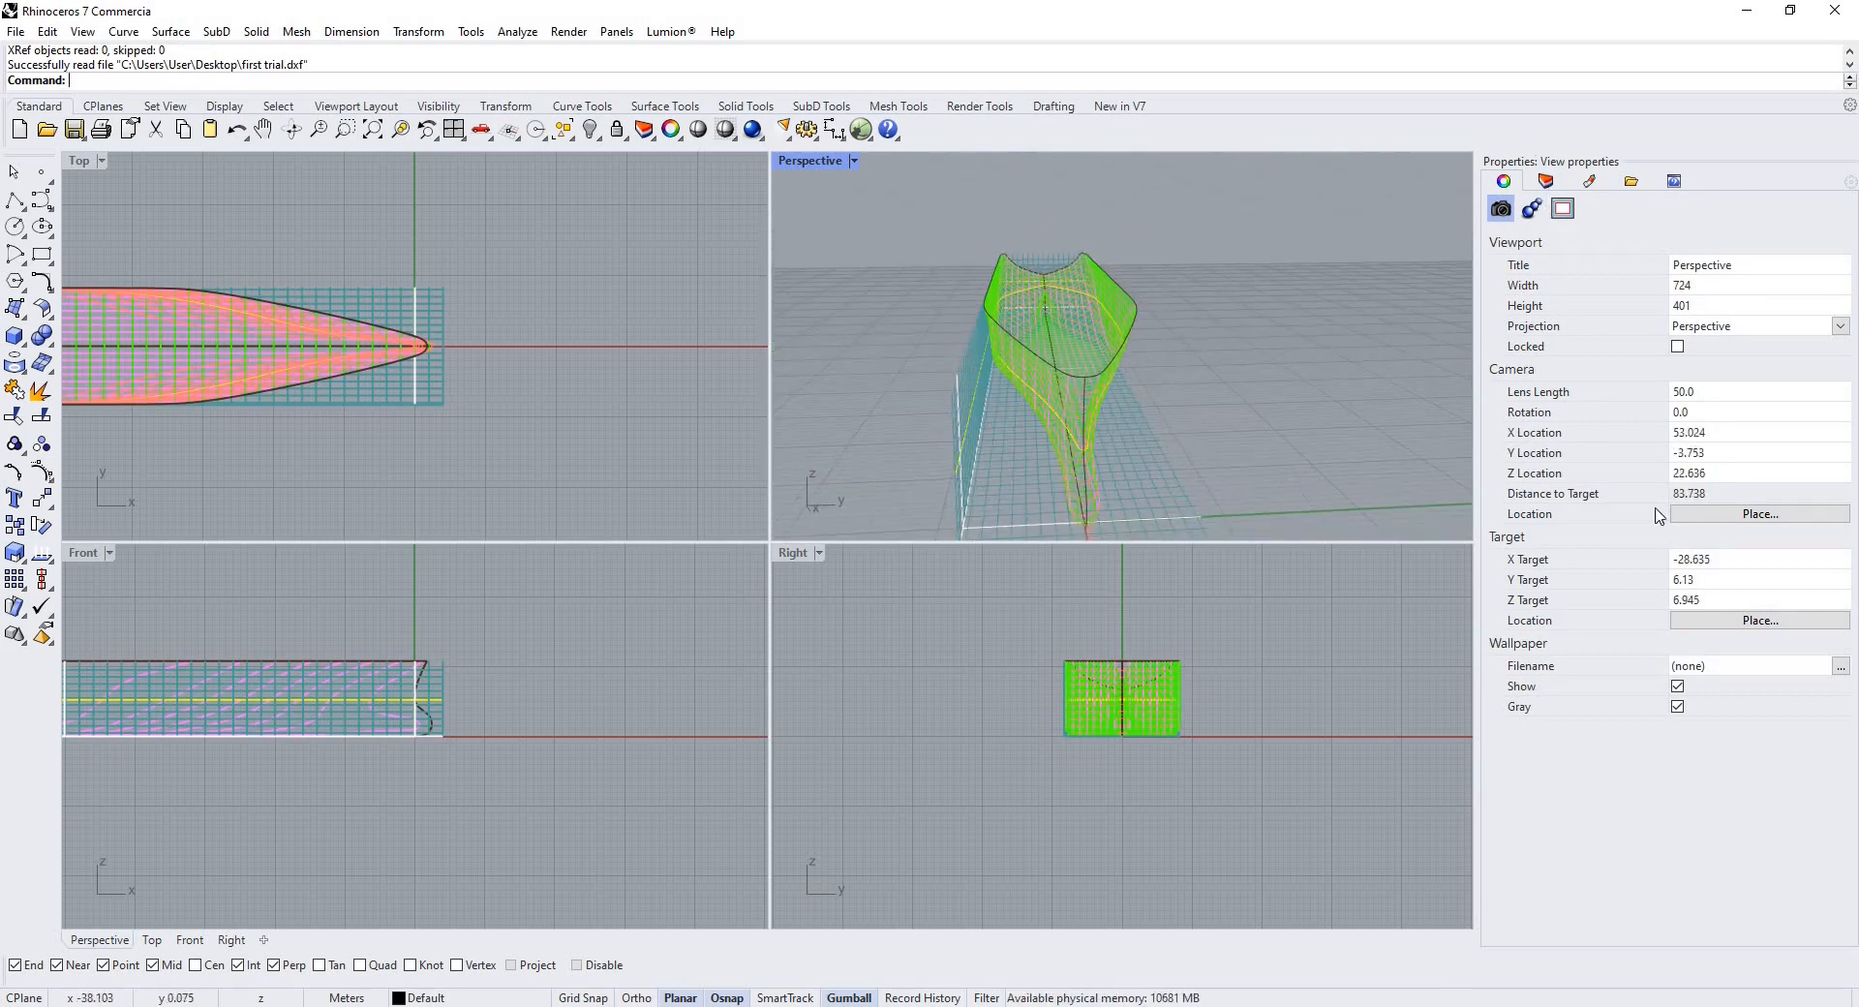
click(1545, 182)
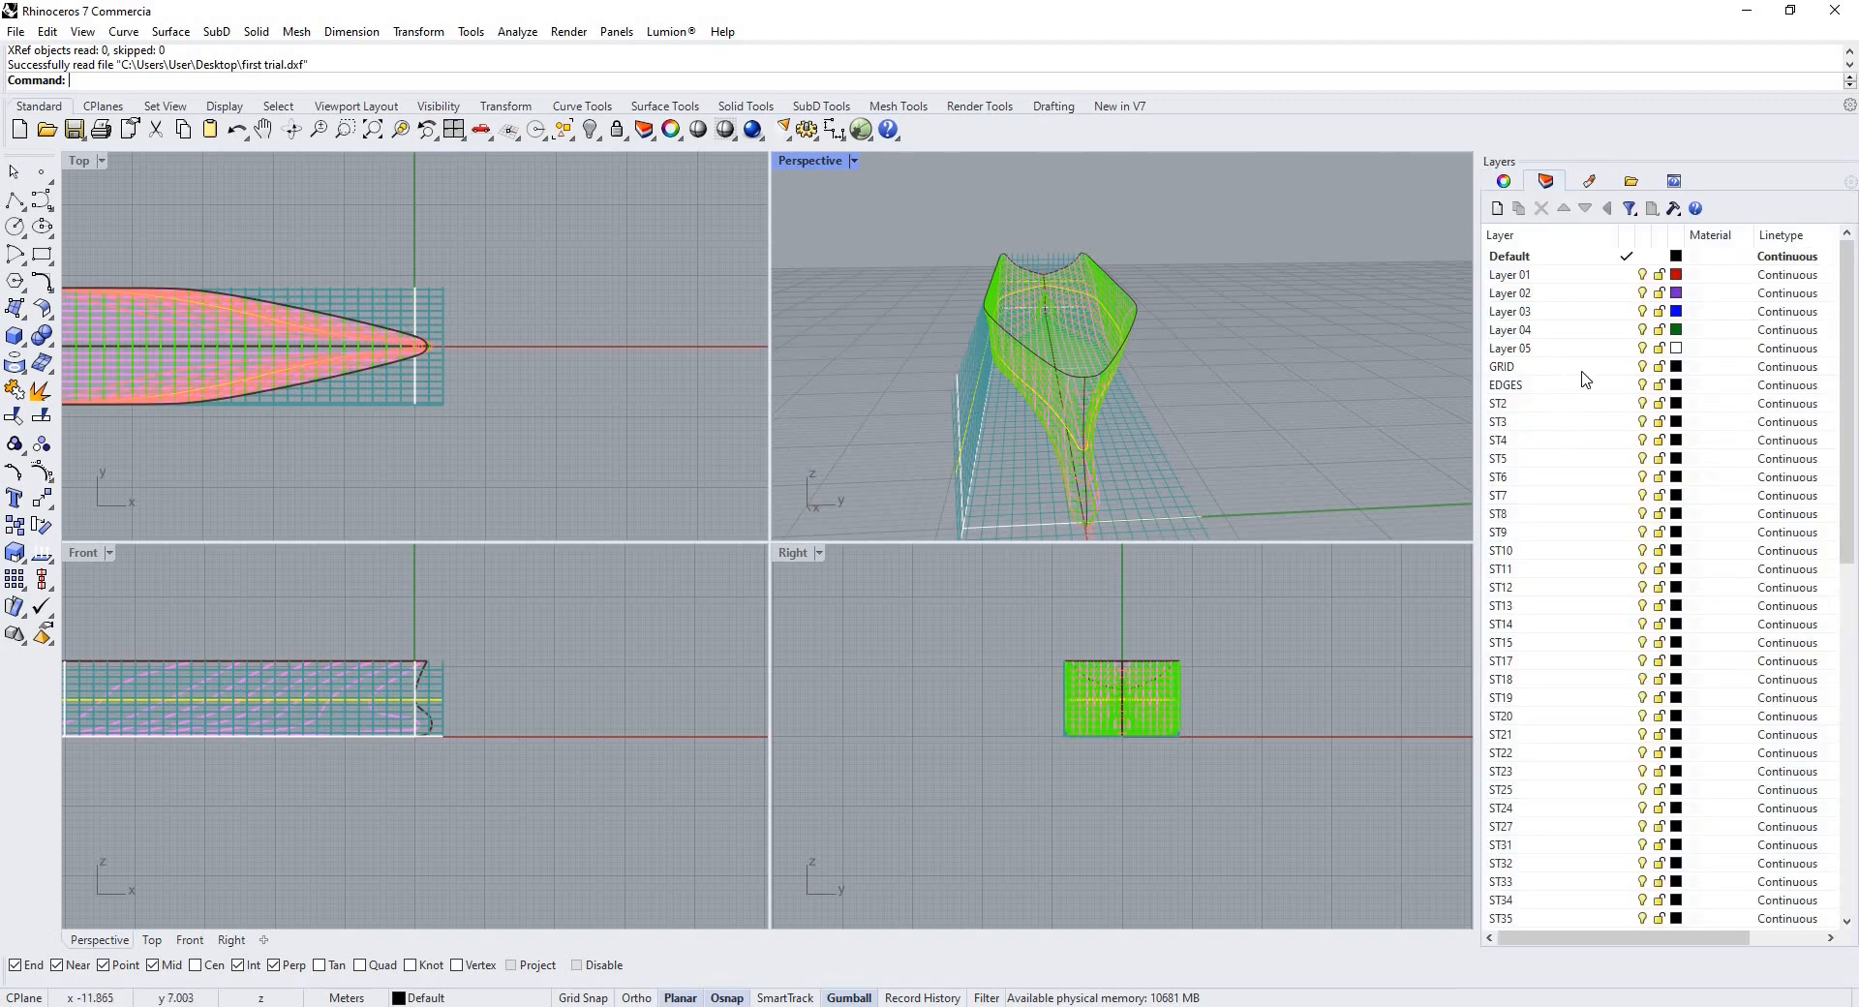
click(1509, 368)
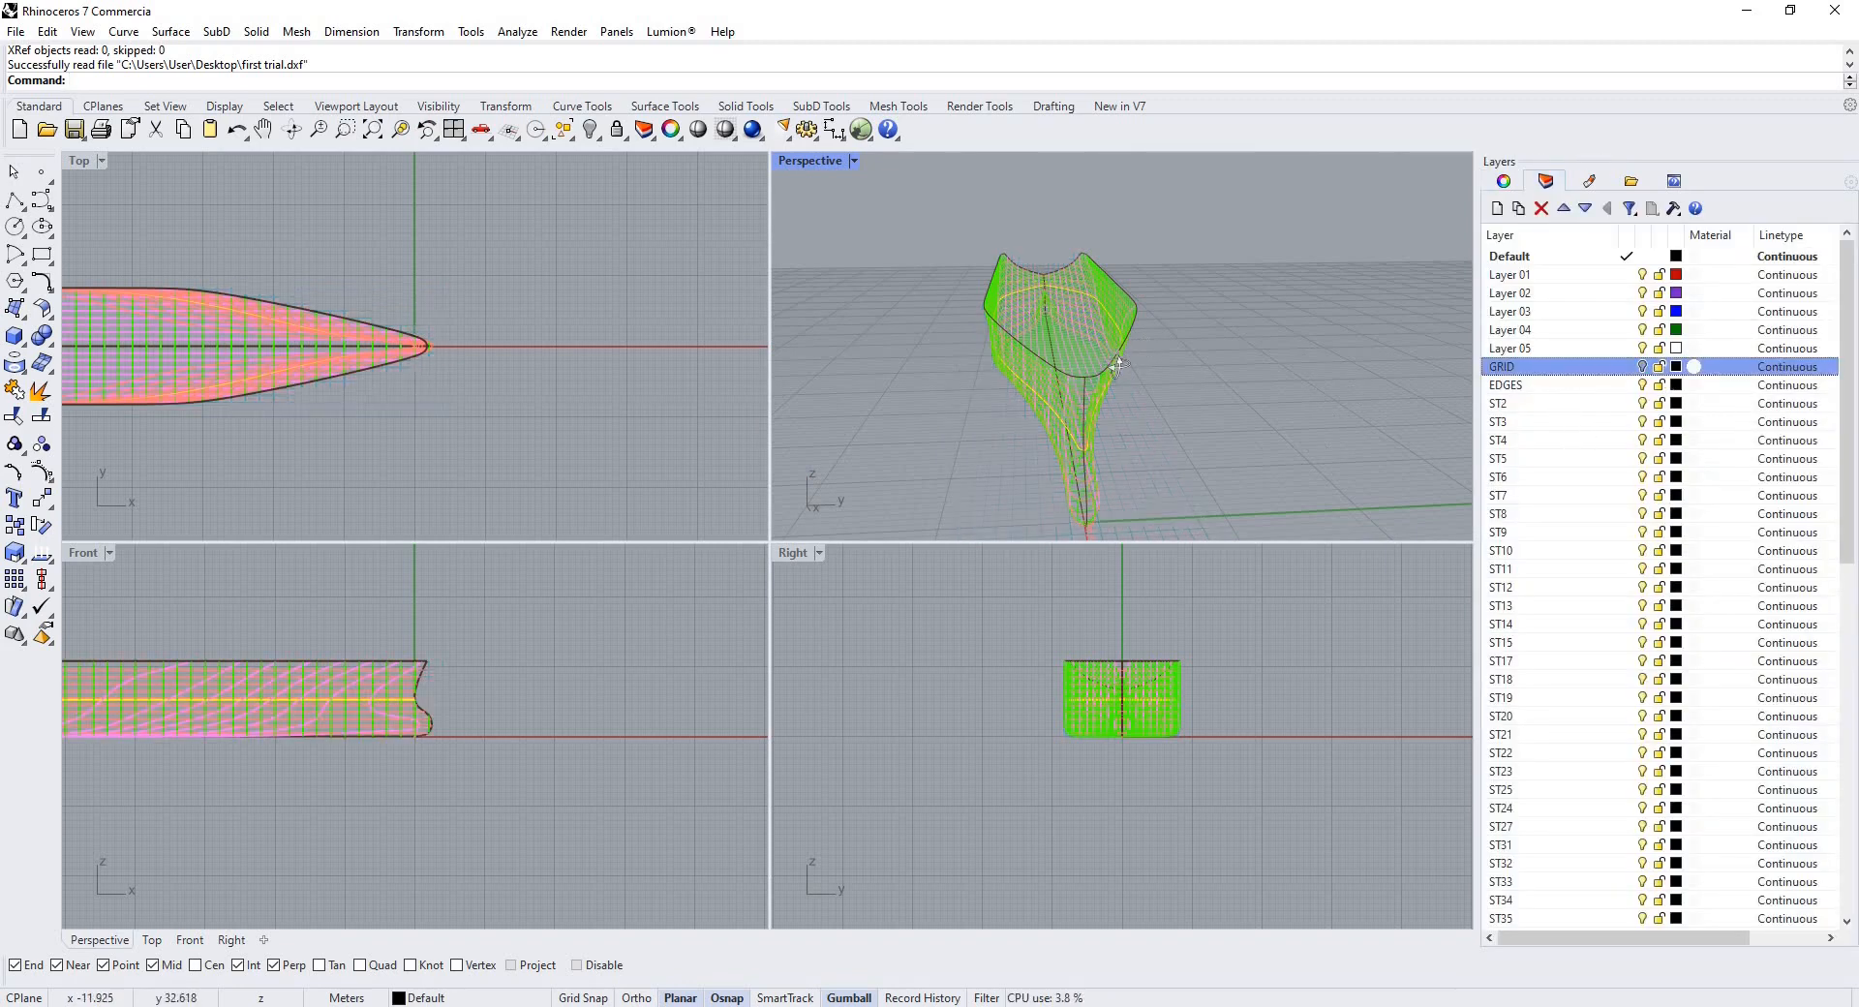
Start the Curve Network surface command and pick the first boundary curves of a midship hull patch.
right_drag(1142, 354, 1287, 354)
scroll(1287, 355, up, 8)
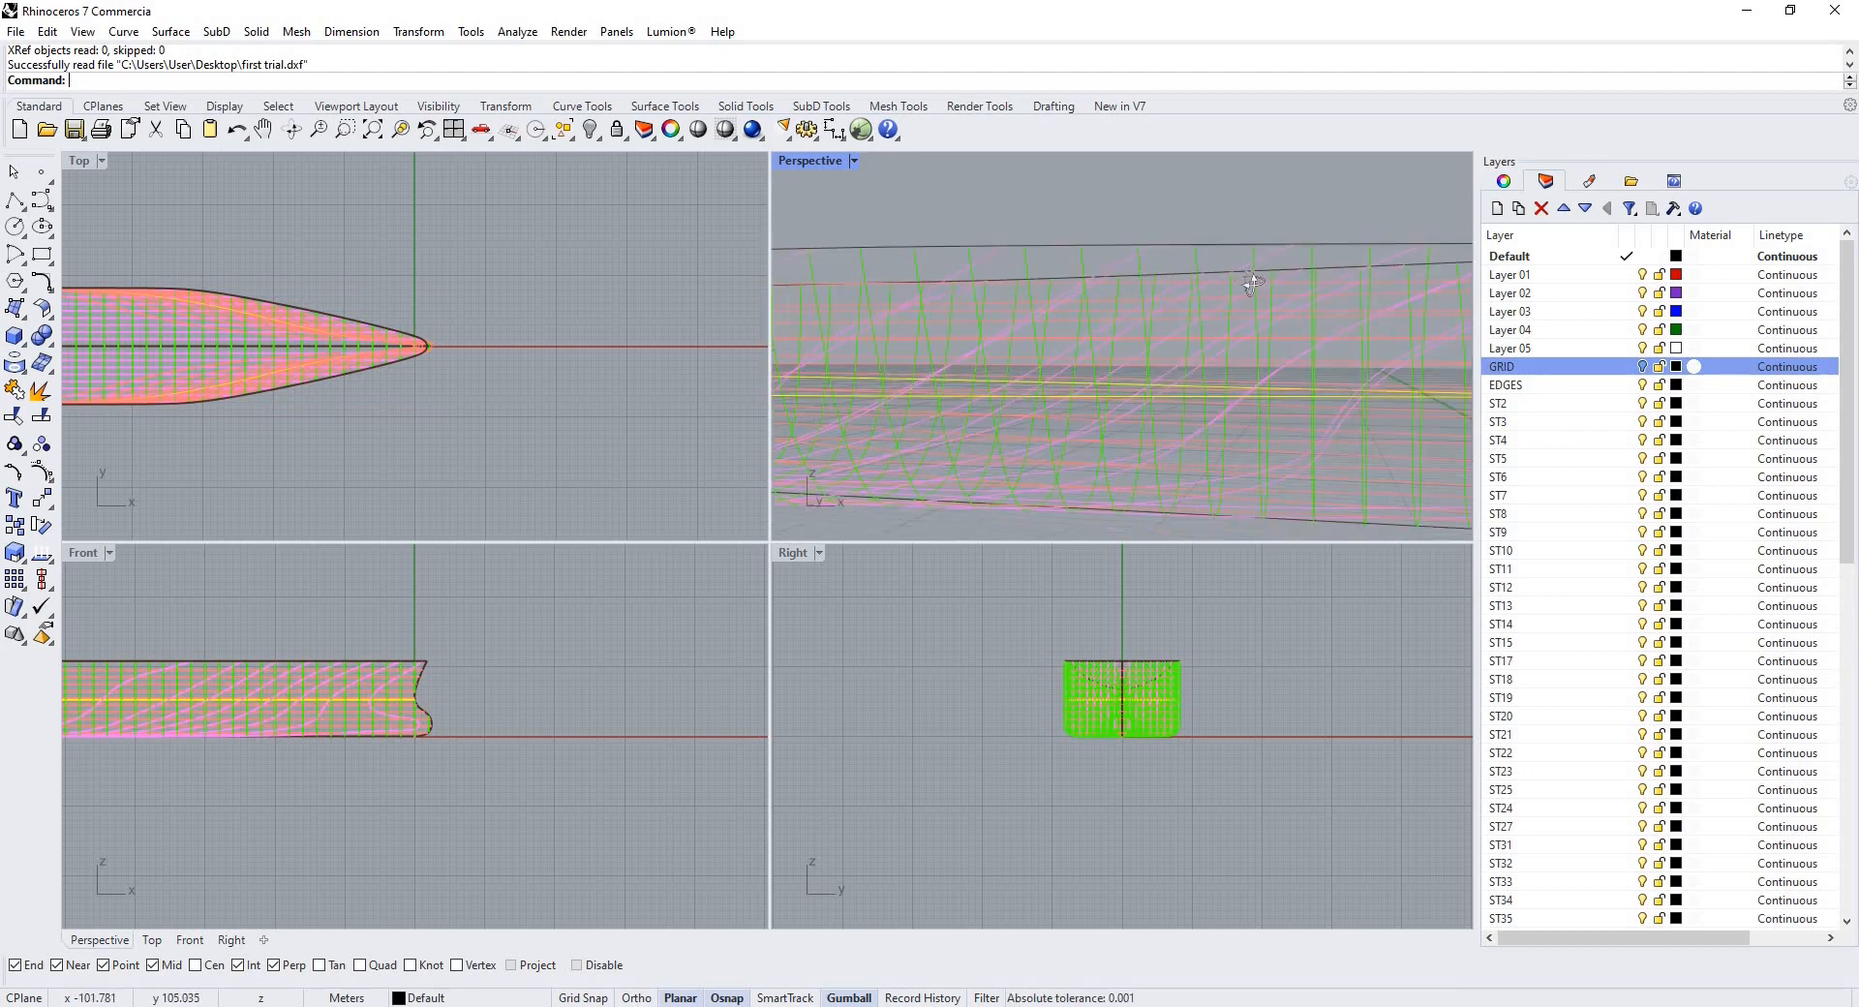
right_drag(1027, 400, 216, 43)
click(172, 31)
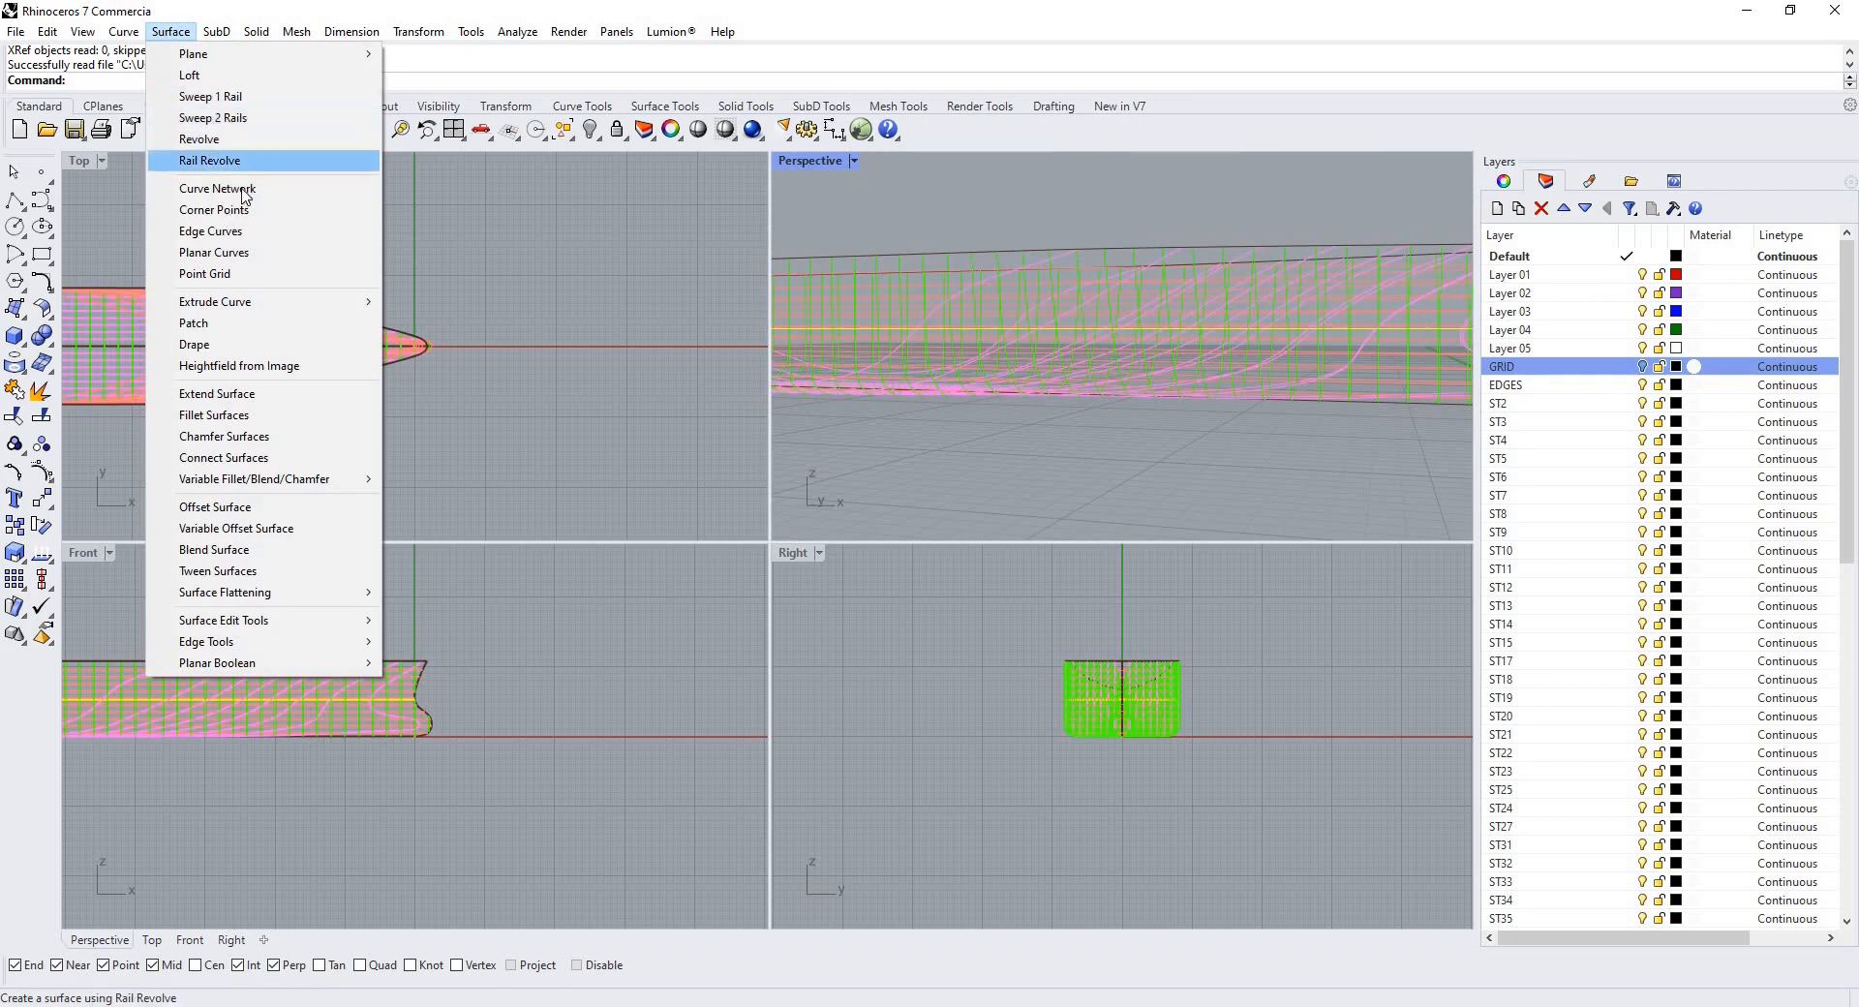
key(Return)
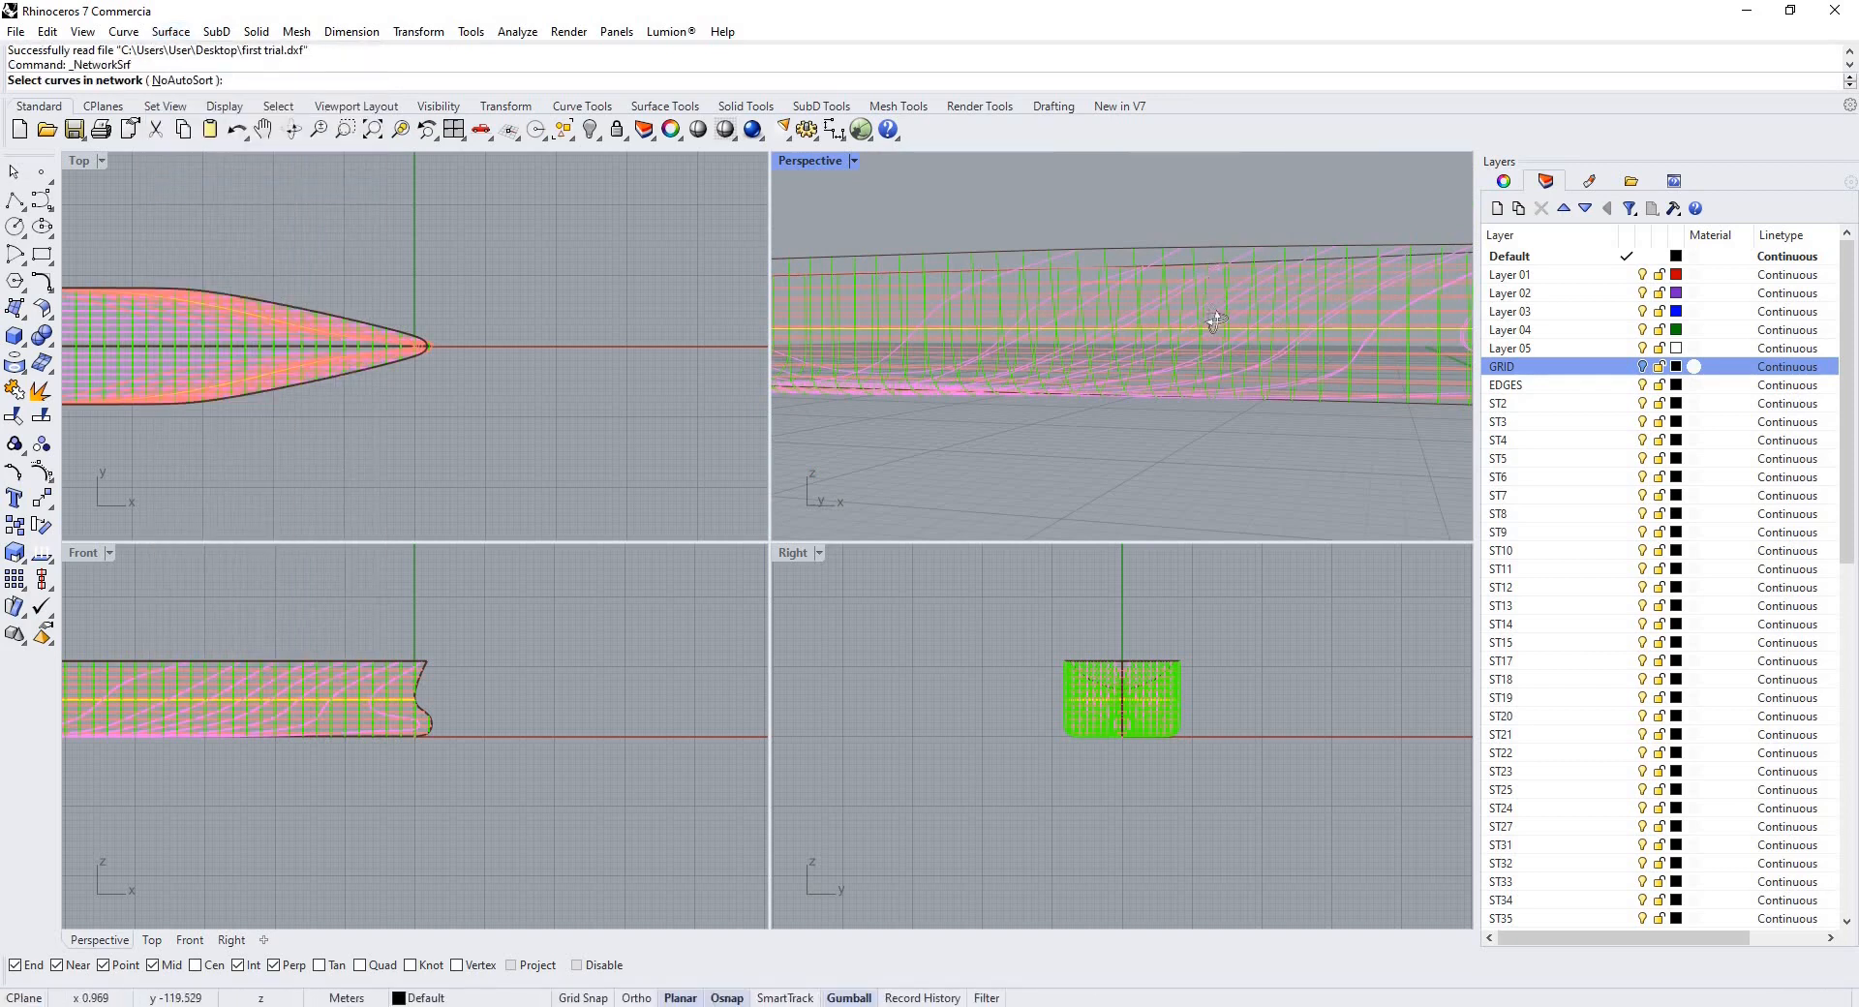
mouse_move(1208, 316)
right_down()
mouse_move(1229, 299)
mouse_move(1212, 316)
right_up()
click(1228, 306)
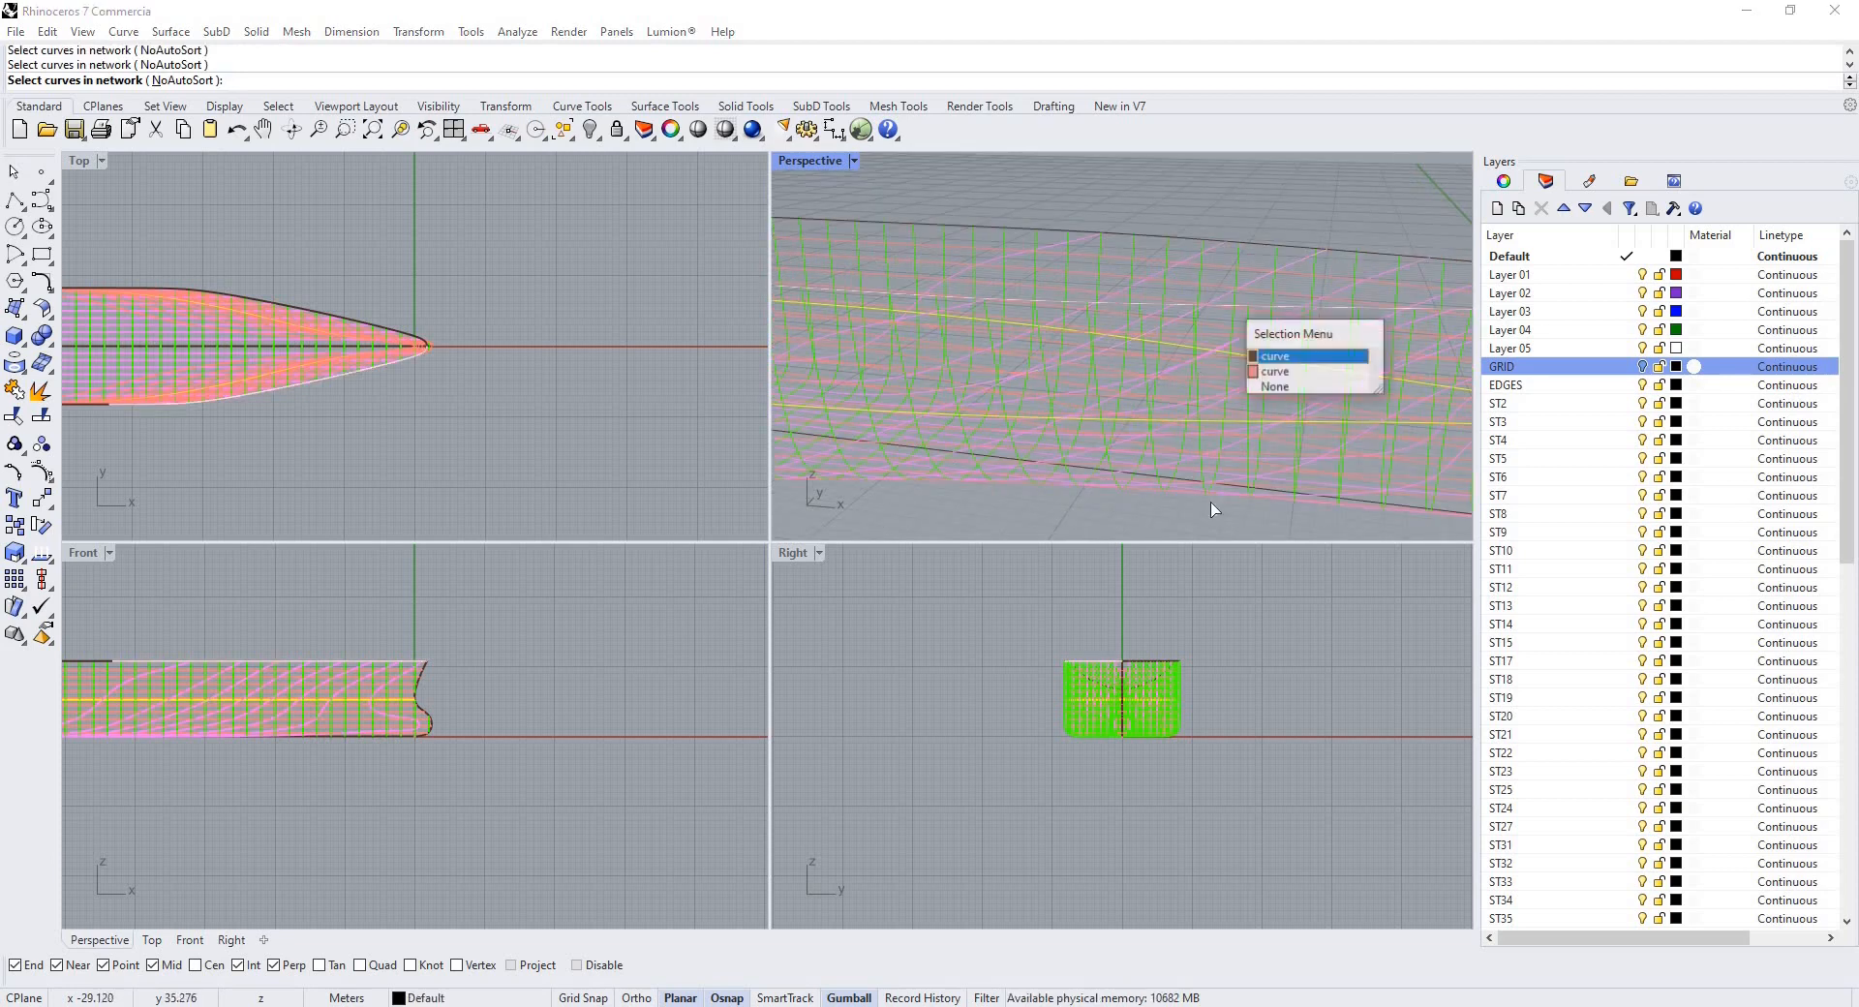
click(1232, 486)
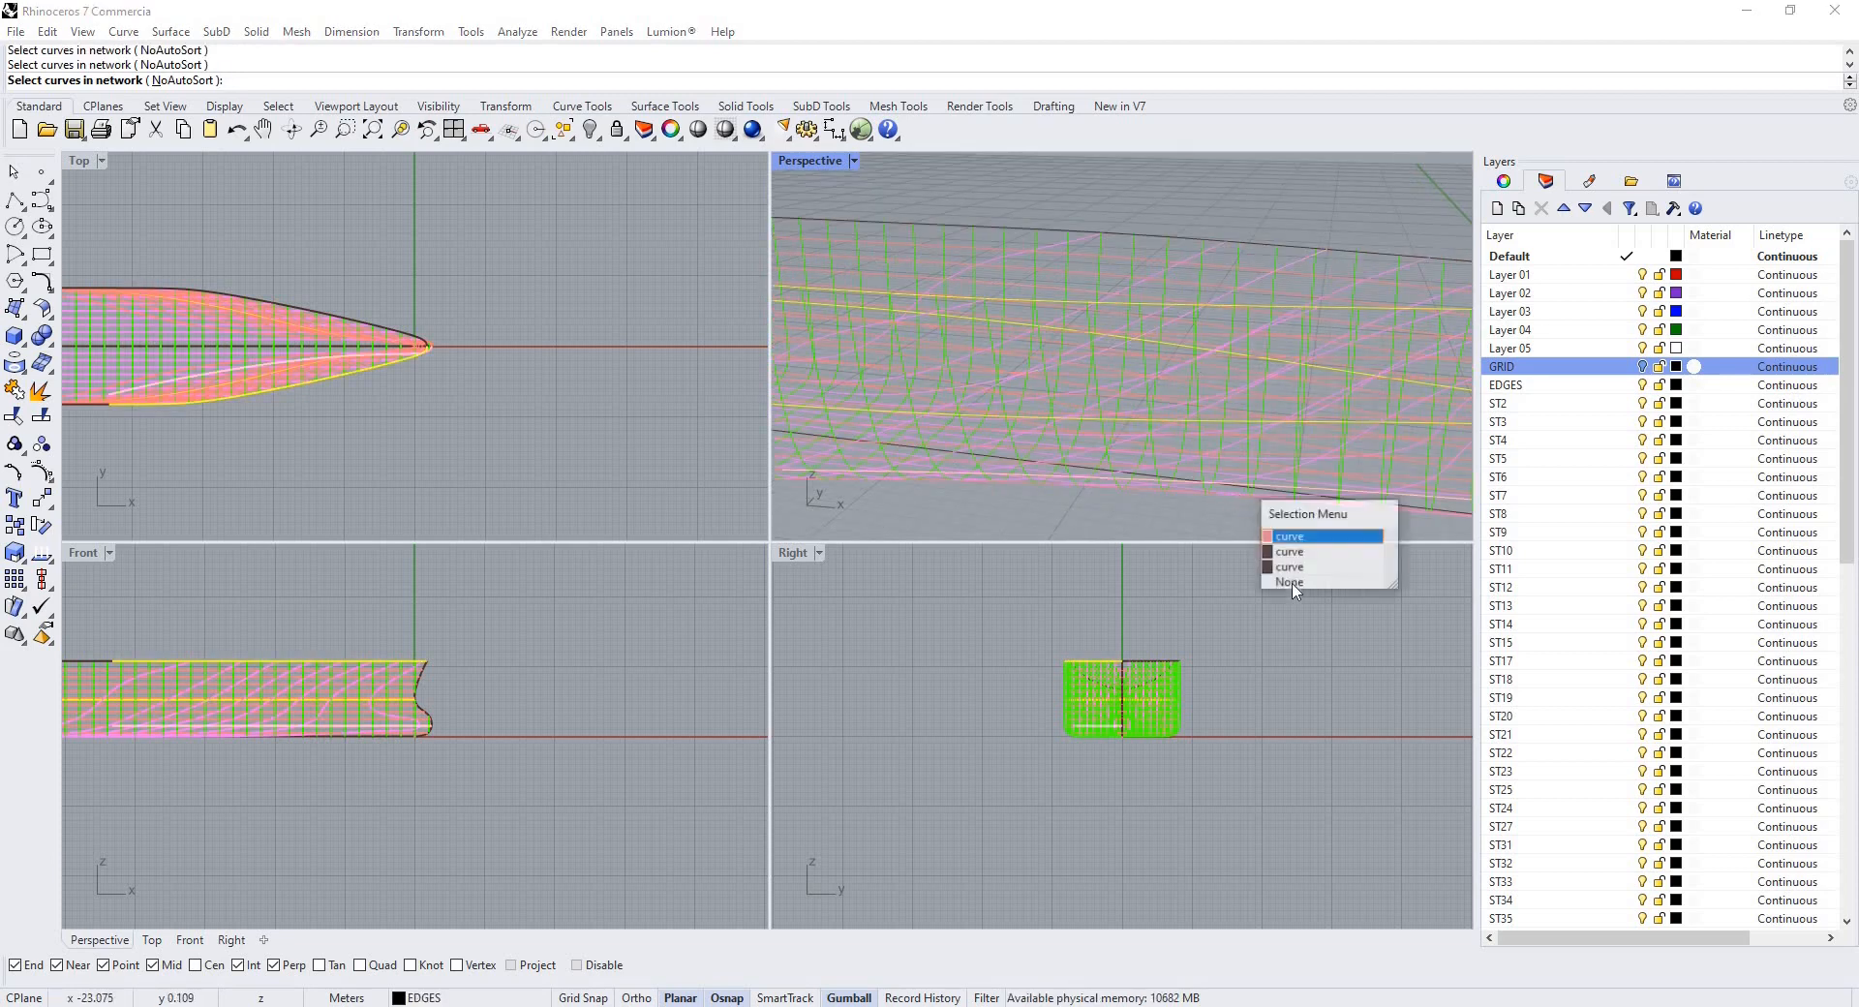
click(1165, 453)
scroll(1204, 503, up, 5)
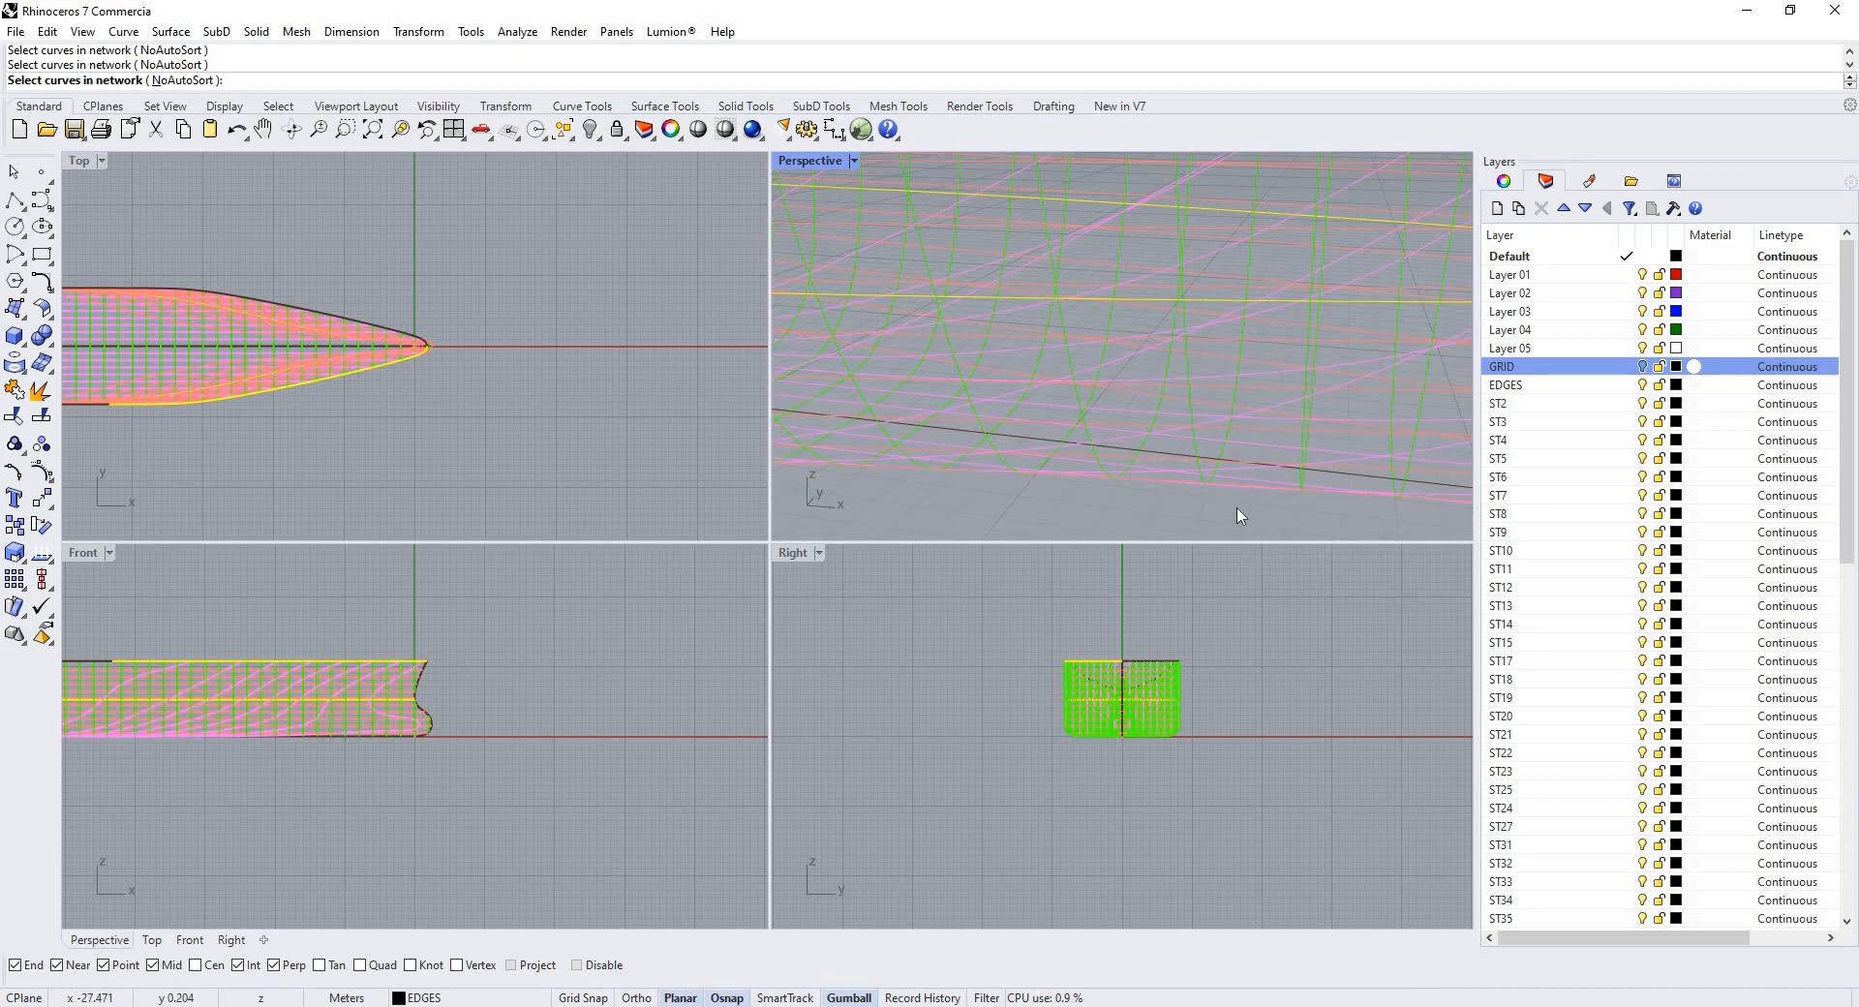
click(1241, 511)
key(Return)
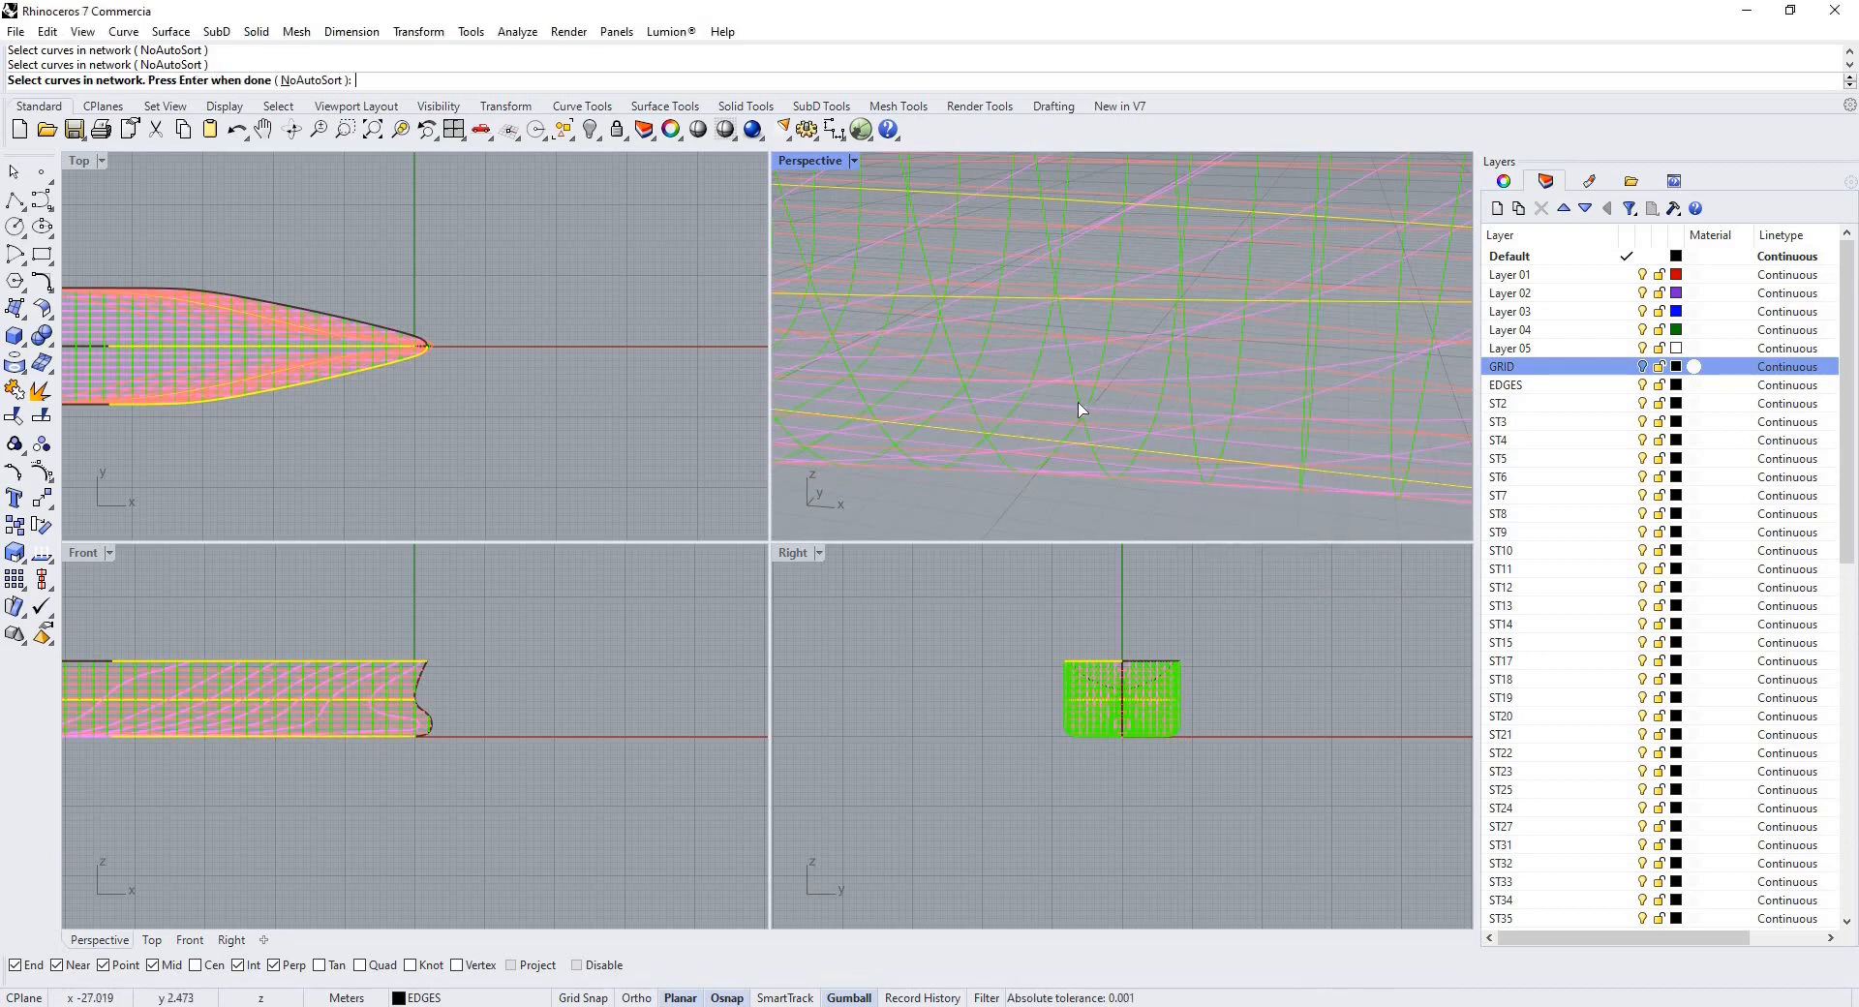
Pick the remaining station and longitudinal curves of the patch to complete the curve network.
click(1194, 410)
click(1082, 409)
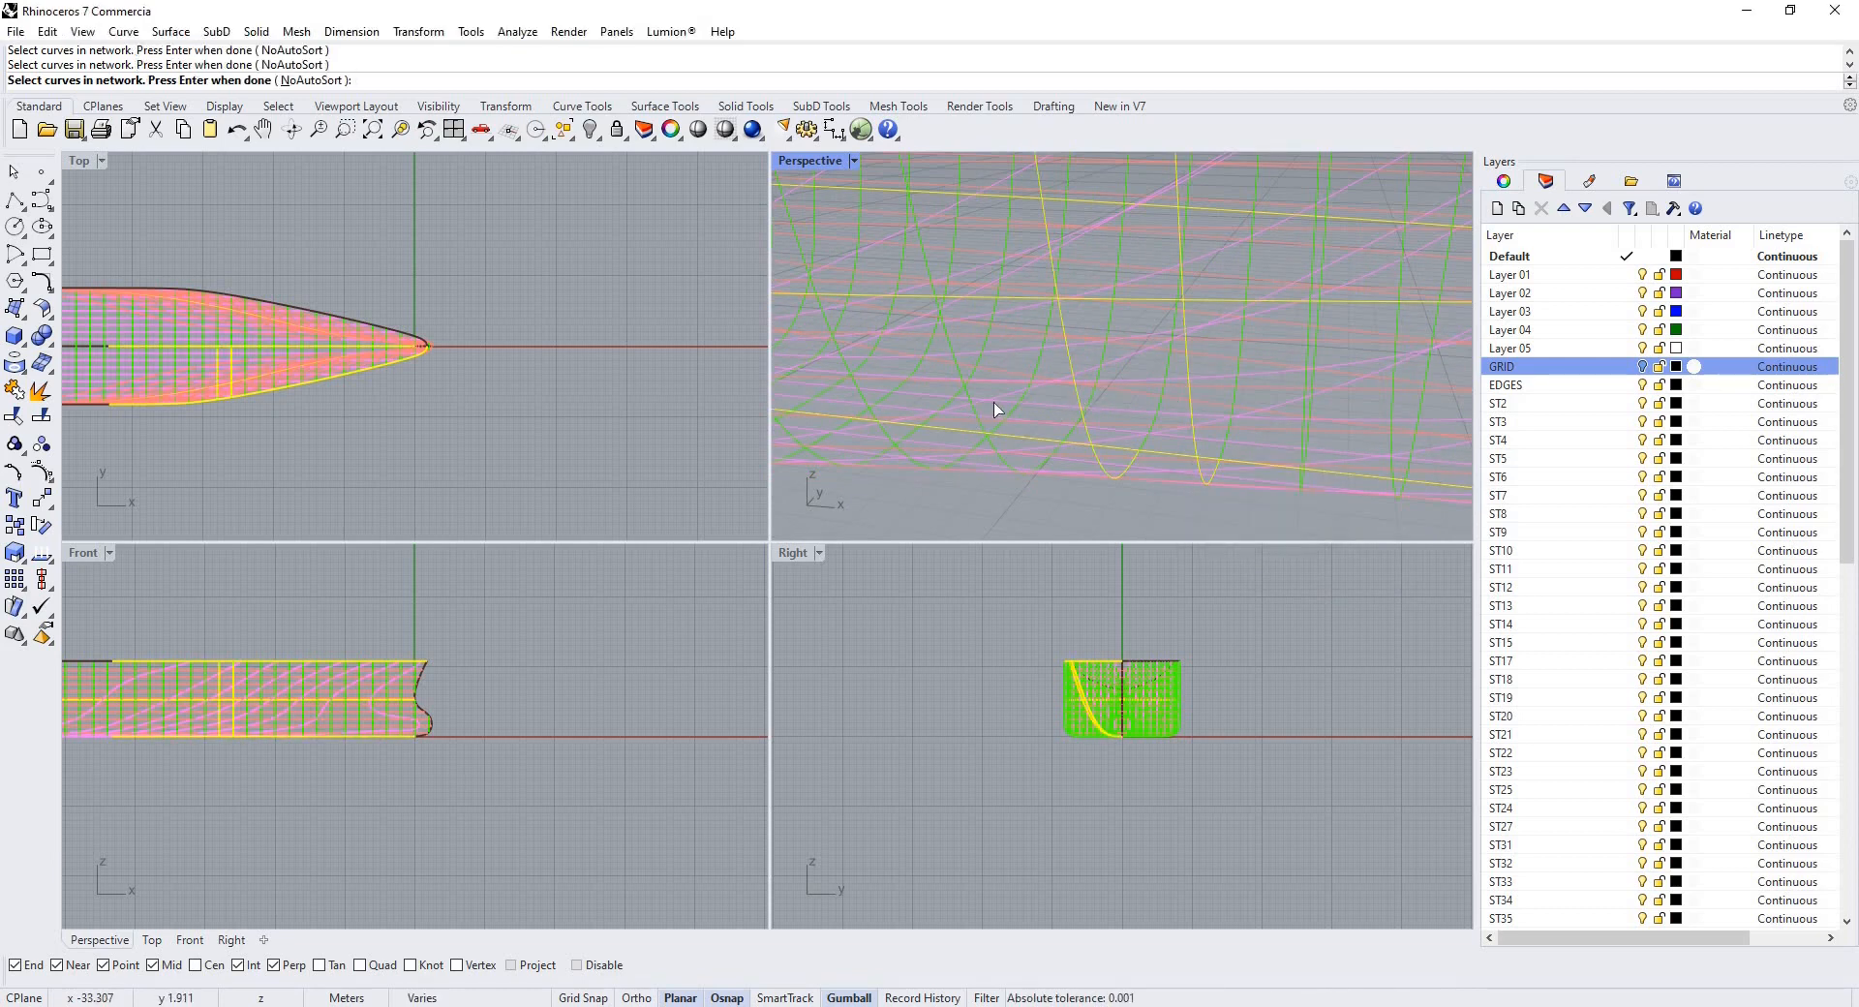
click(980, 413)
ctrl+click(982, 415)
click(988, 417)
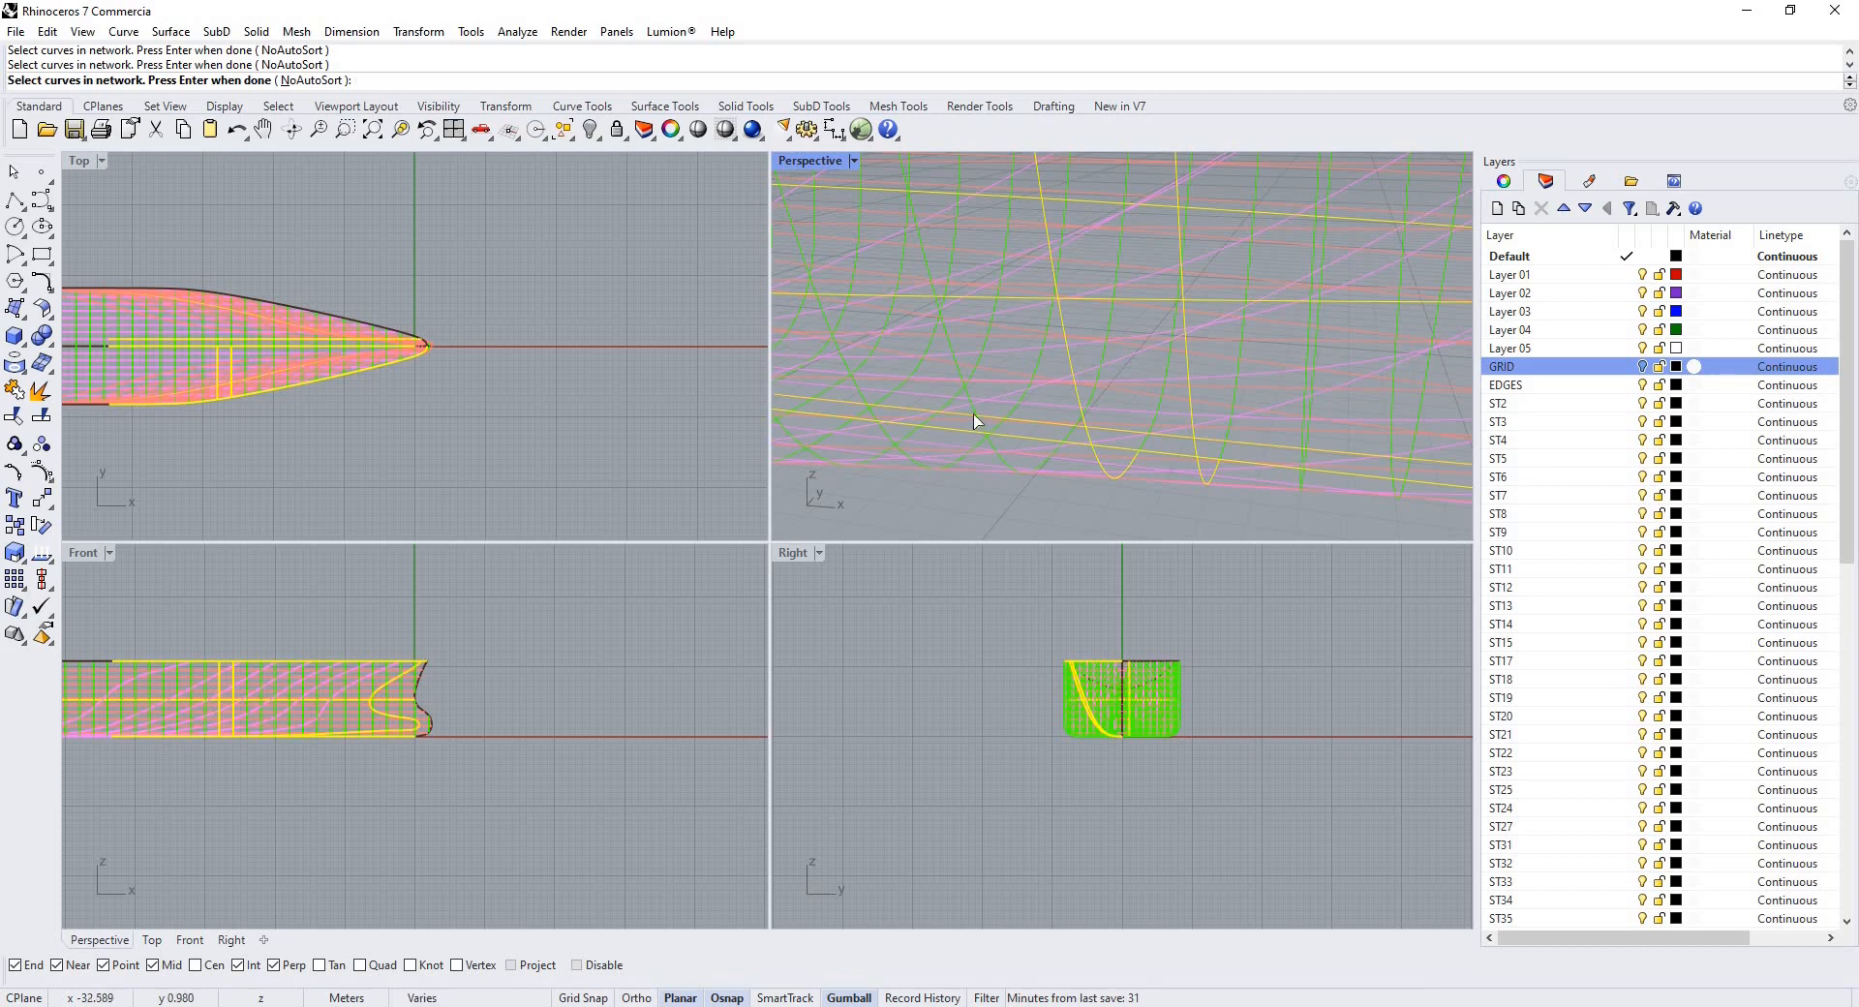
ctrl+click(976, 415)
click(974, 409)
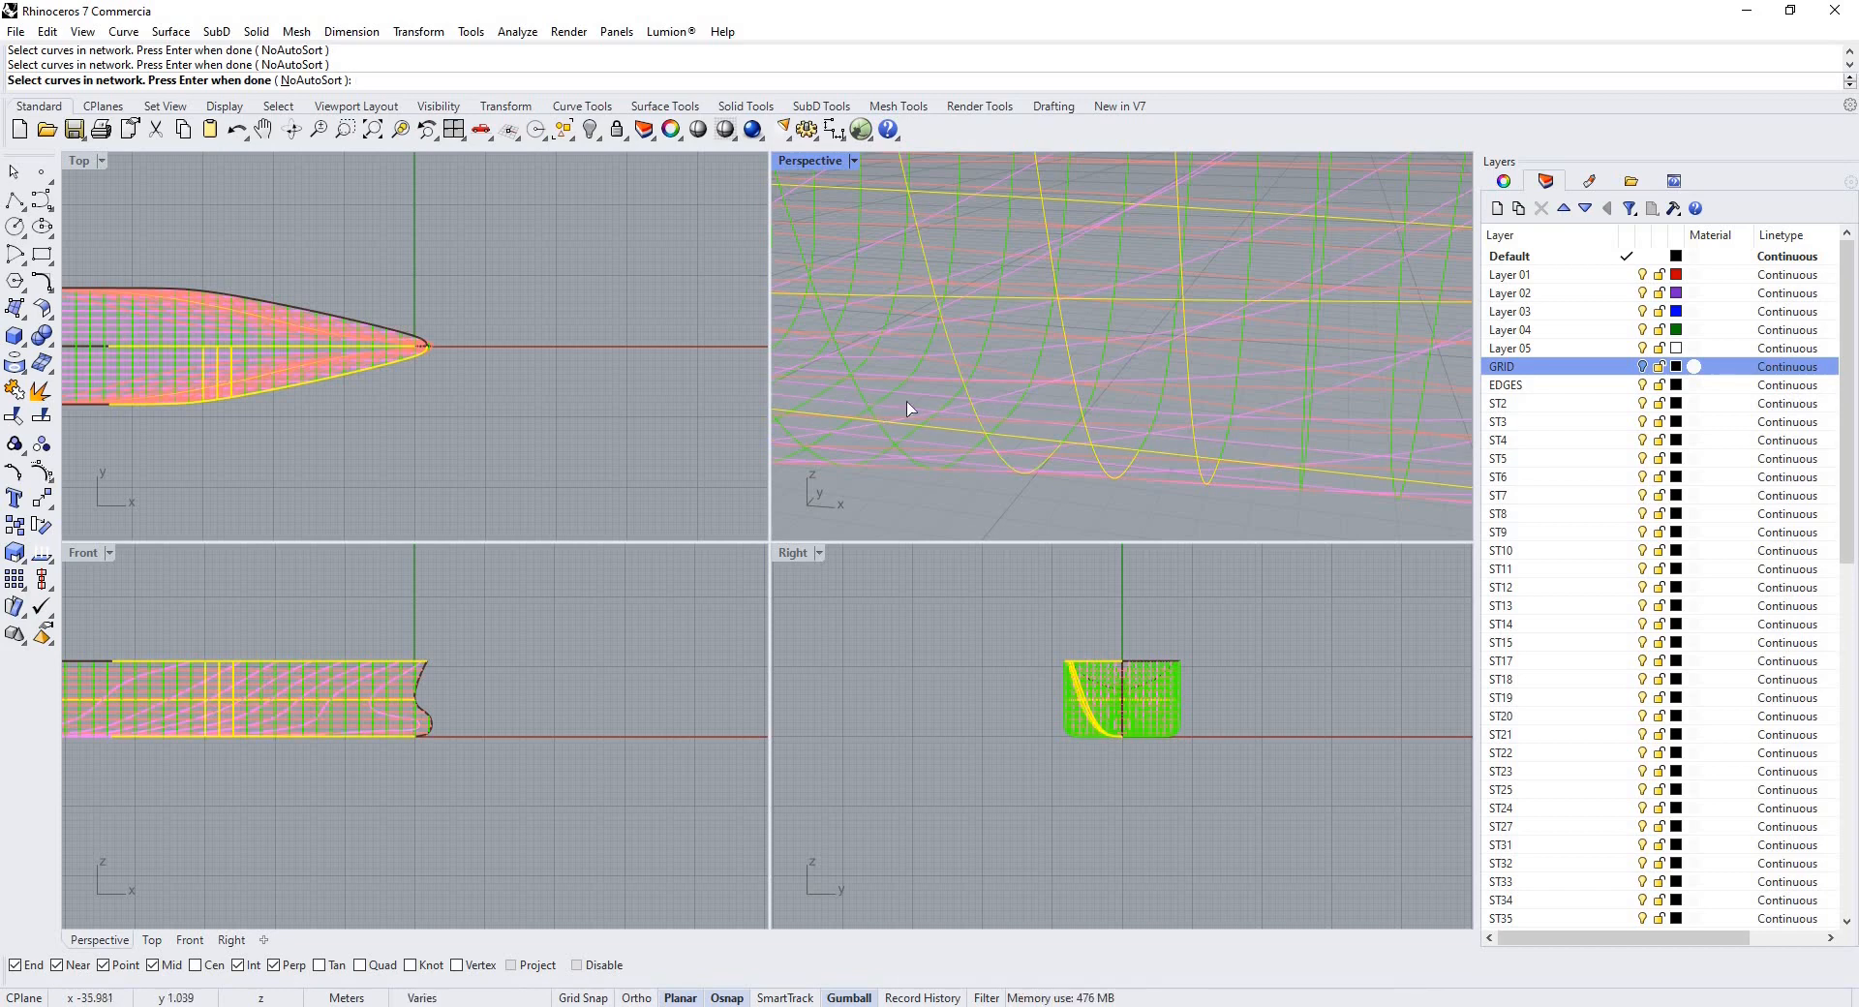
scroll(976, 403, down, 3)
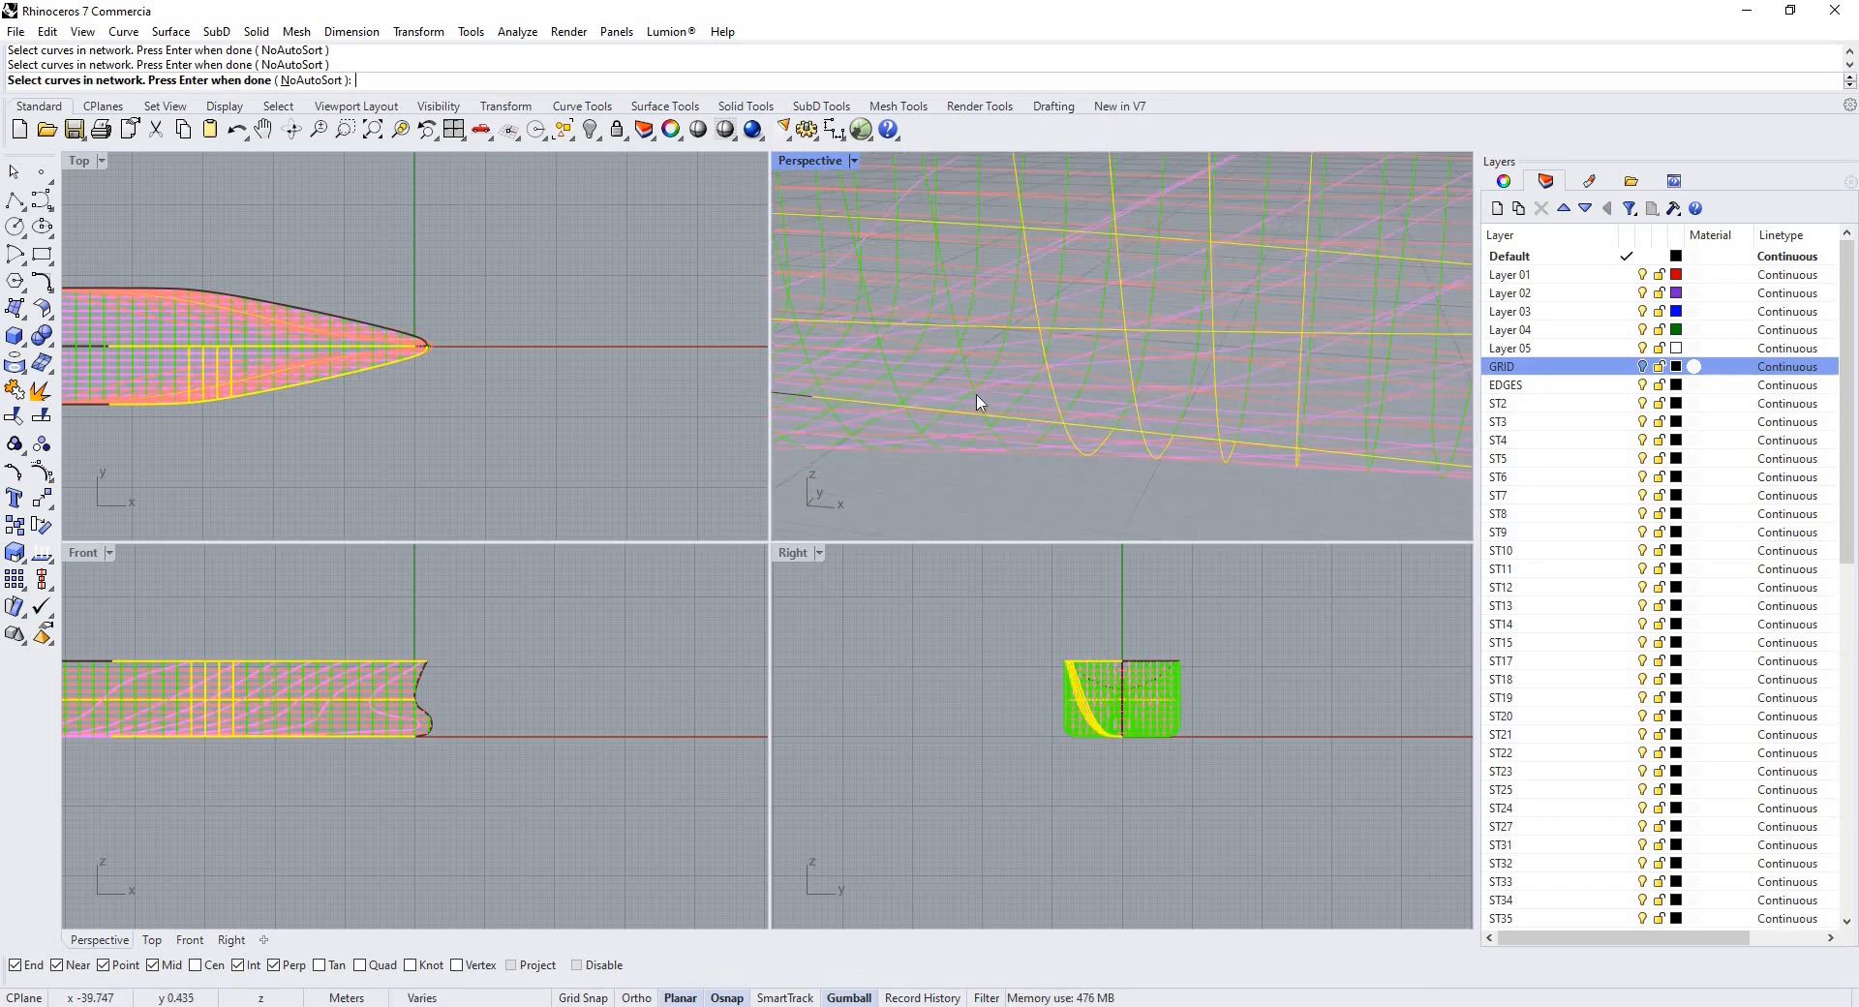
click(988, 417)
click(1029, 461)
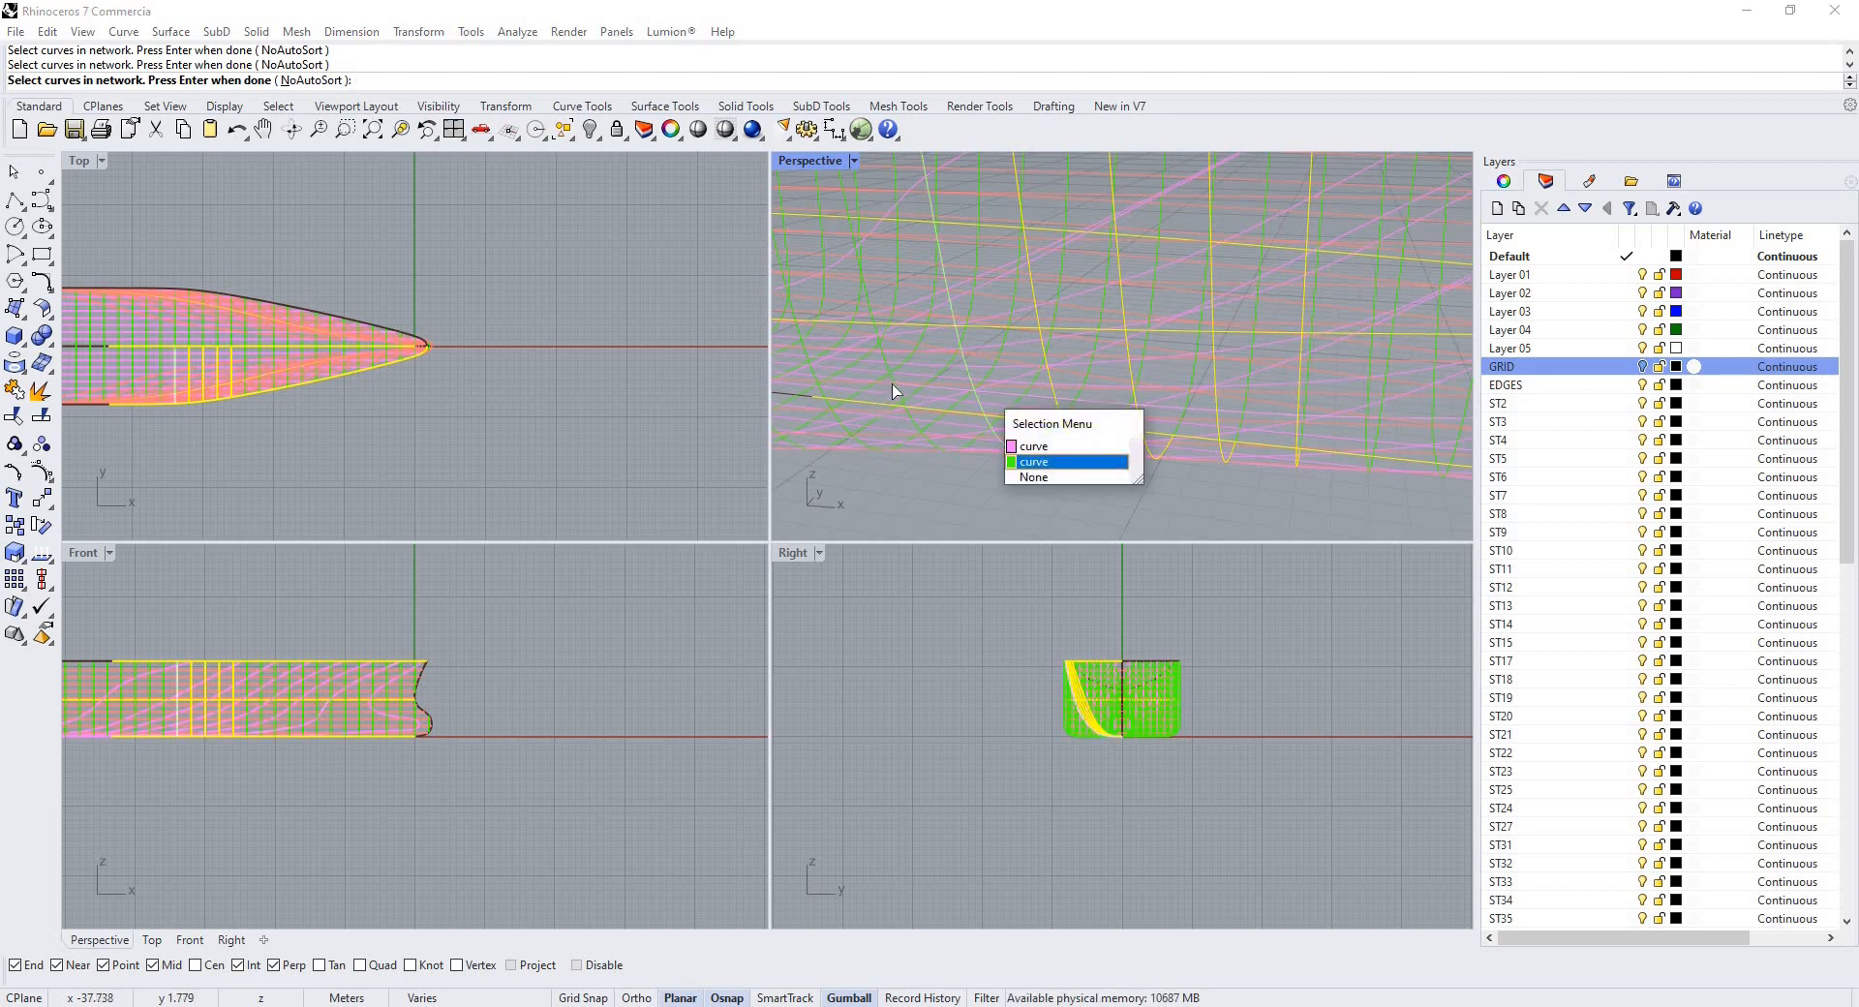
click(919, 394)
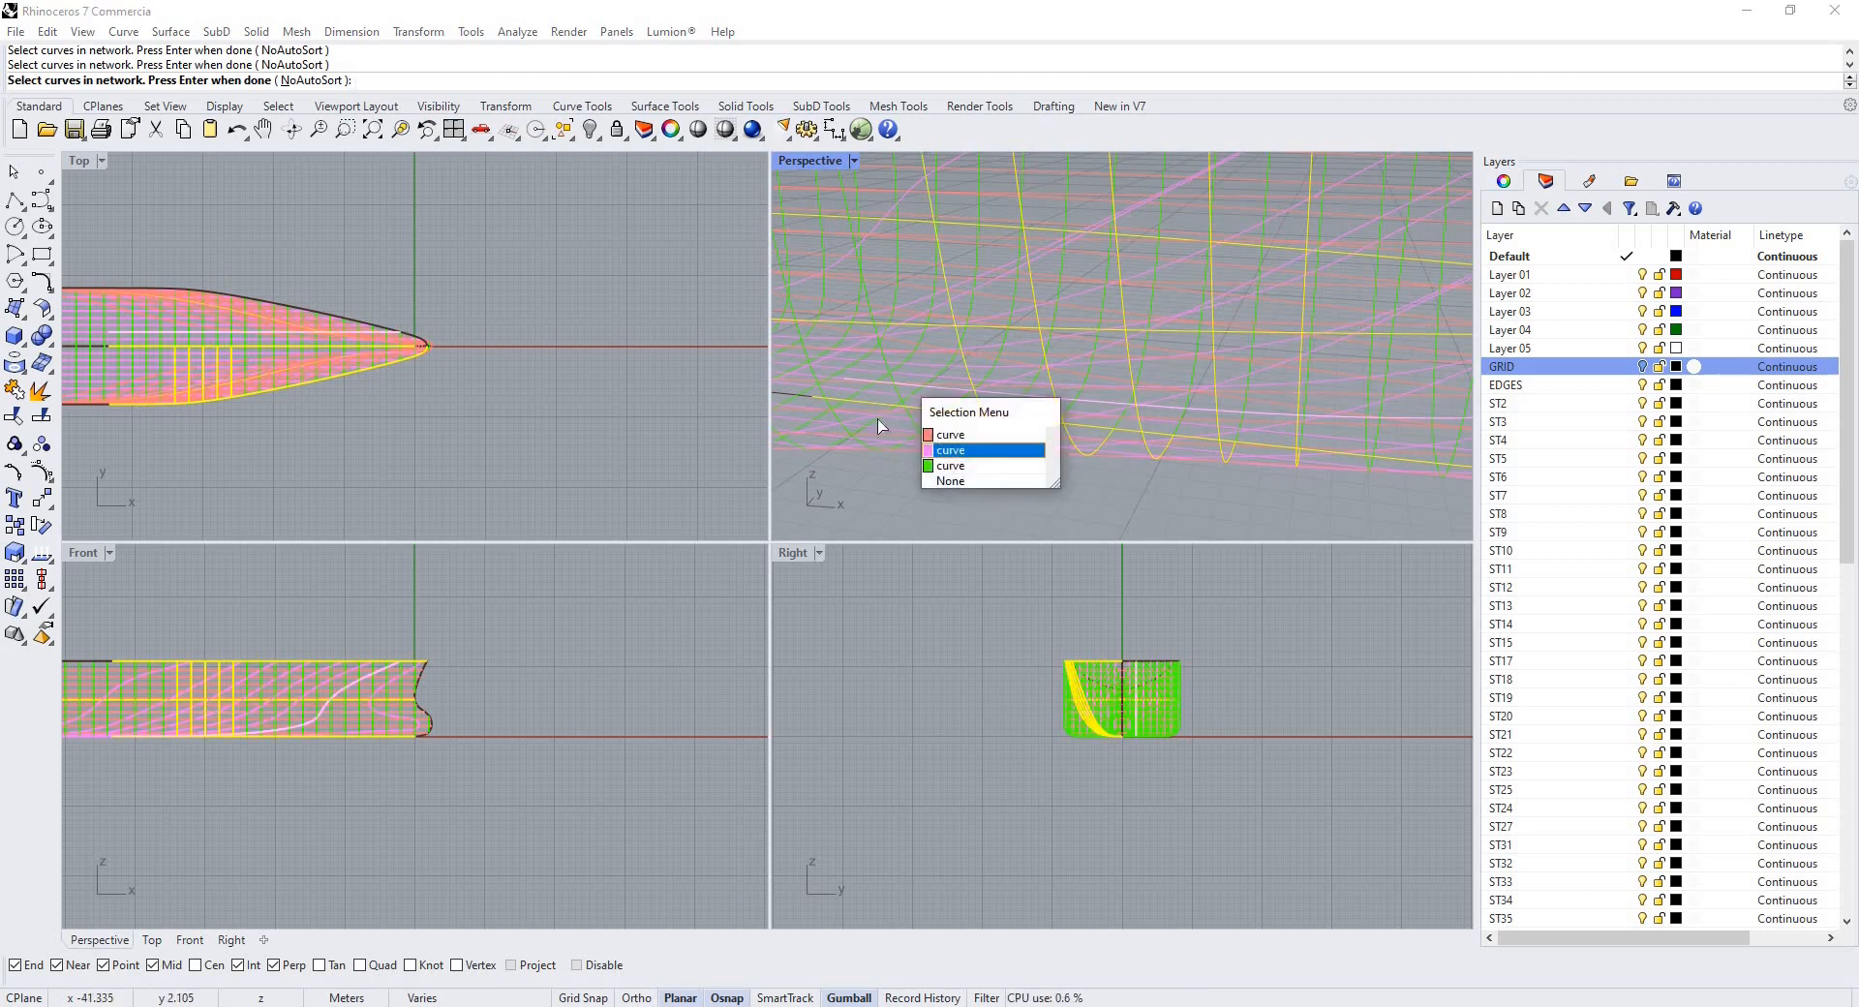
click(961, 440)
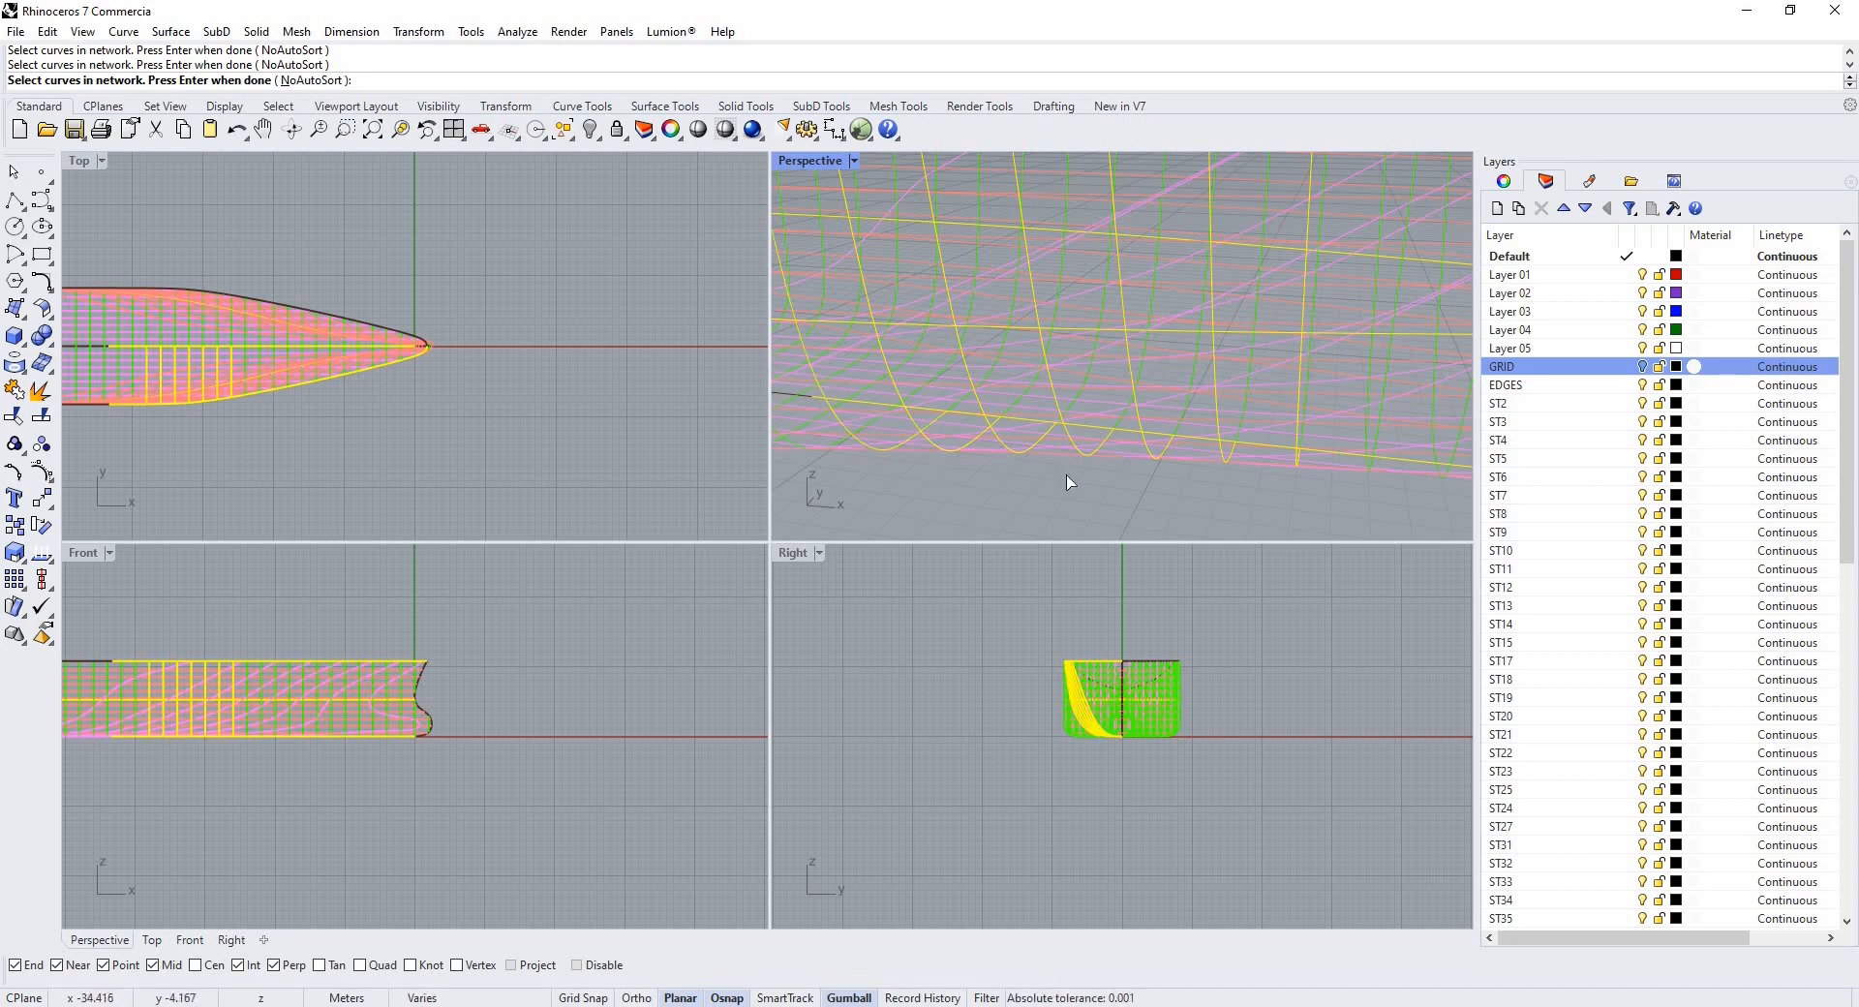
scroll(1071, 481, down, 5)
Create the network surface with edge curve tolerance 0.001, interior curves 0.01 and Position edge matching.
key(Return)
key(Return)
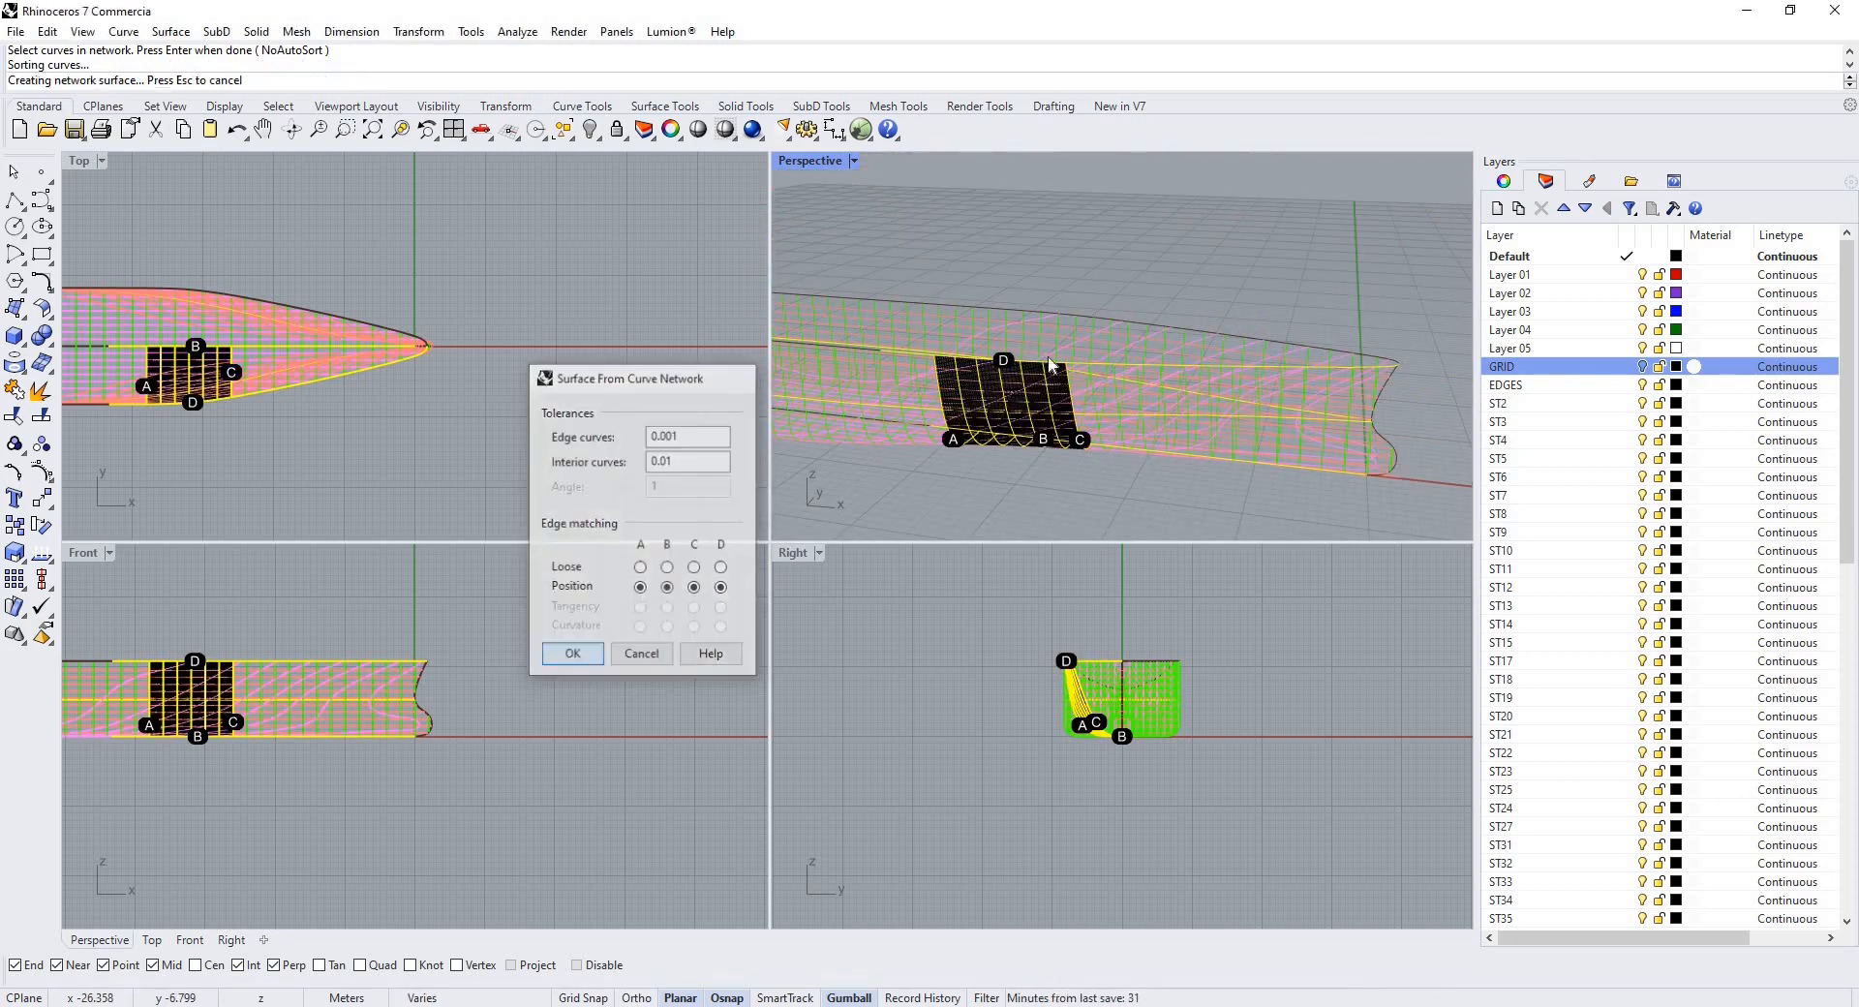
scroll(1030, 339, up, 4)
click(1013, 327)
key(Escape)
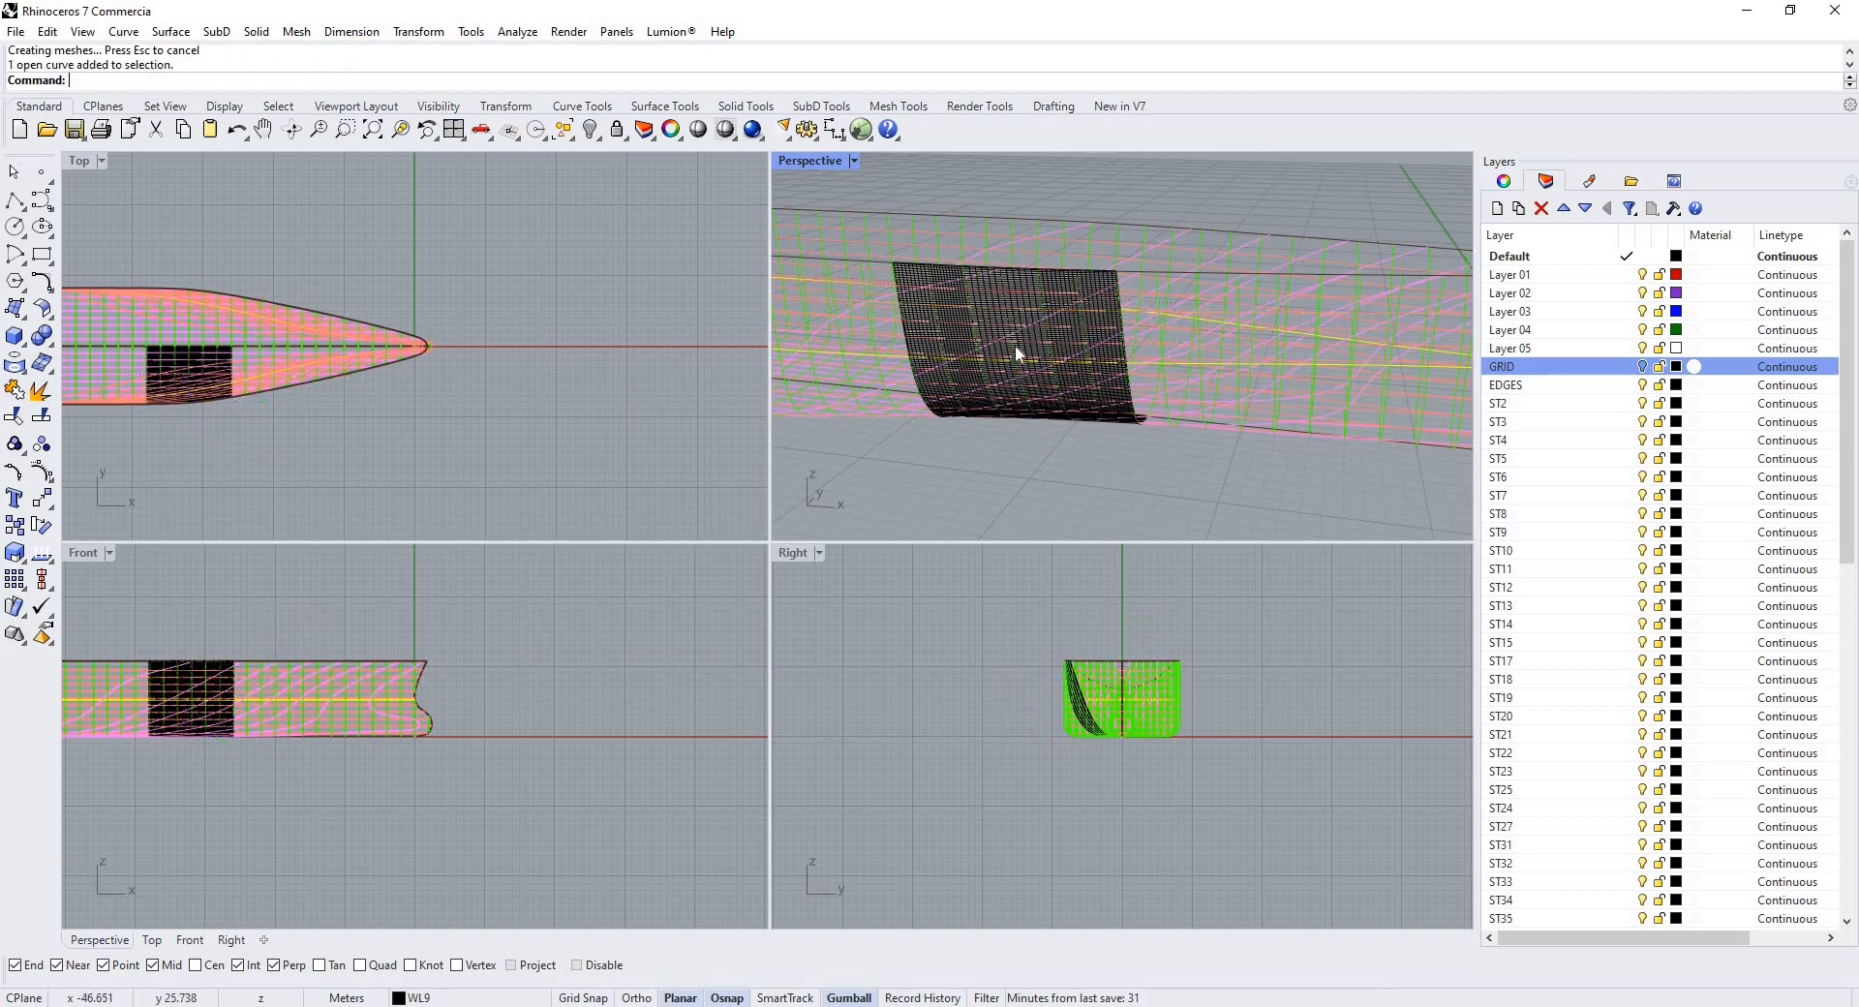
Select the new surface and hide all other objects to isolate it.
scroll(1011, 343, up, 6)
click(916, 334)
scroll(997, 303, down, 7)
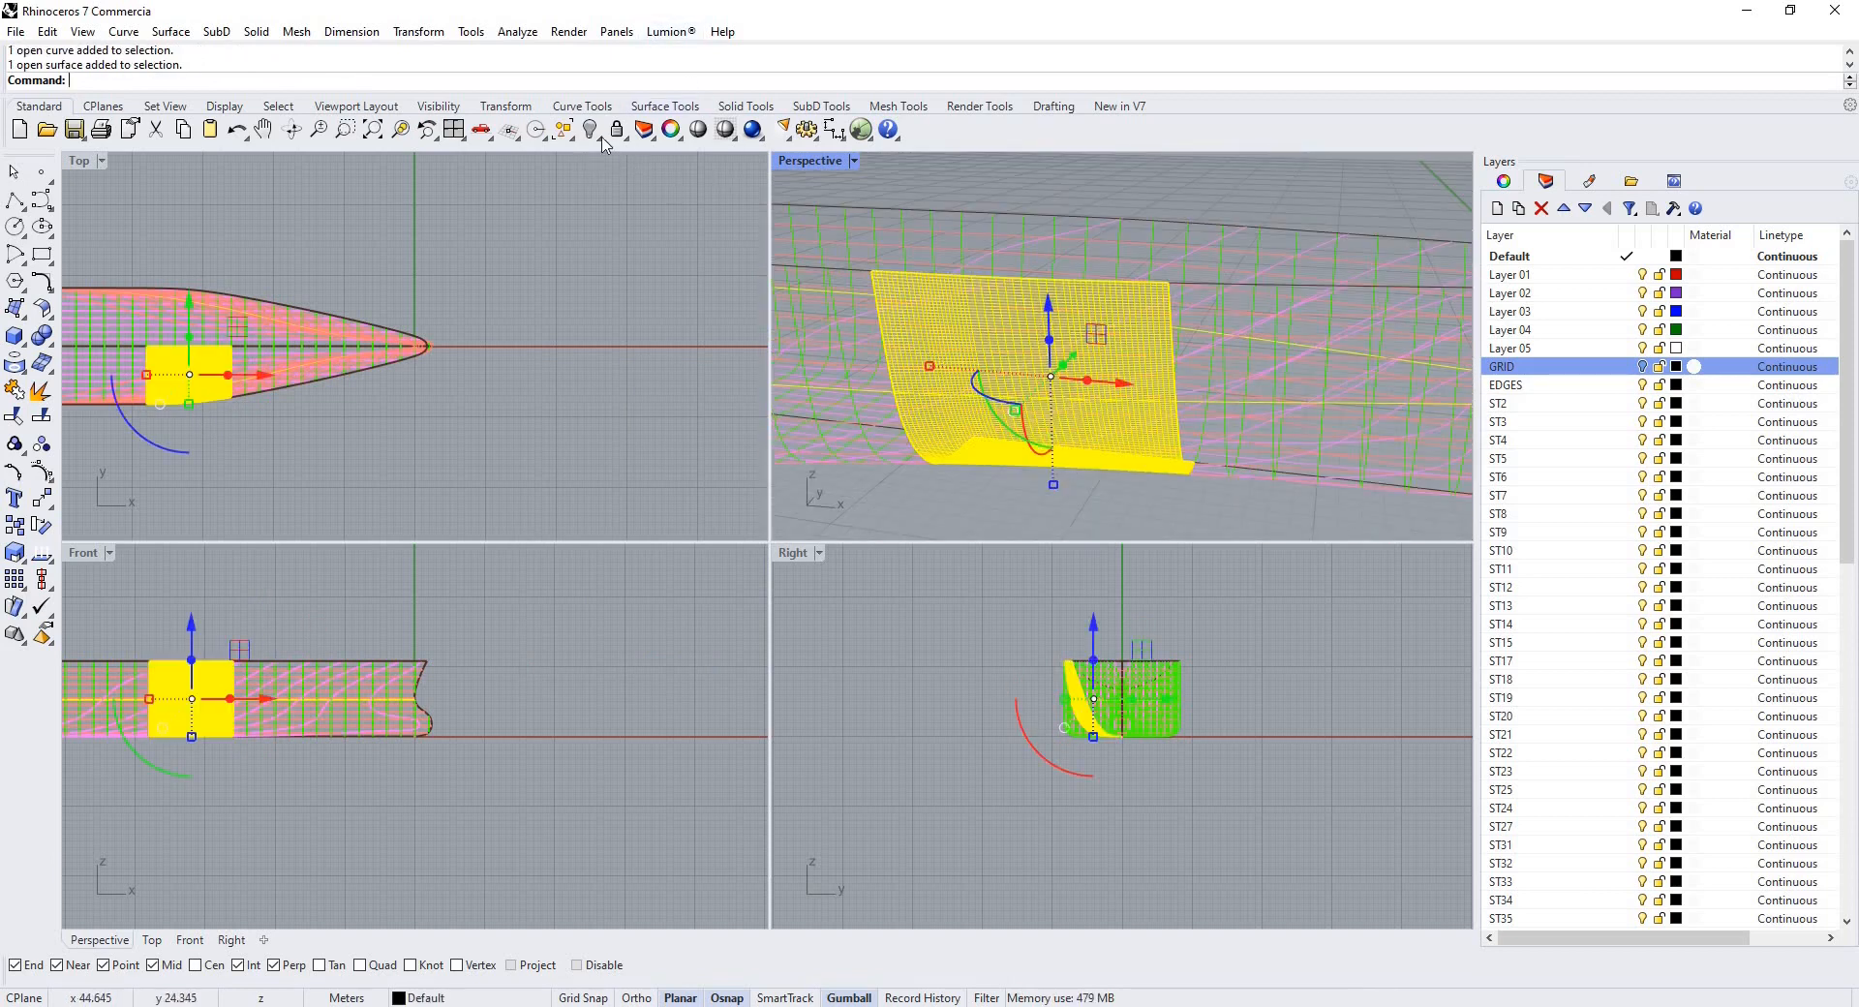
click(674, 167)
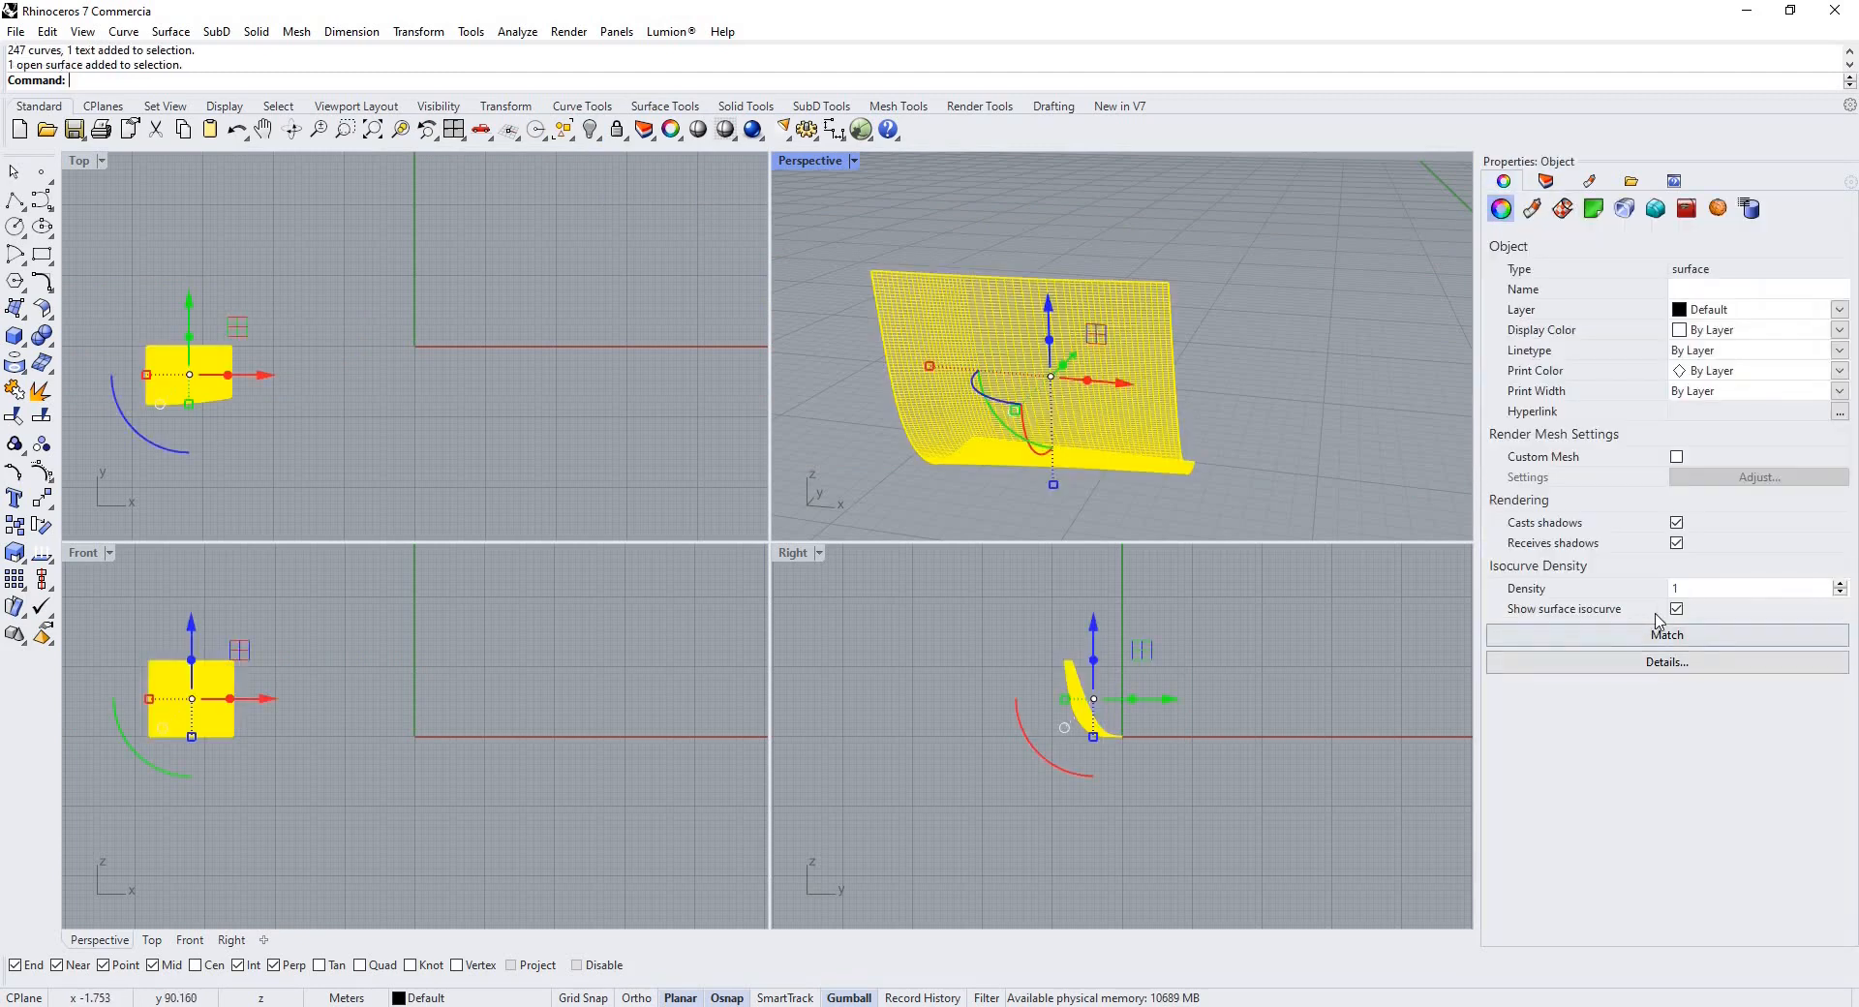
Turn off the surface isocurve display for the new network surface and inspect it in the perspective view.
click(1106, 499)
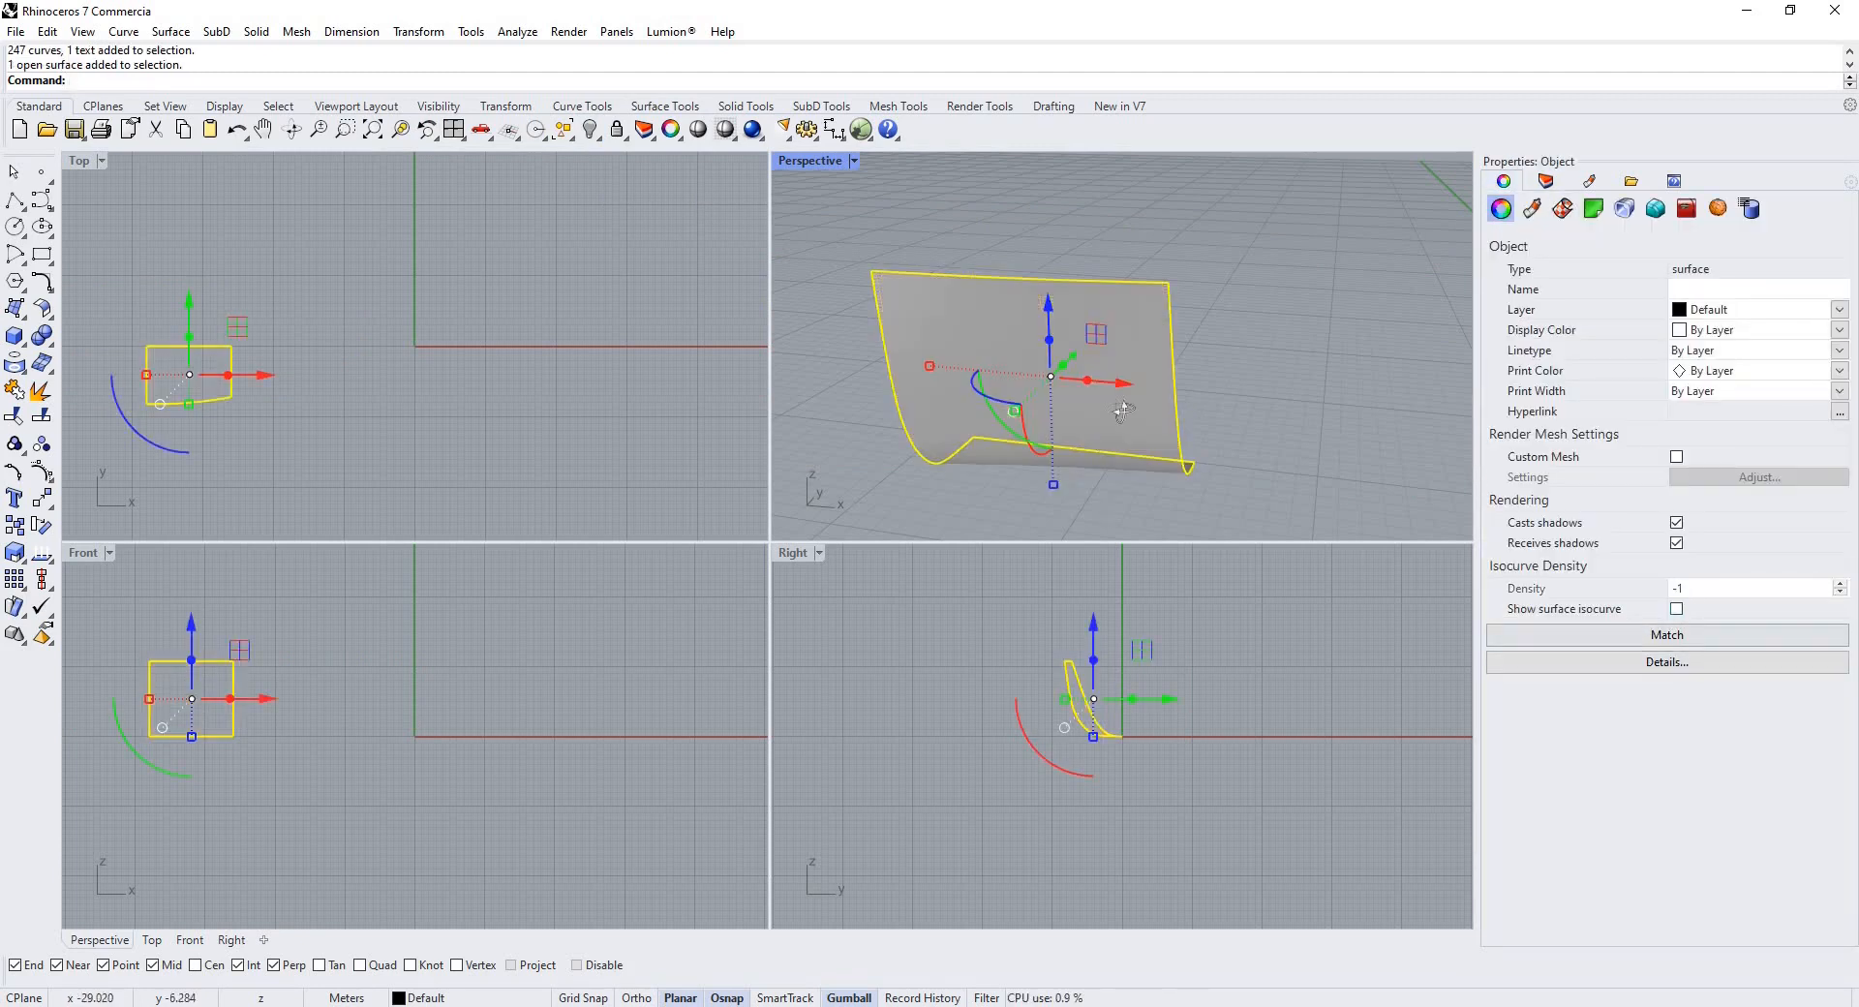
right_drag(1114, 406, 1055, 419)
scroll(1008, 266, up, 6)
scroll(1025, 360, down, 7)
scroll(1025, 359, up, 3)
scroll(997, 281, up, 2)
scroll(1055, 419, down, 7)
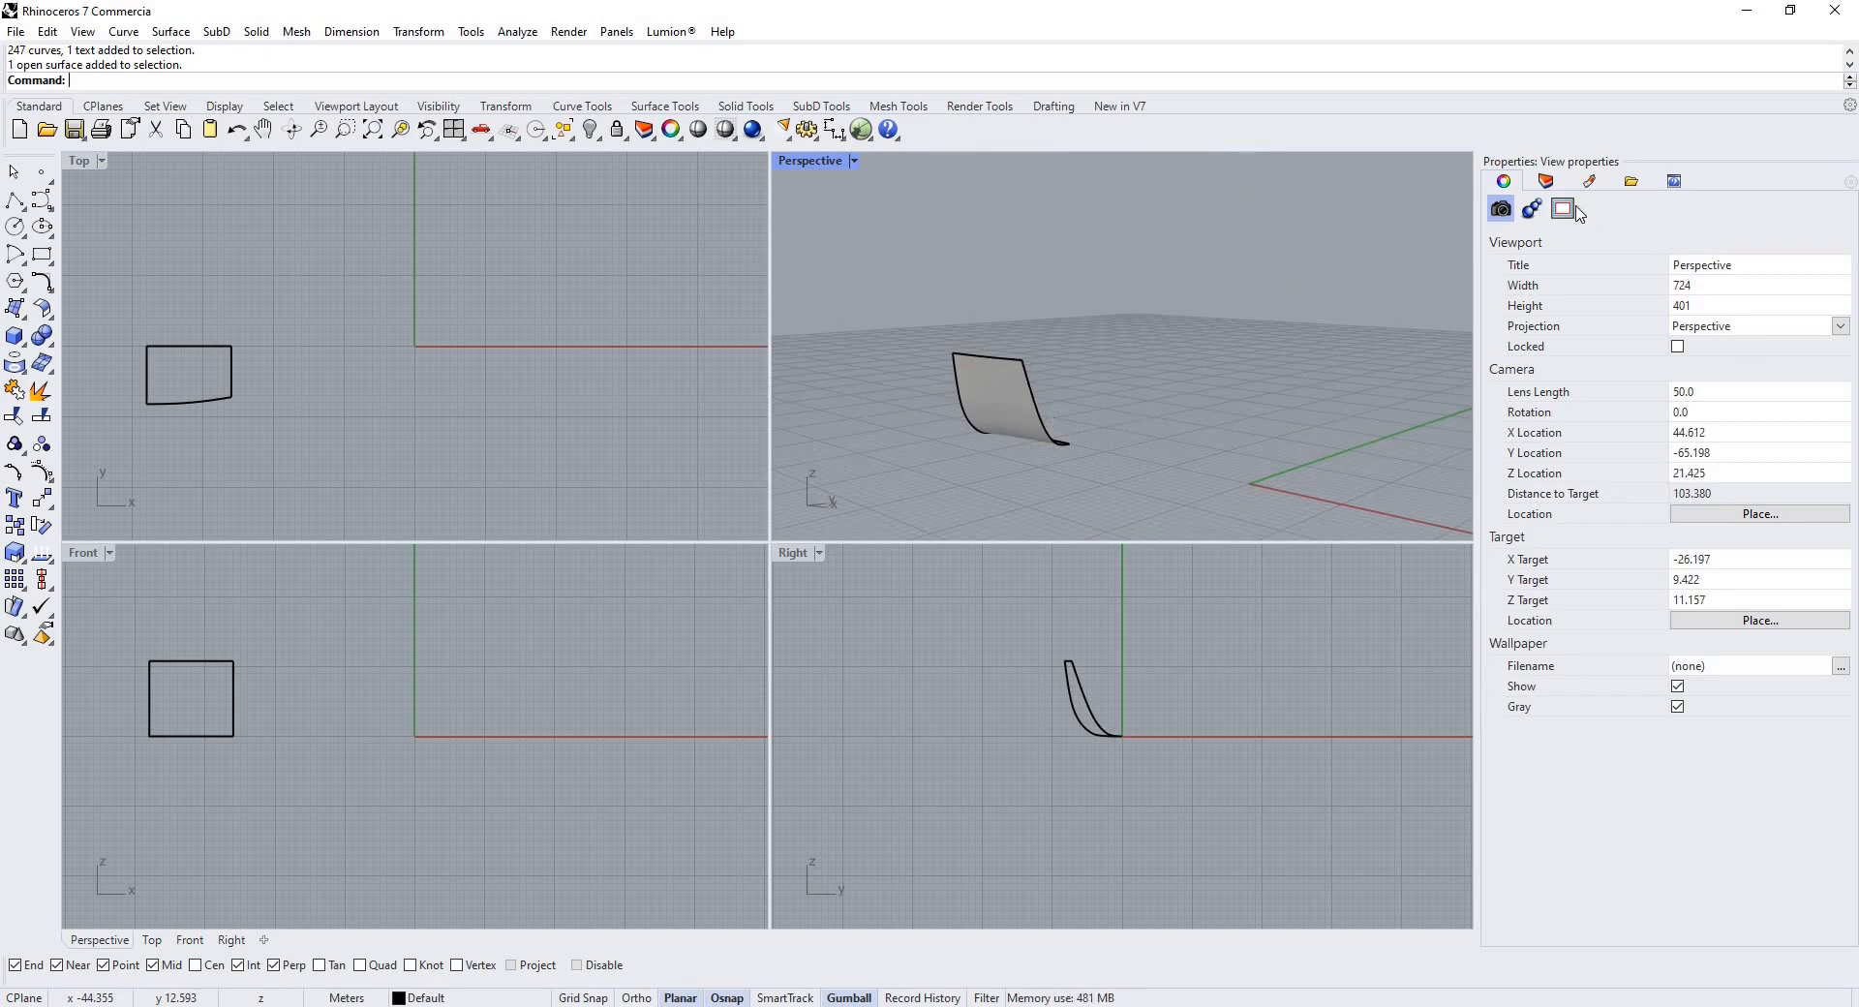
Show the previously hidden hull curves and objects again with Show Selected, window-selecting them all.
click(1547, 182)
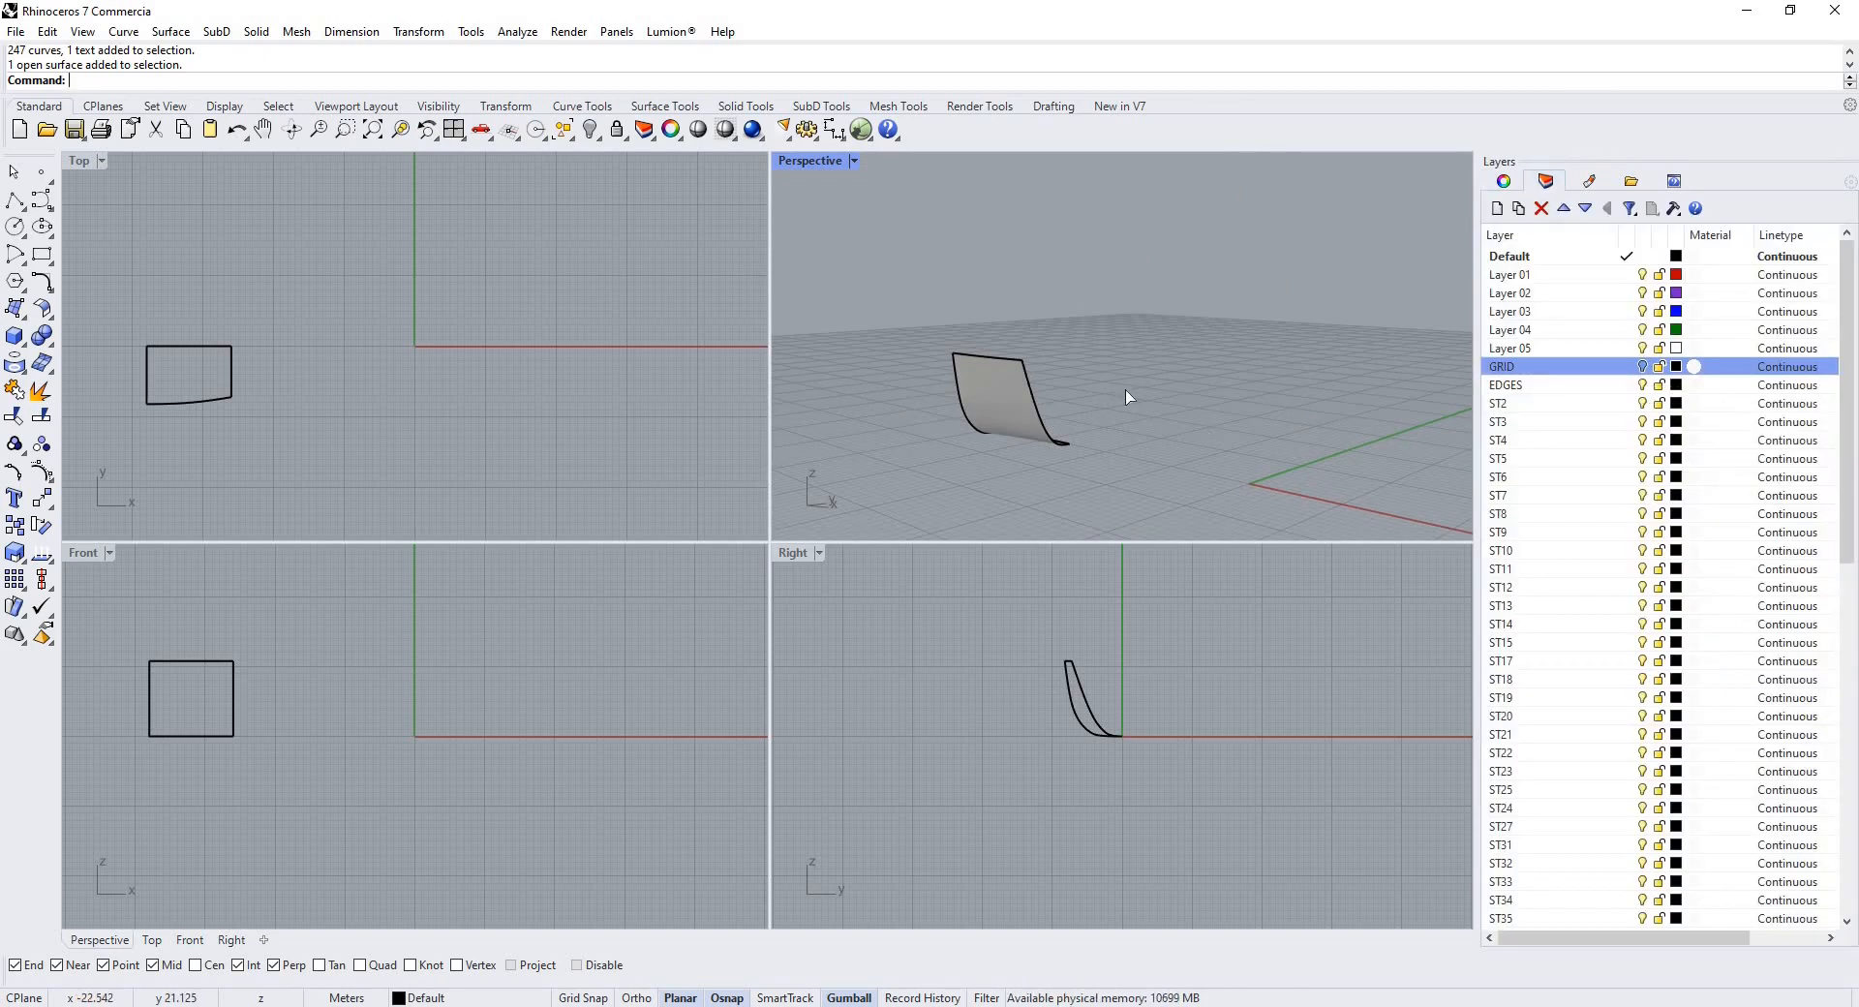
key(ctrl+shift+h)
scroll(1127, 392, down, 4)
drag(1225, 291, 831, 491)
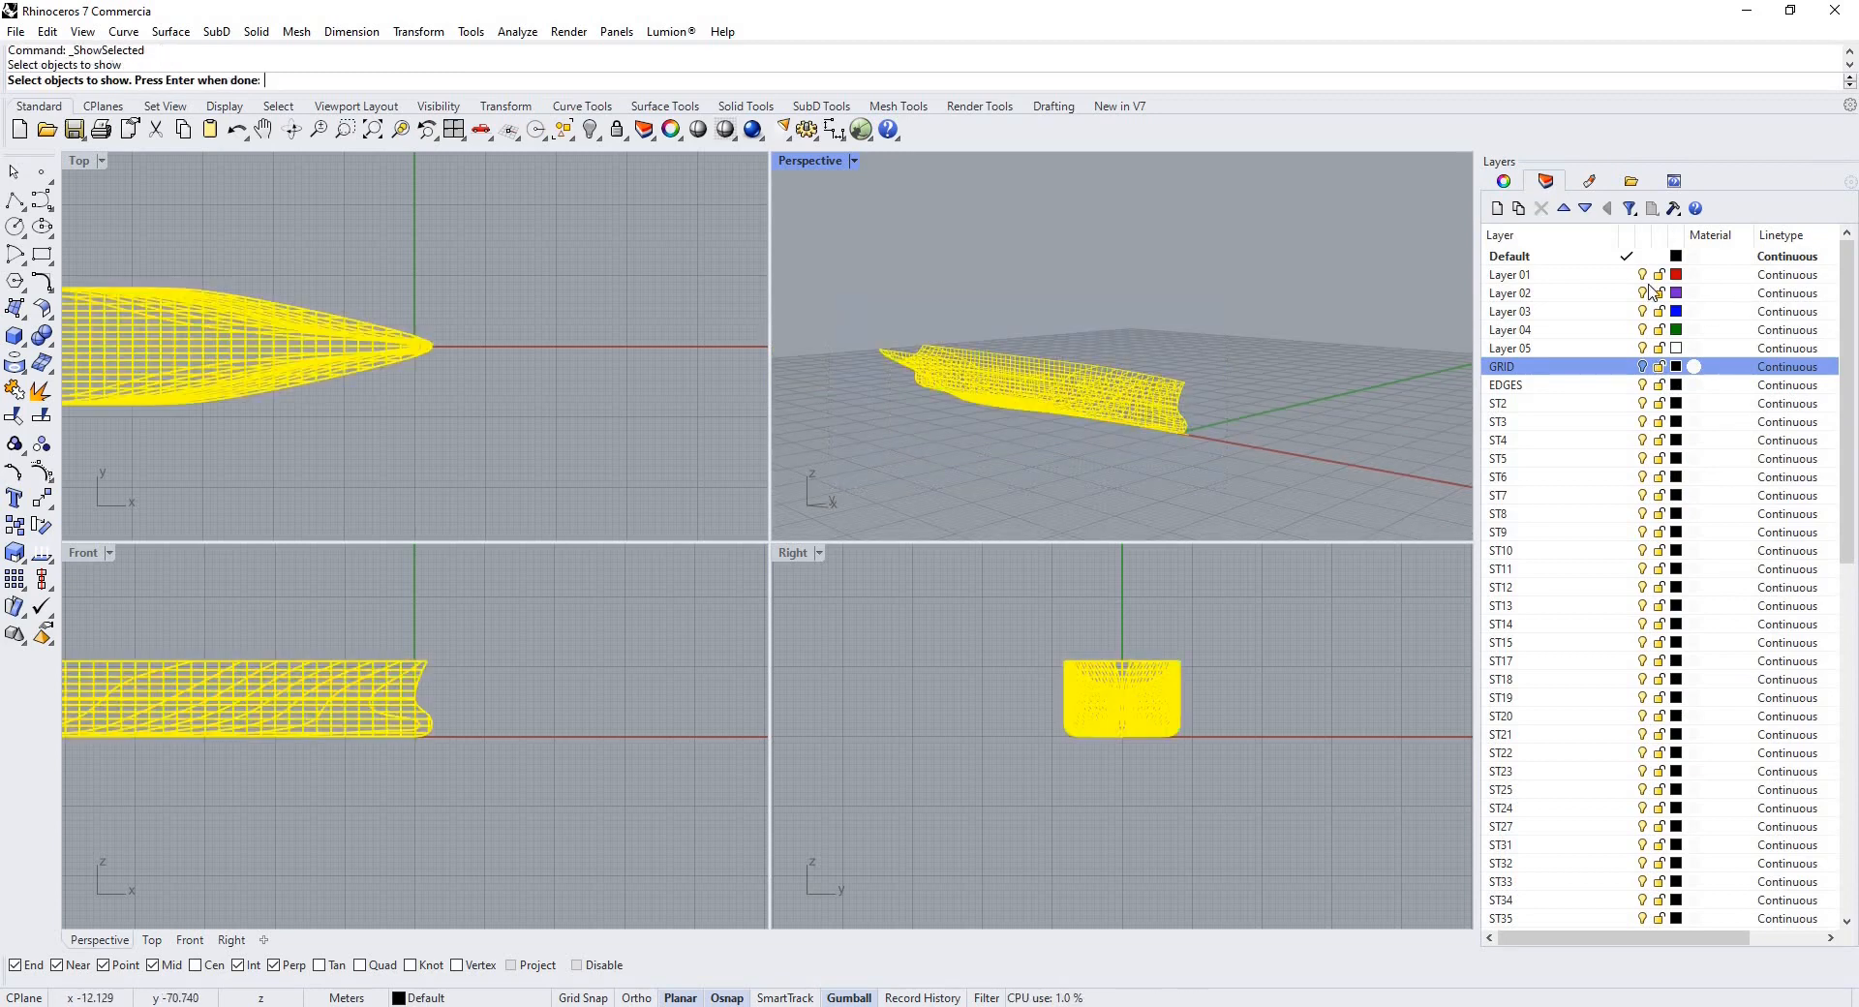
key(Return)
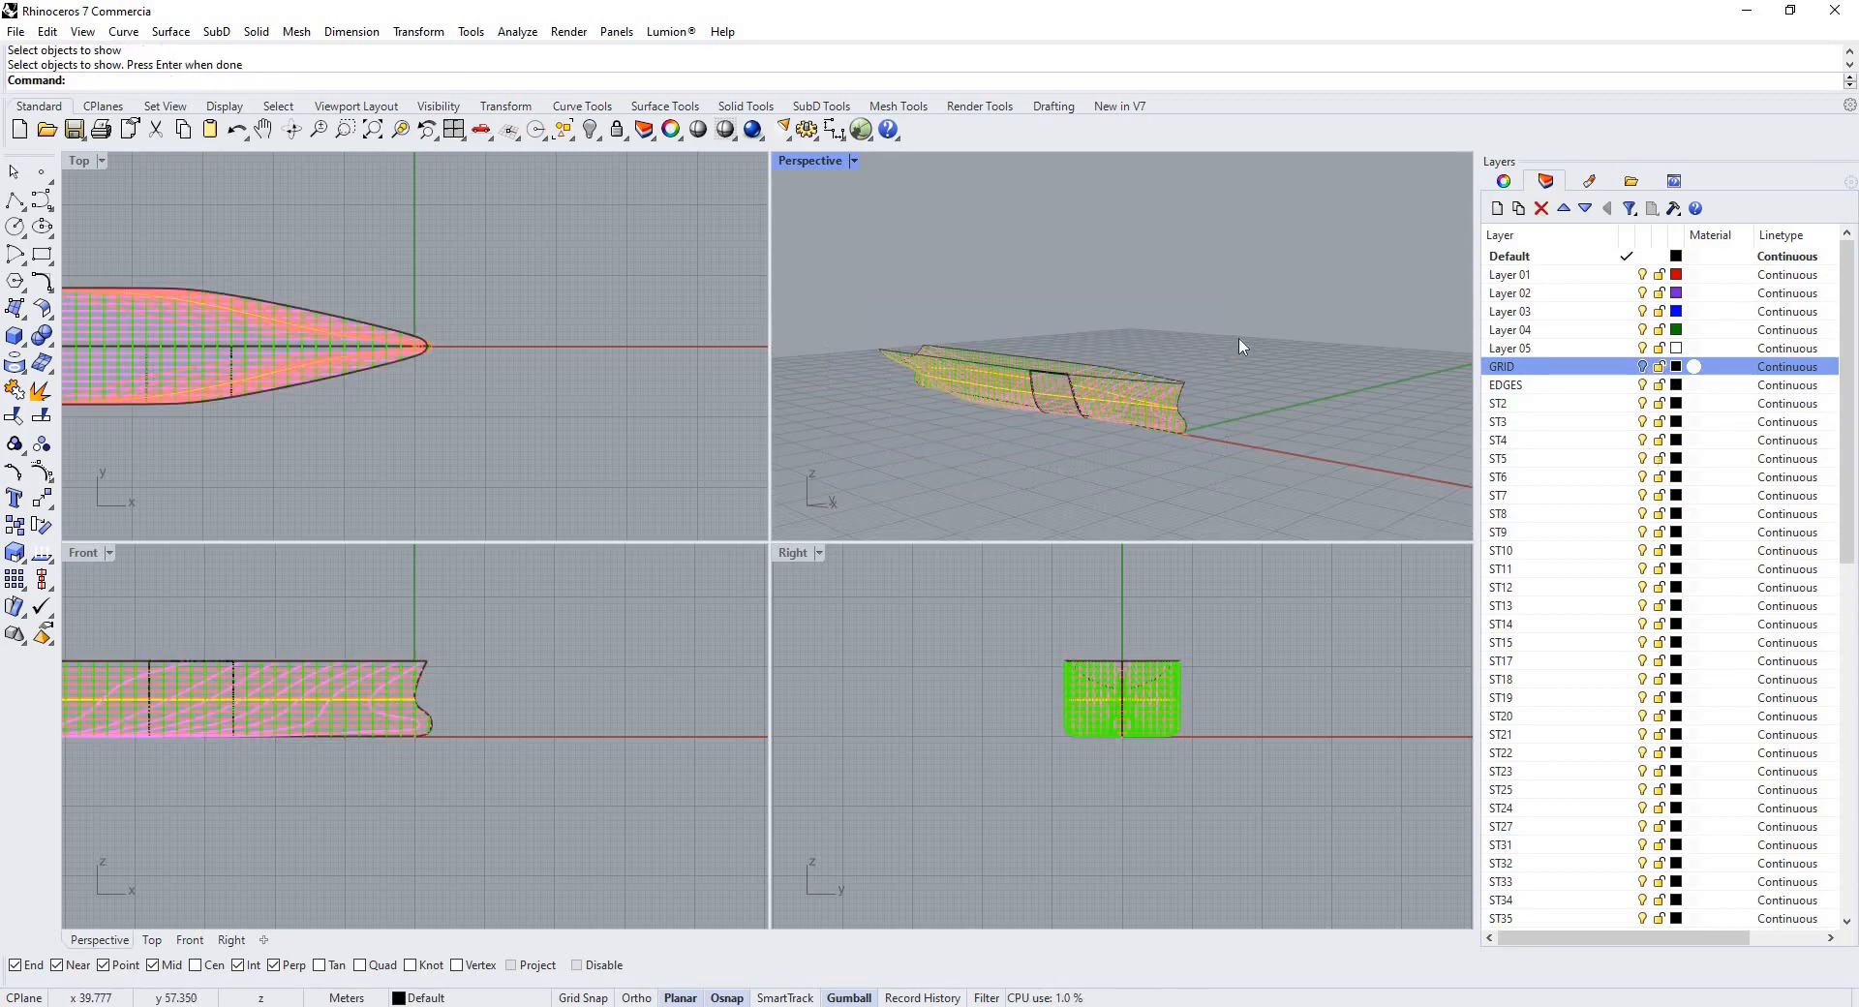
Orbit and zoom around the restored hull curves and surface in the perspective view.
right_drag(1223, 287, 1163, 458)
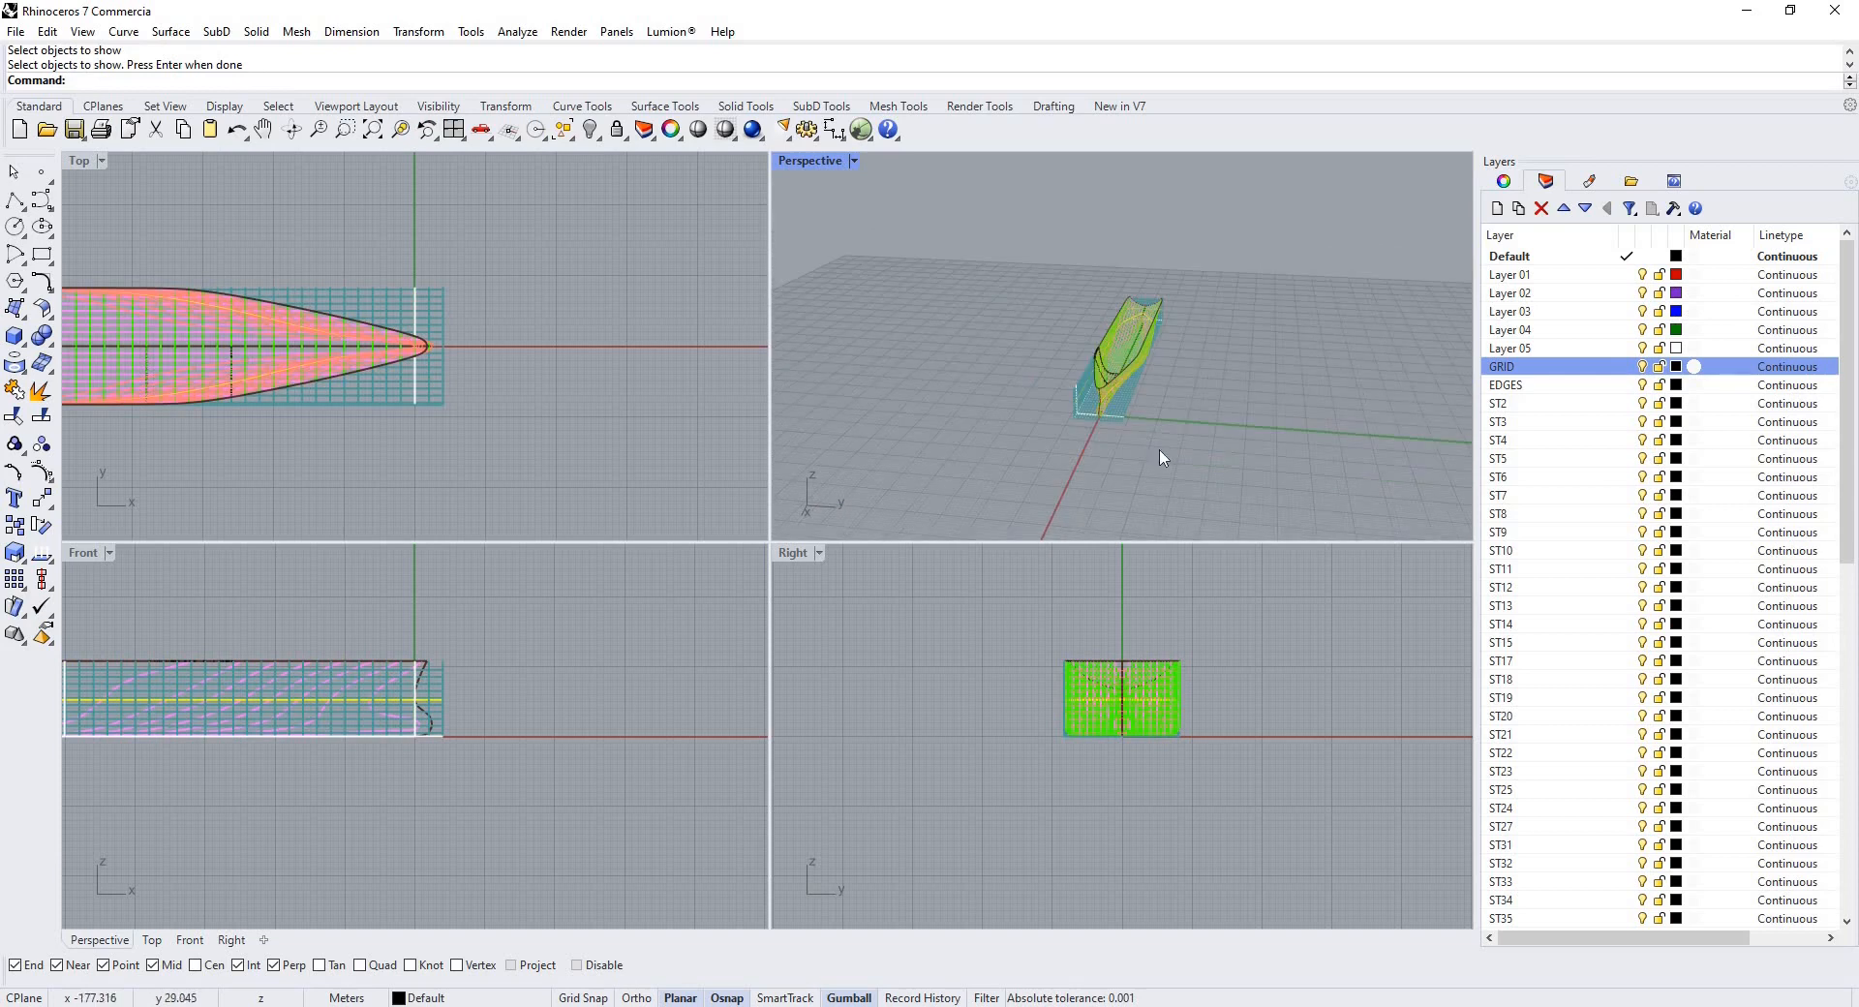
drag(1232, 252, 939, 474)
scroll(1036, 474, down, 4)
drag(1173, 417, 1082, 411)
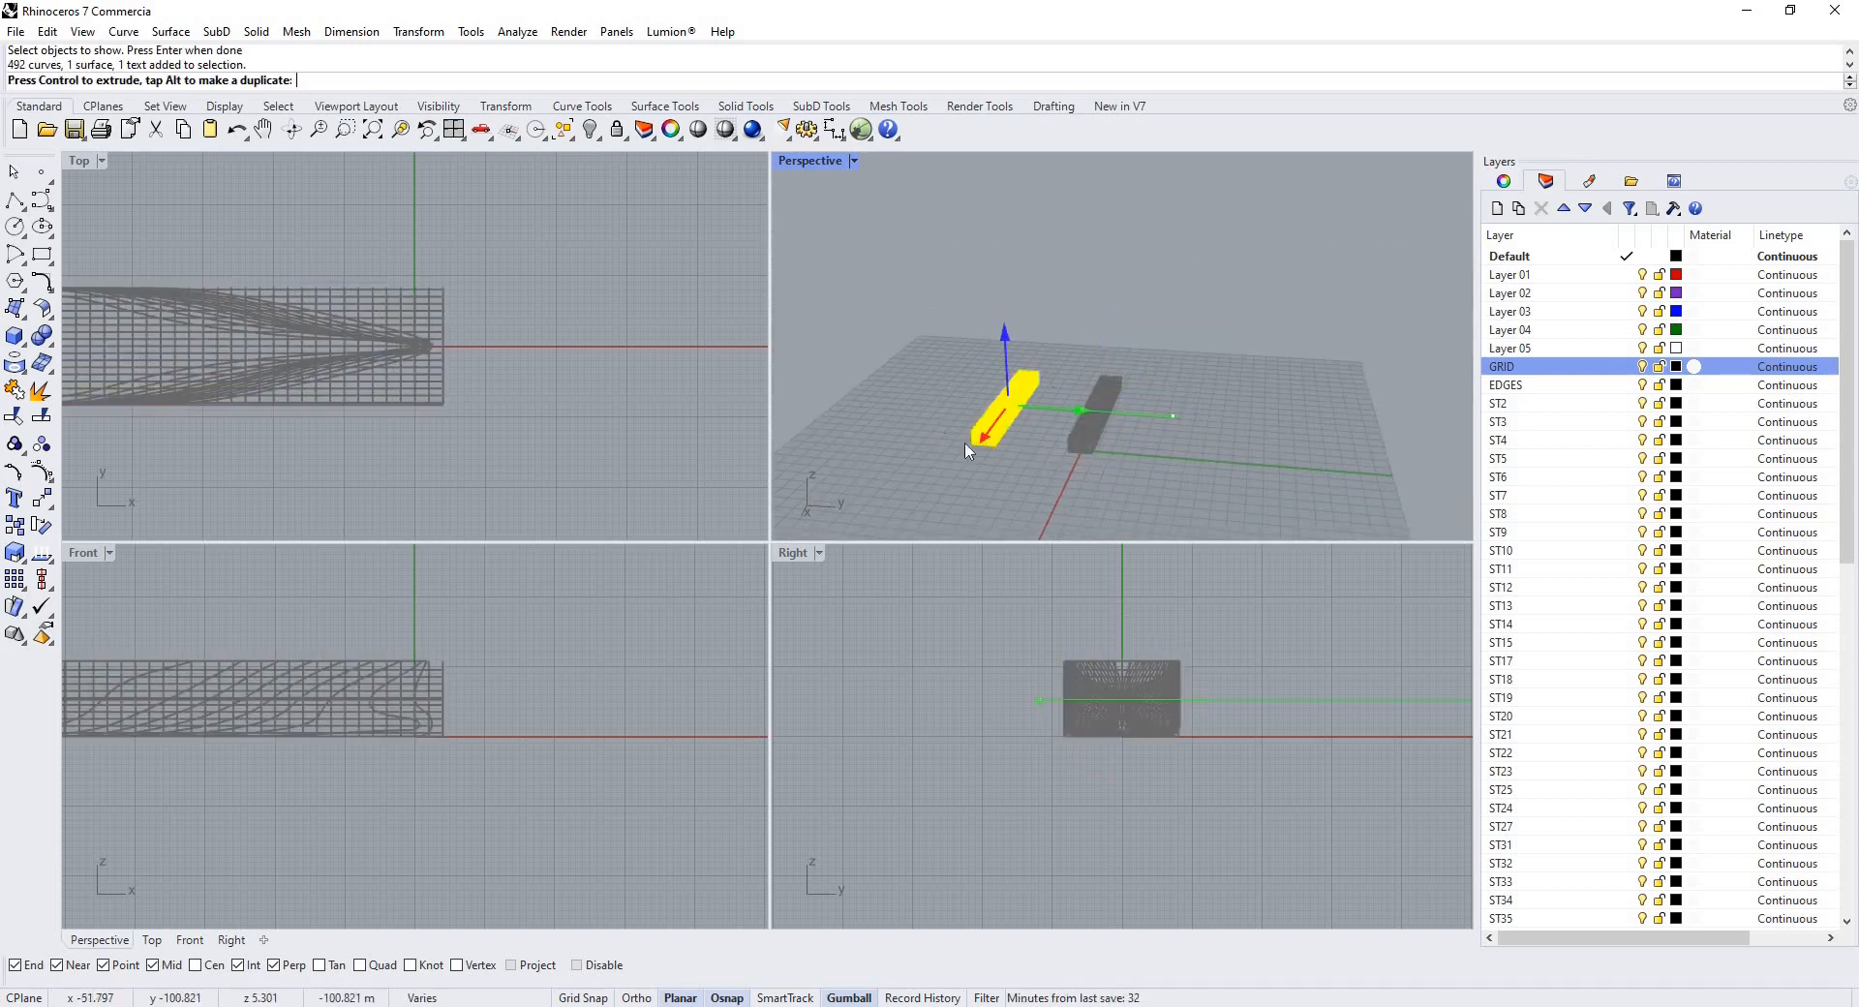
drag(968, 451, 937, 451)
click(1033, 447)
right_drag(1034, 447, 1071, 427)
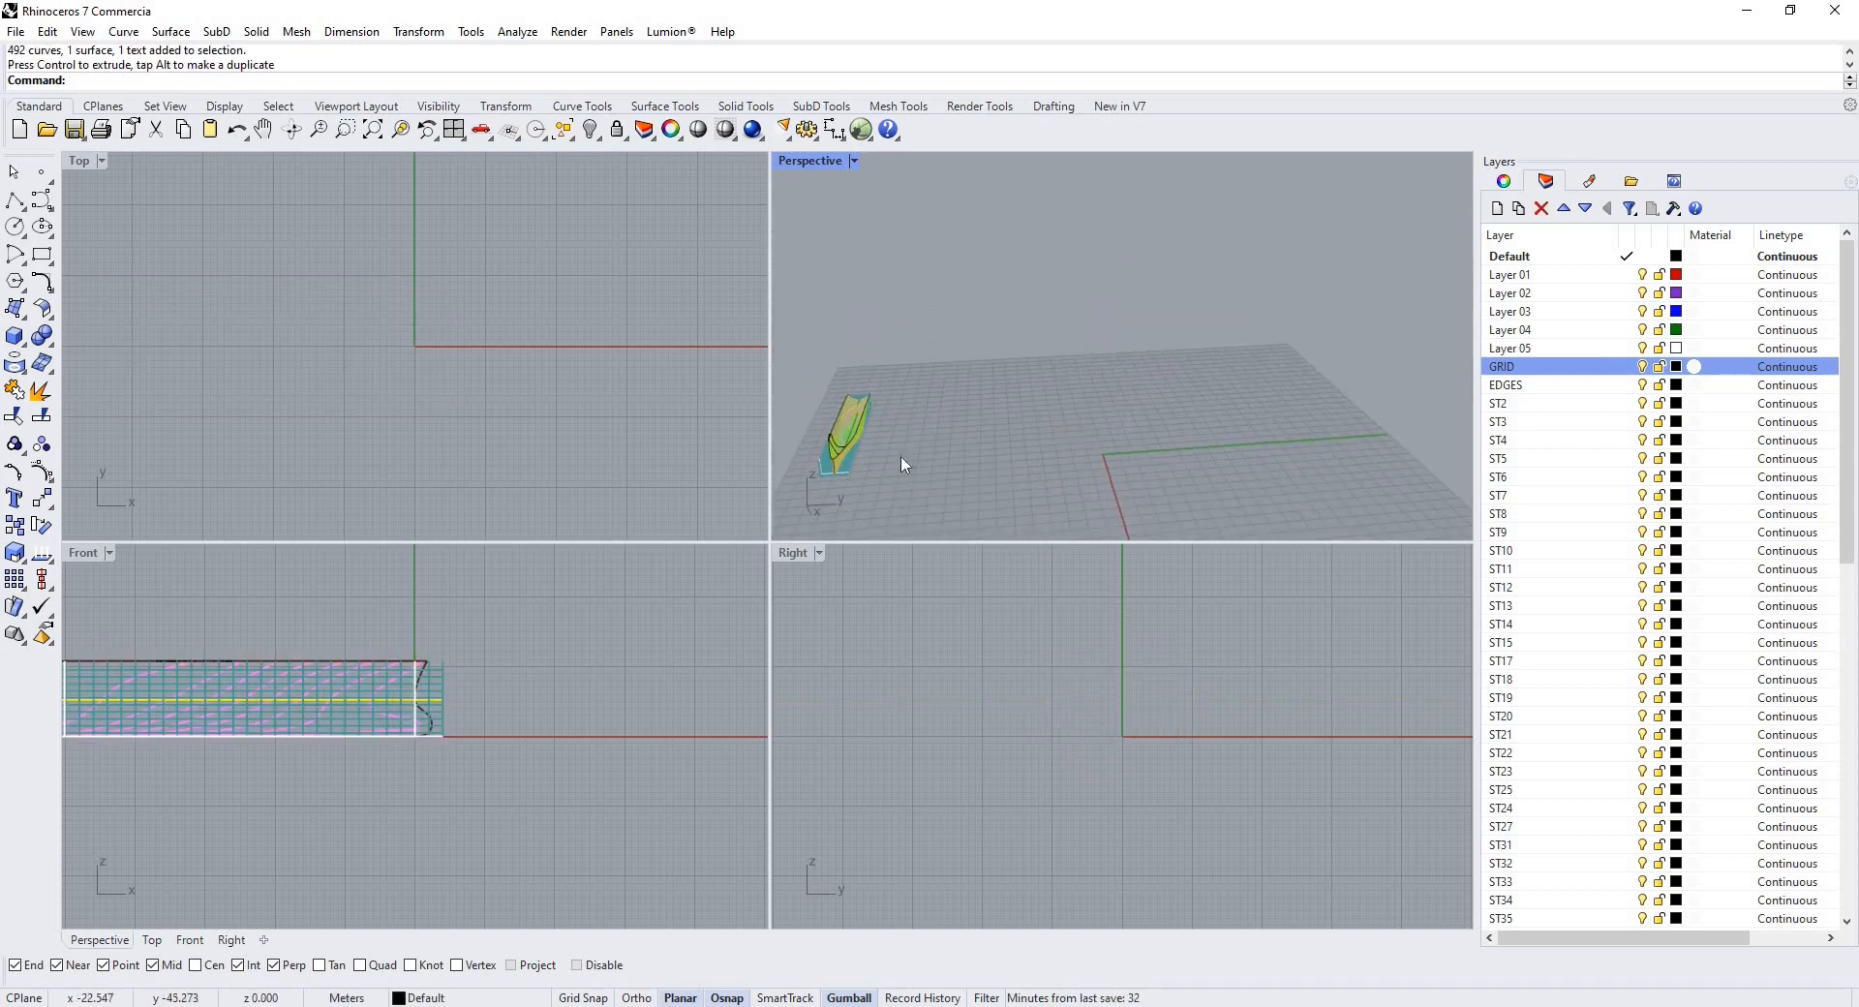
right_drag(902, 465, 1005, 431)
scroll(1081, 430, down, 5)
scroll(949, 437, up, 8)
scroll(1154, 431, down, 6)
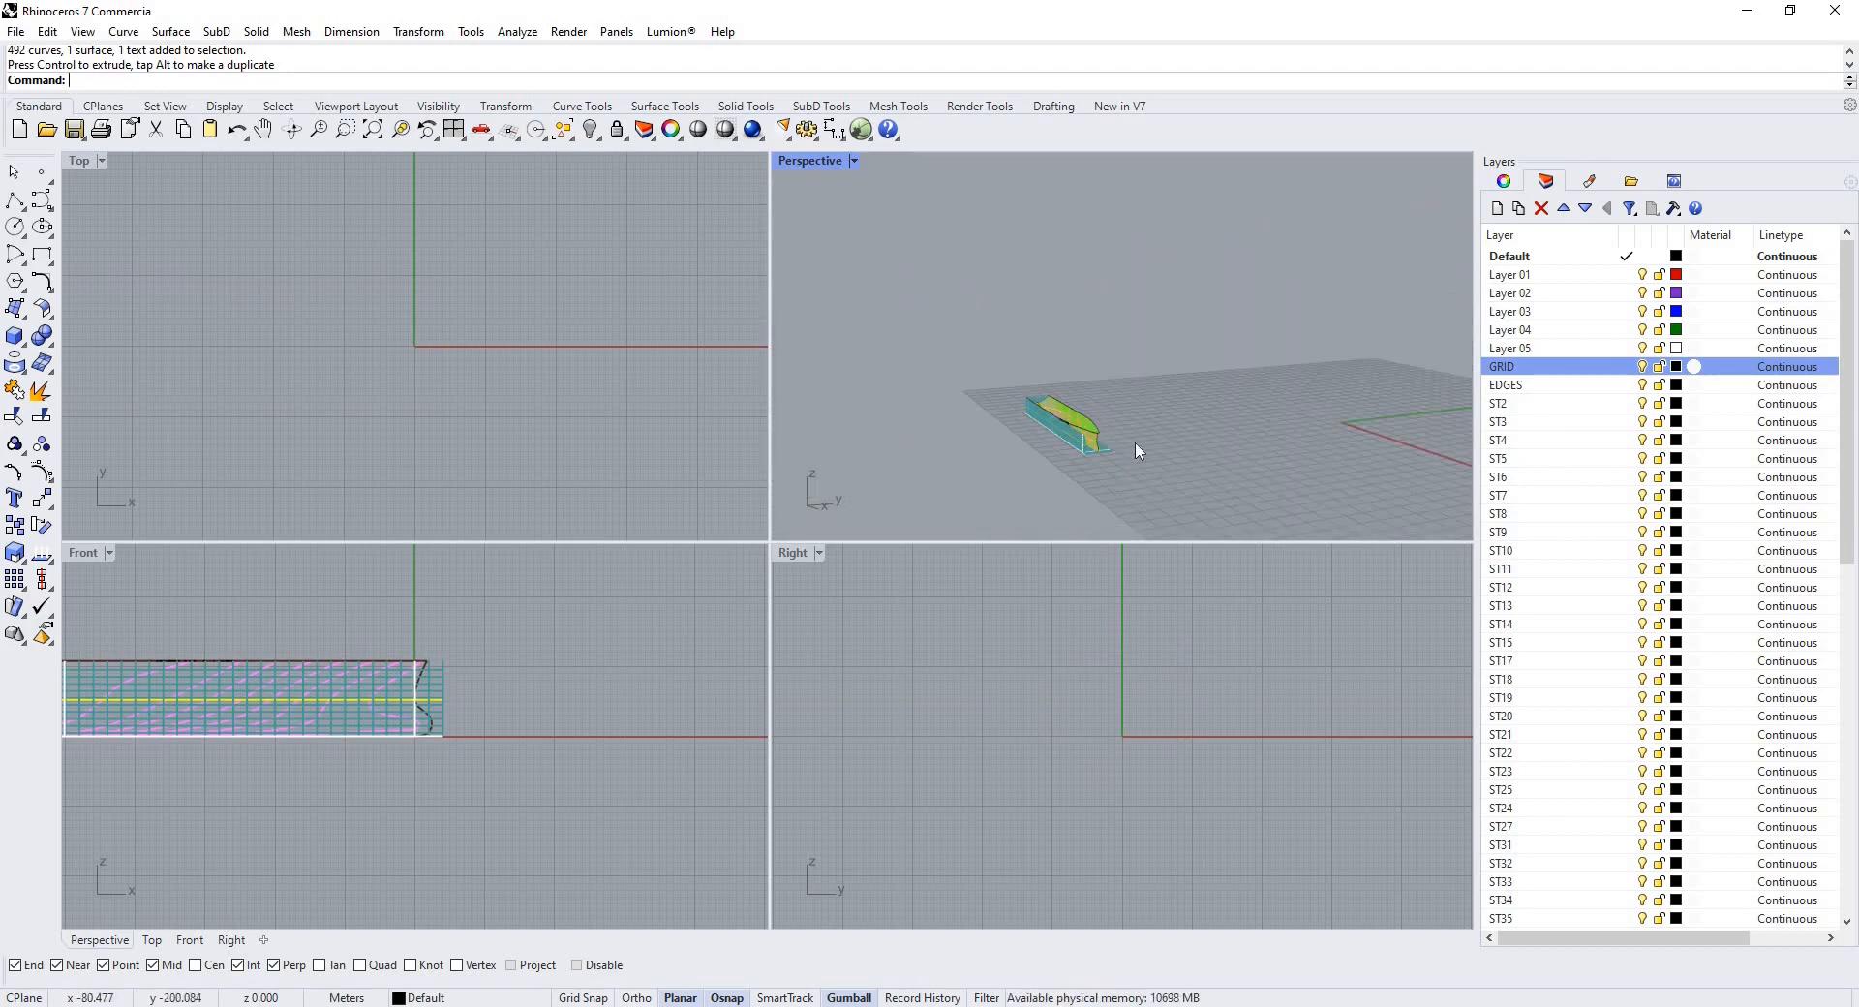
right_drag(1139, 450, 1027, 441)
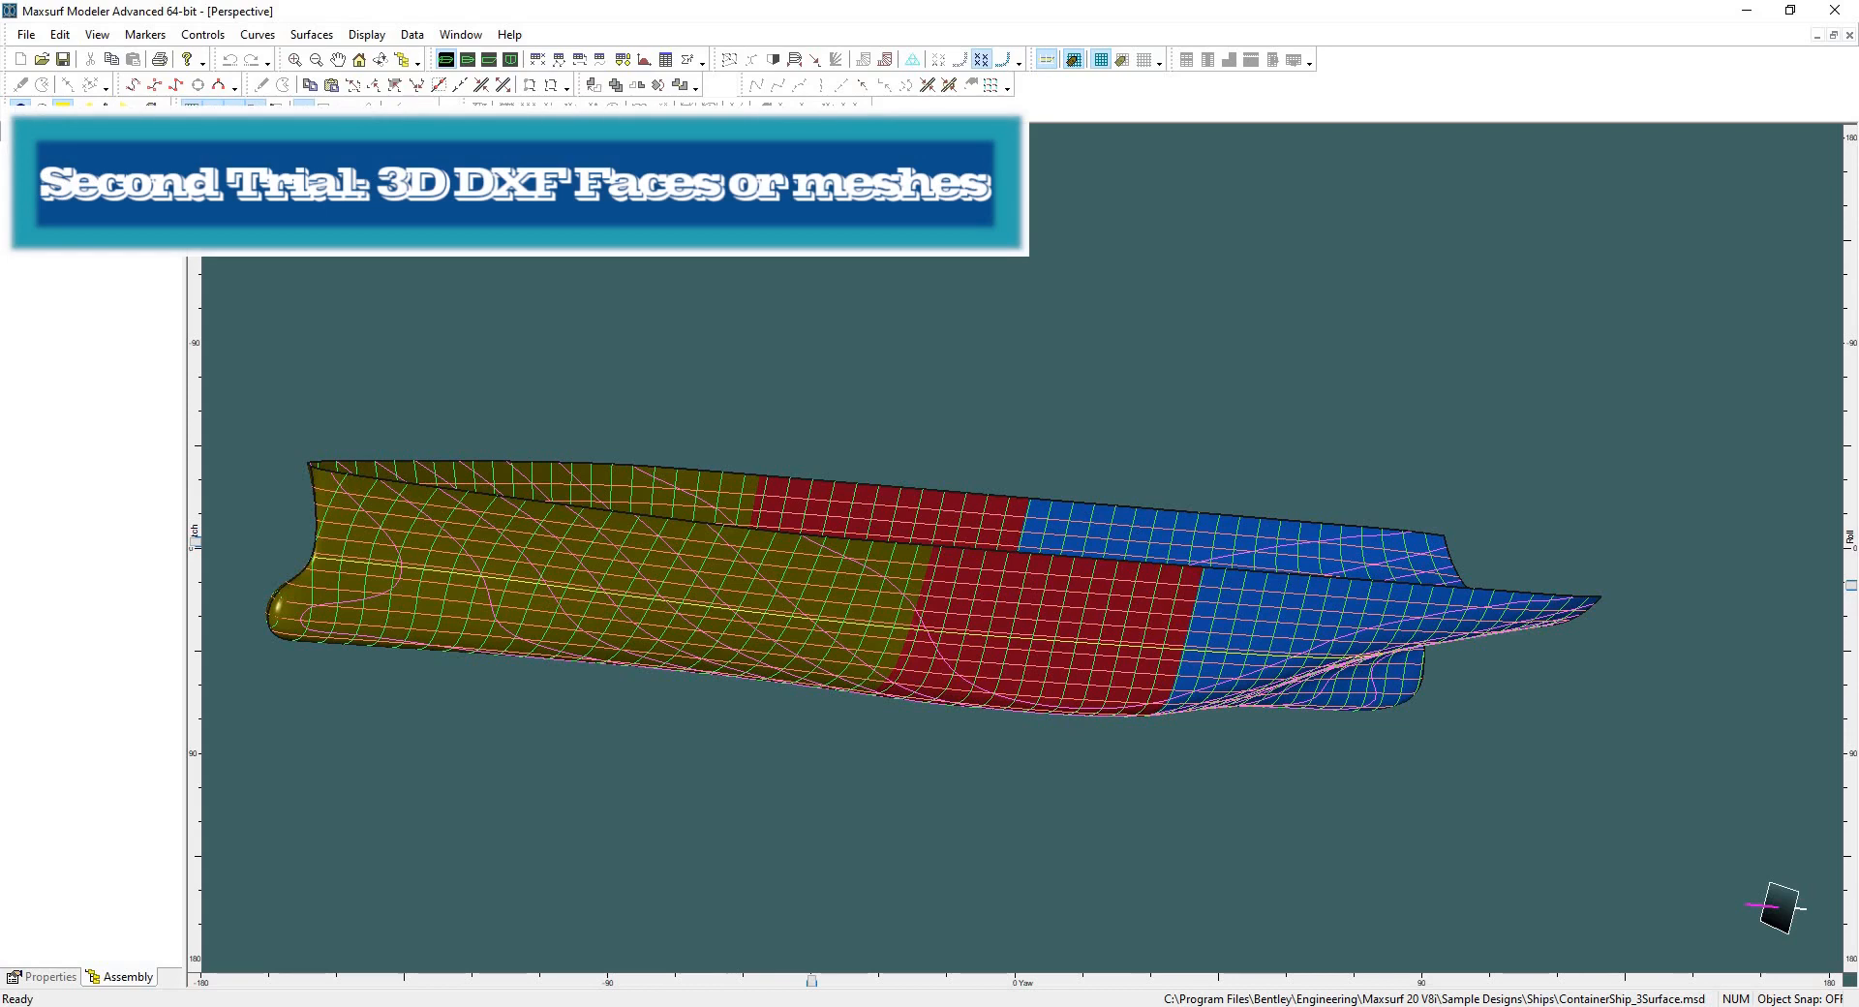
Switch to Maxsurf Modeler and toggle off the hull's grid line display.
click(213, 108)
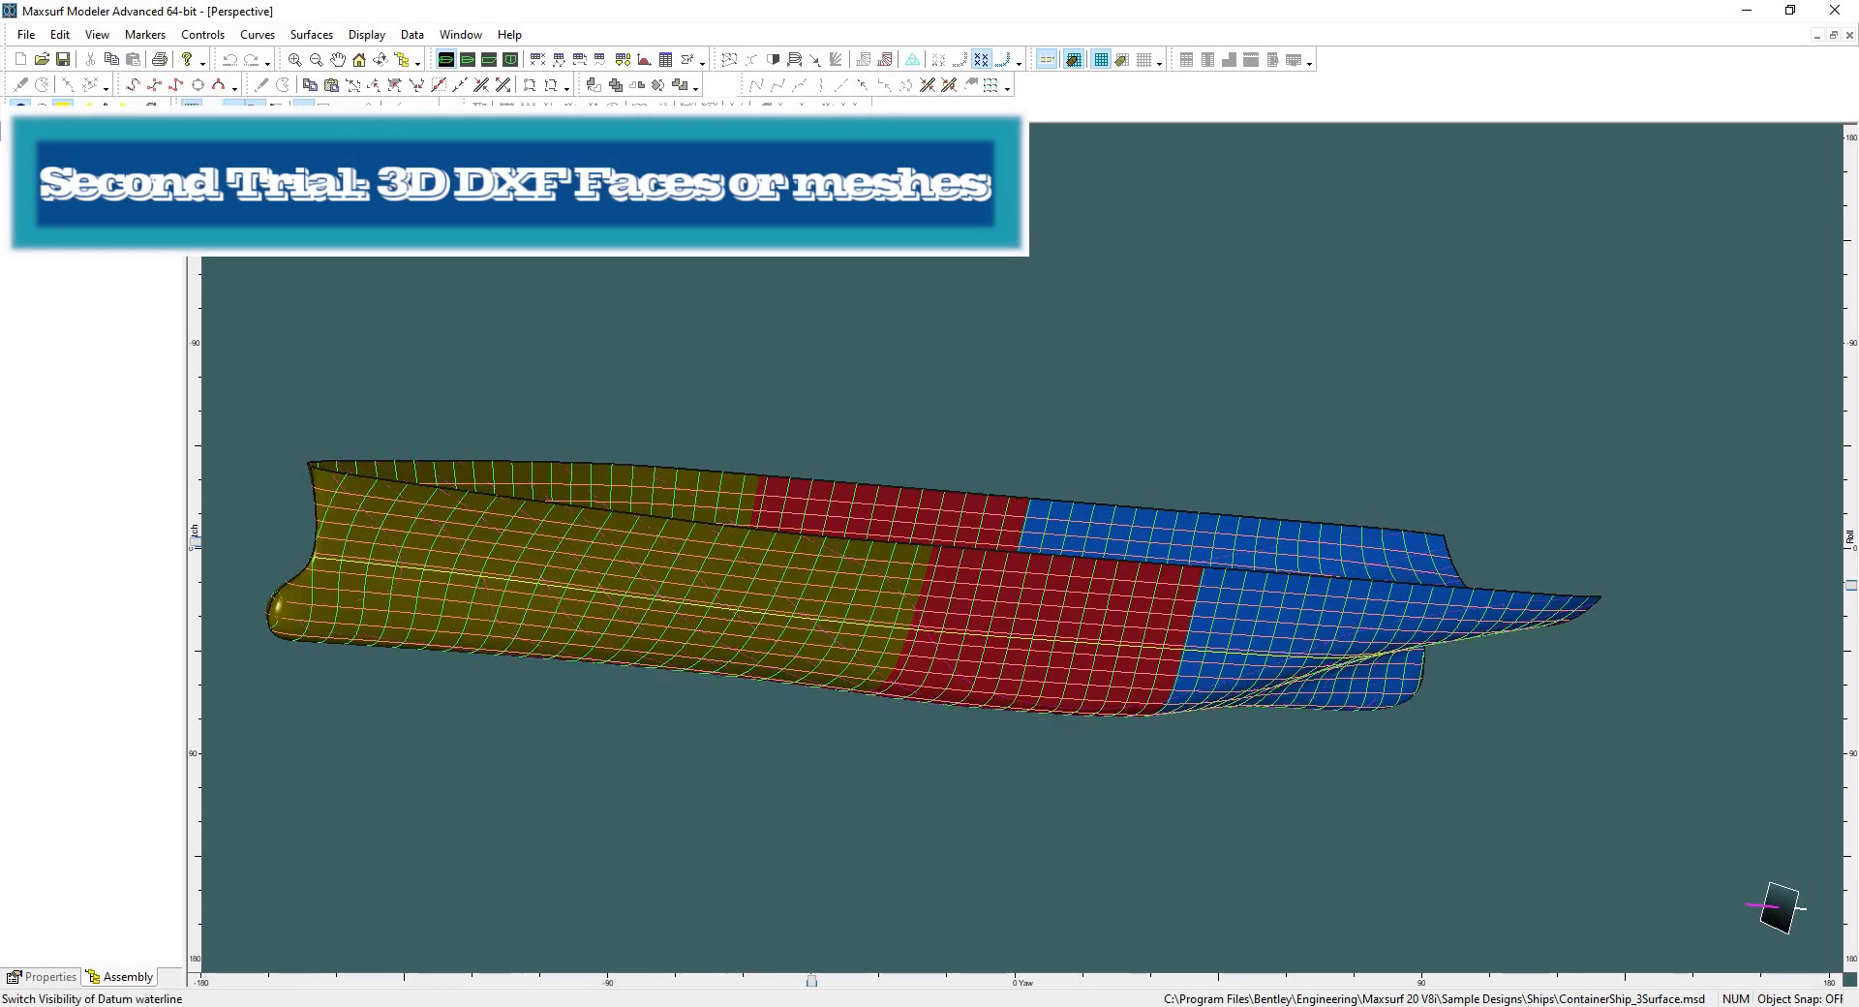
click(256, 109)
click(234, 108)
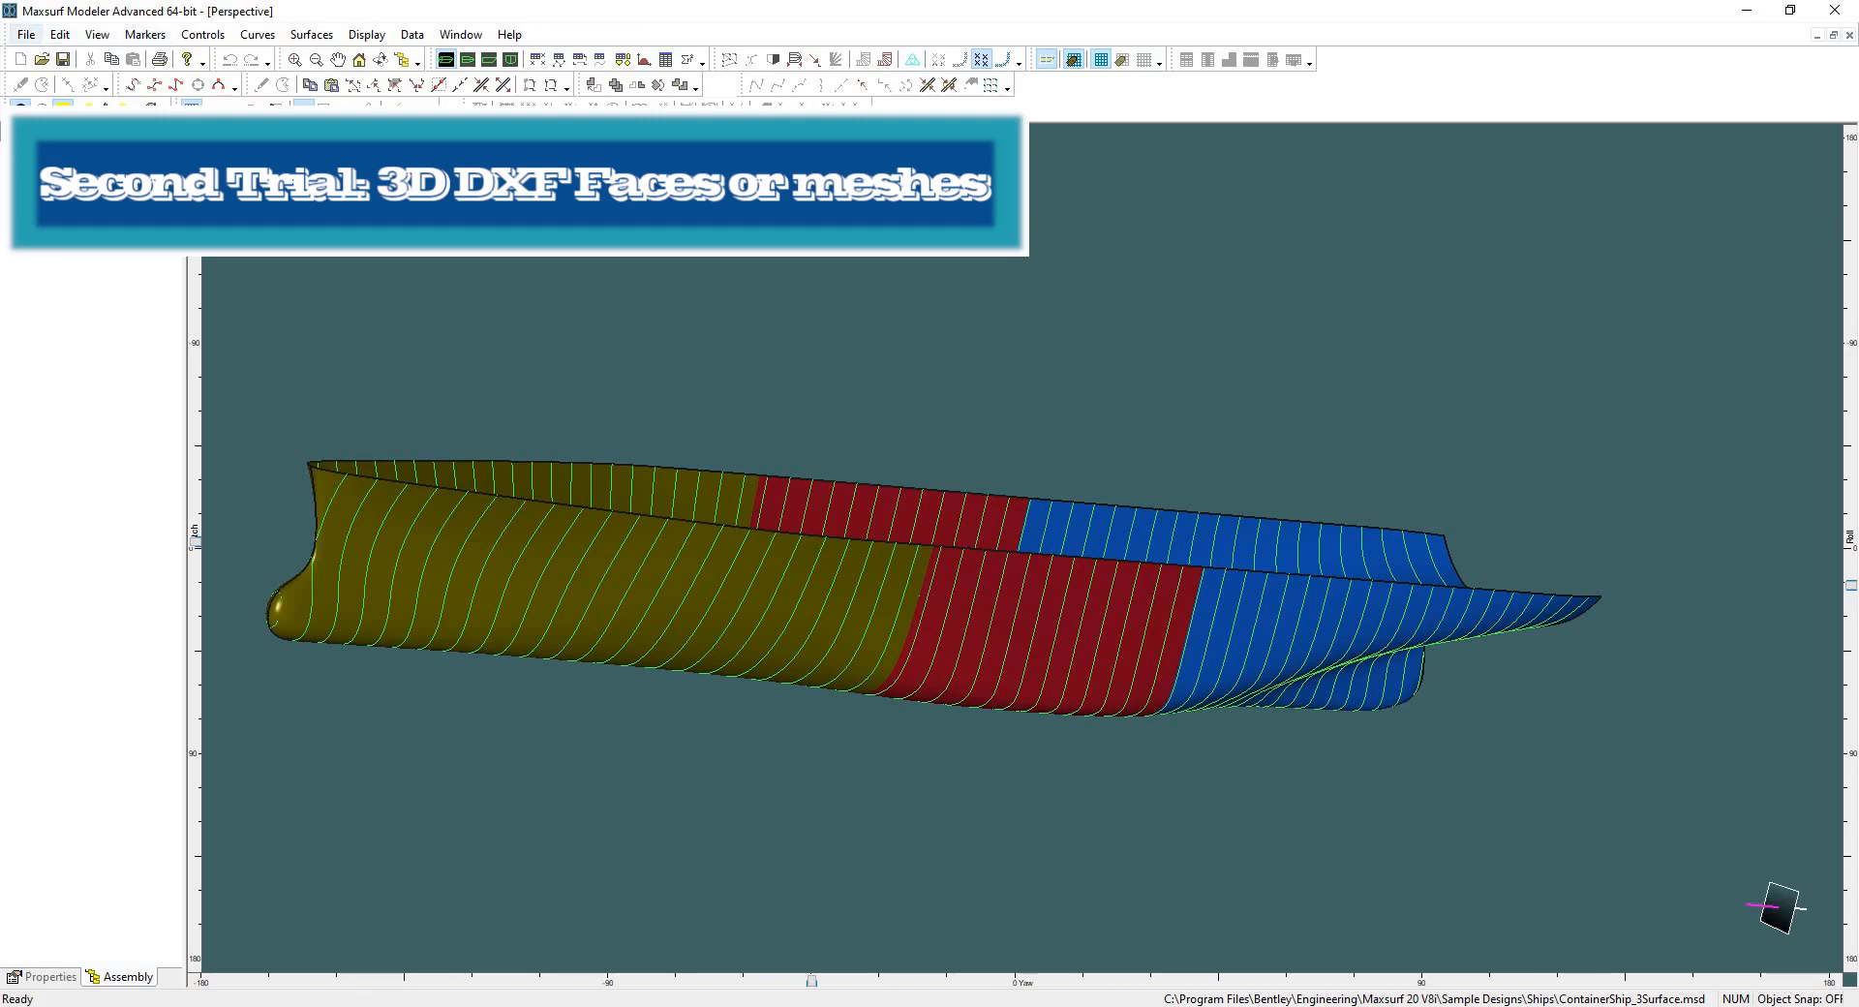
click(25, 36)
mouse_move(63, 196)
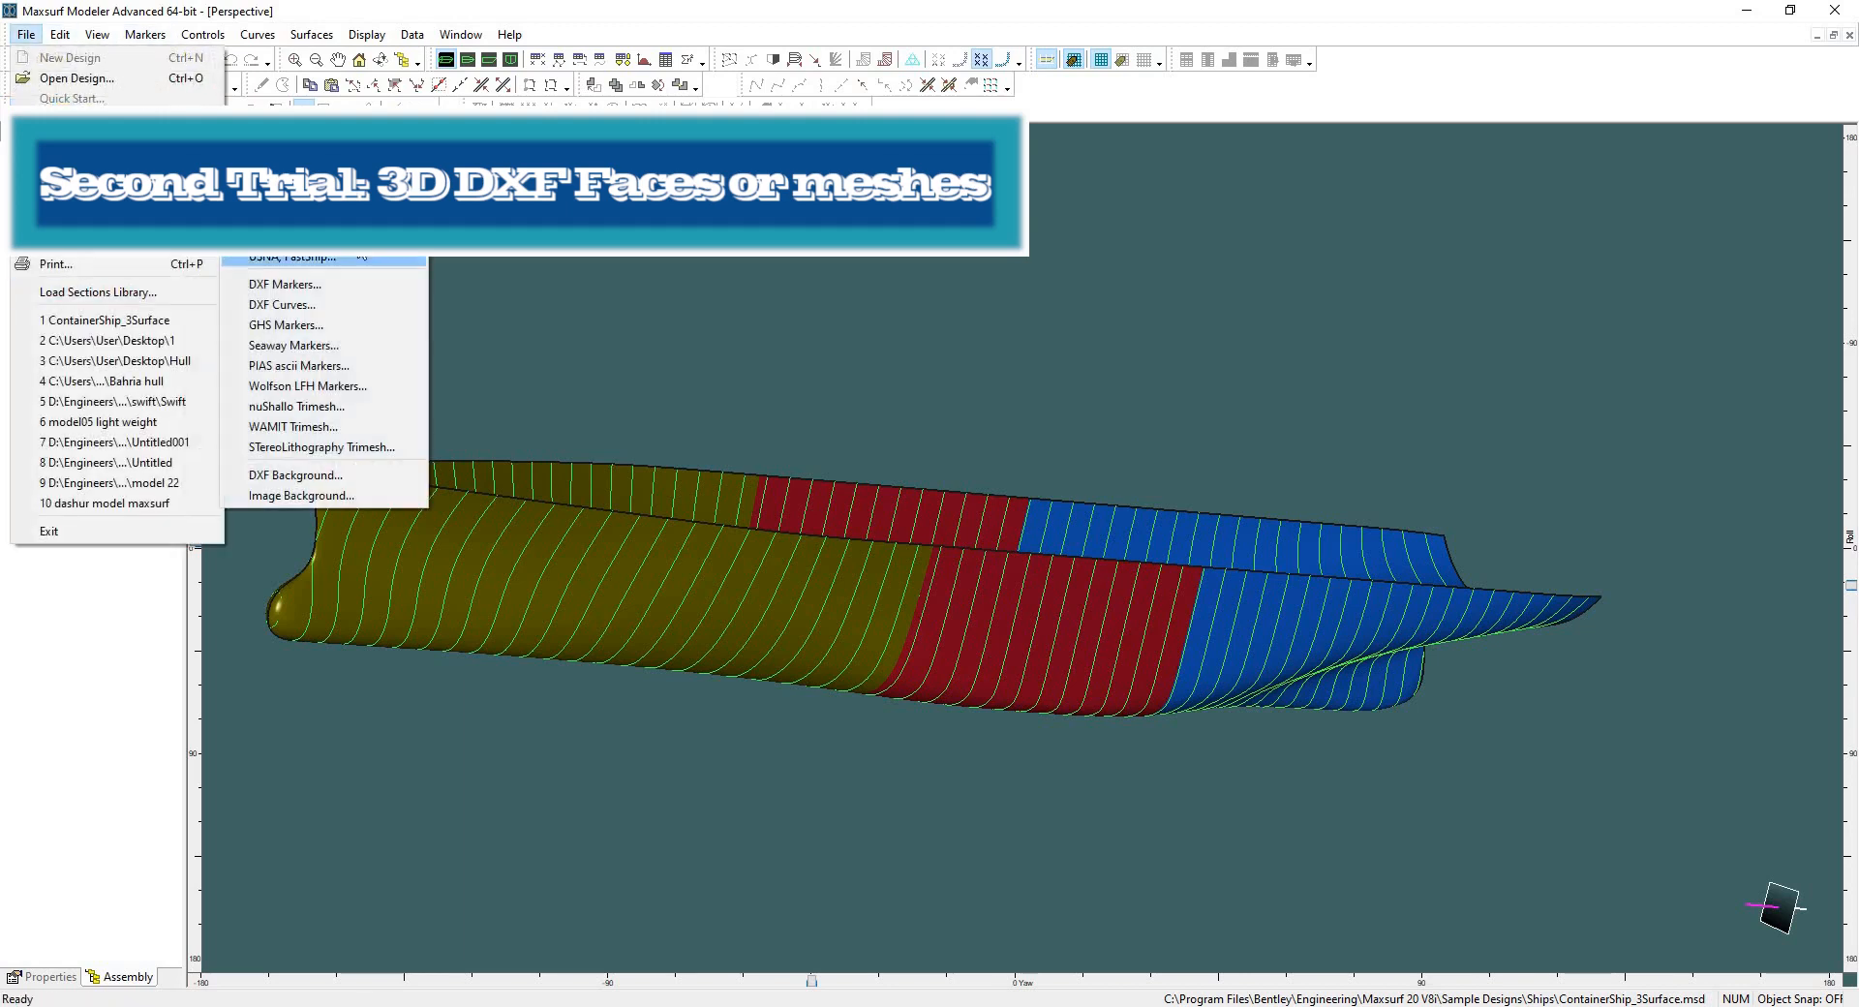
click(281, 196)
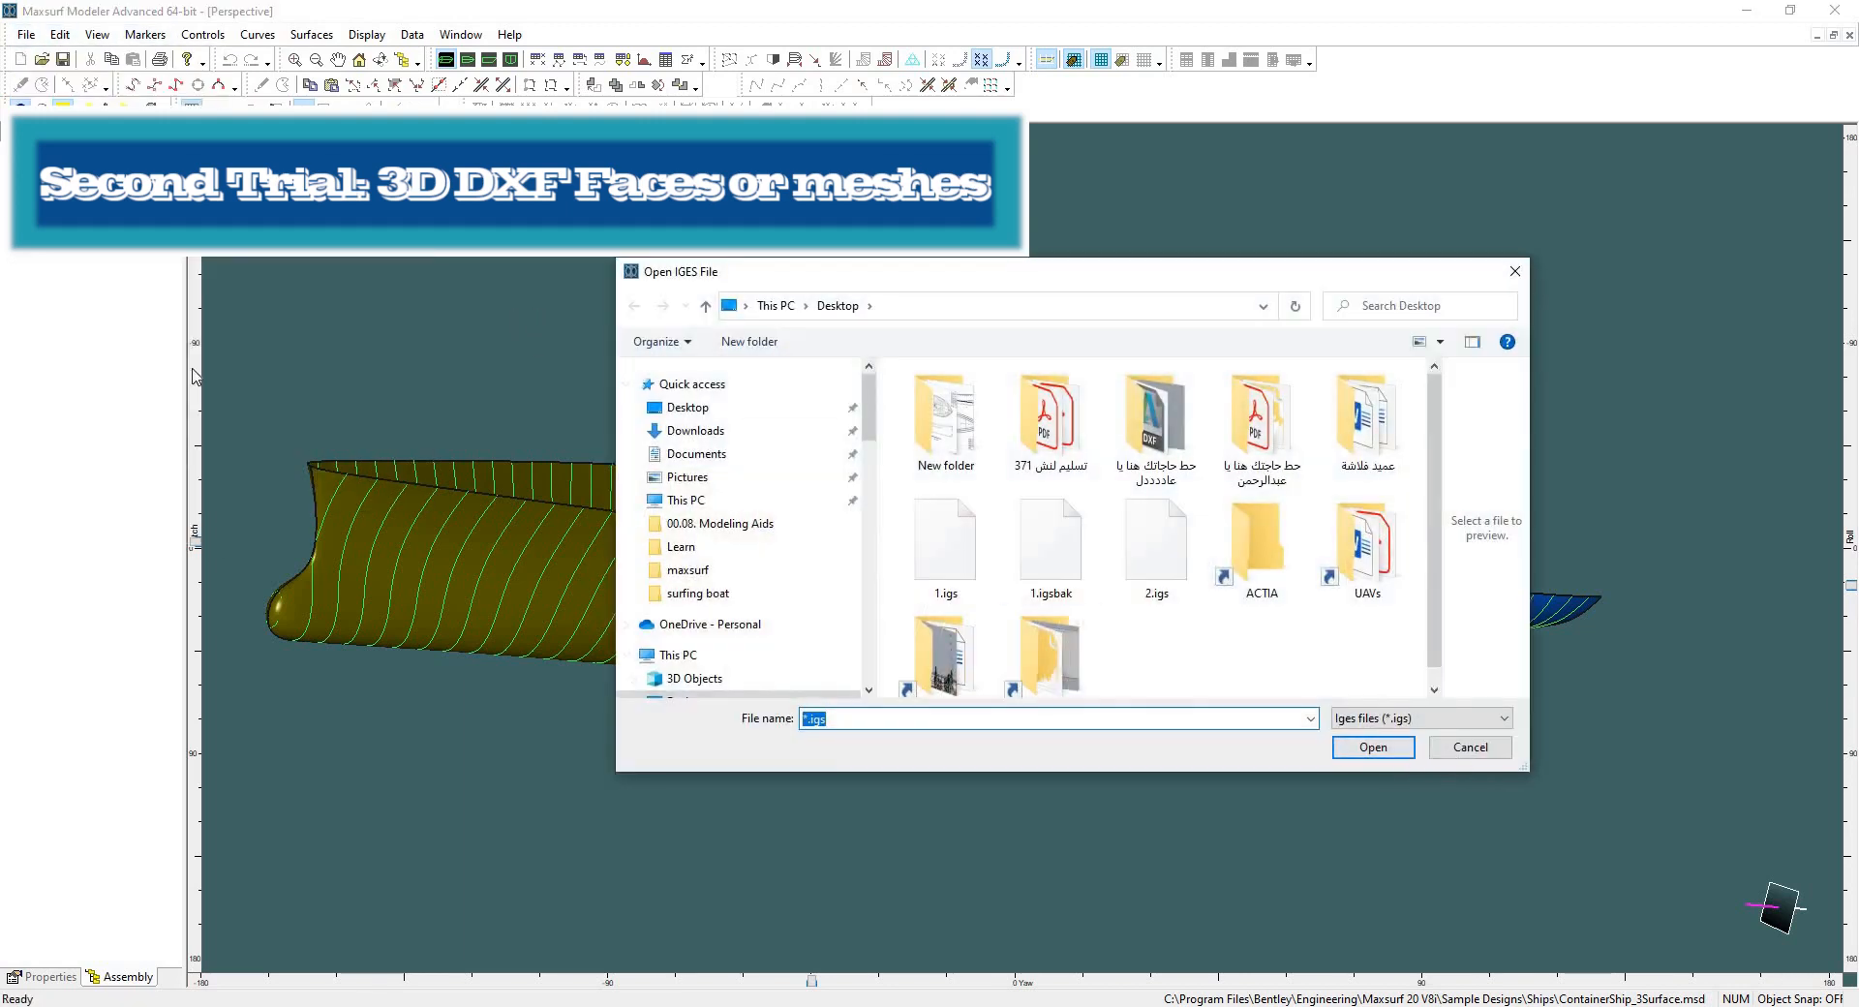
click(1470, 746)
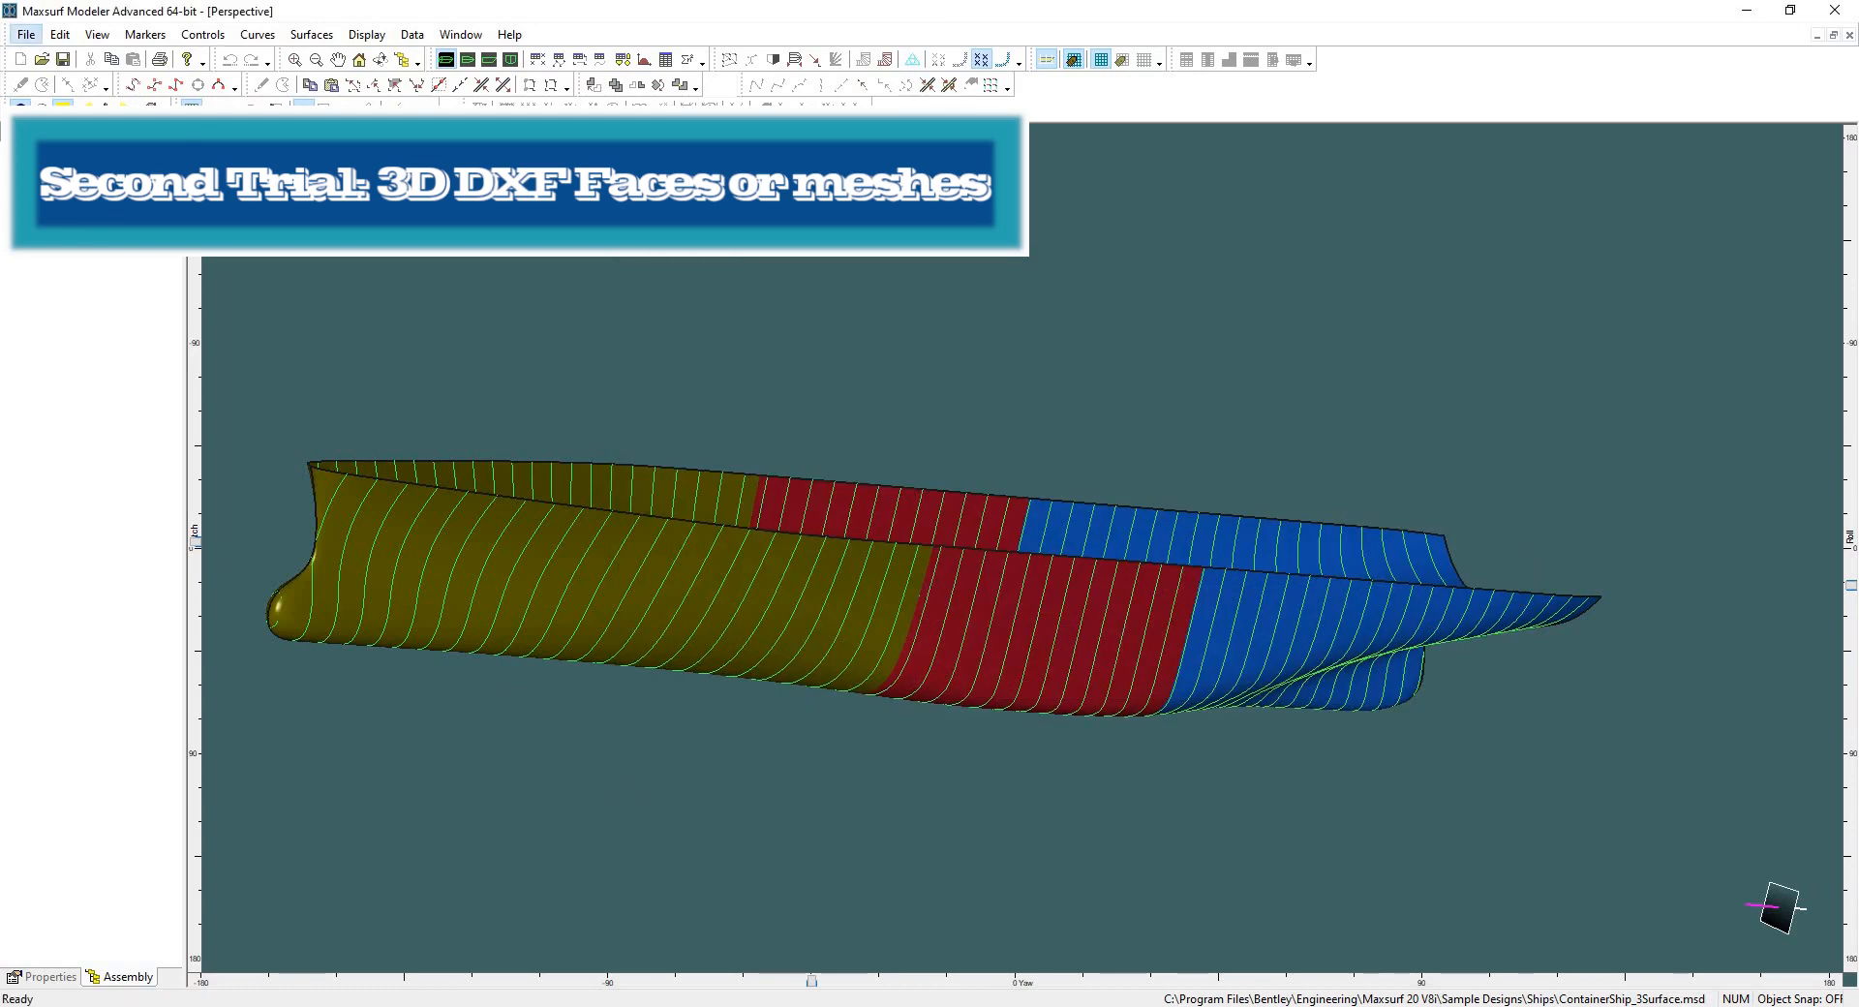
Start a data export and set the format to 3D DXF with the 3D Faces geometry type.
click(26, 33)
mouse_move(64, 260)
click(291, 266)
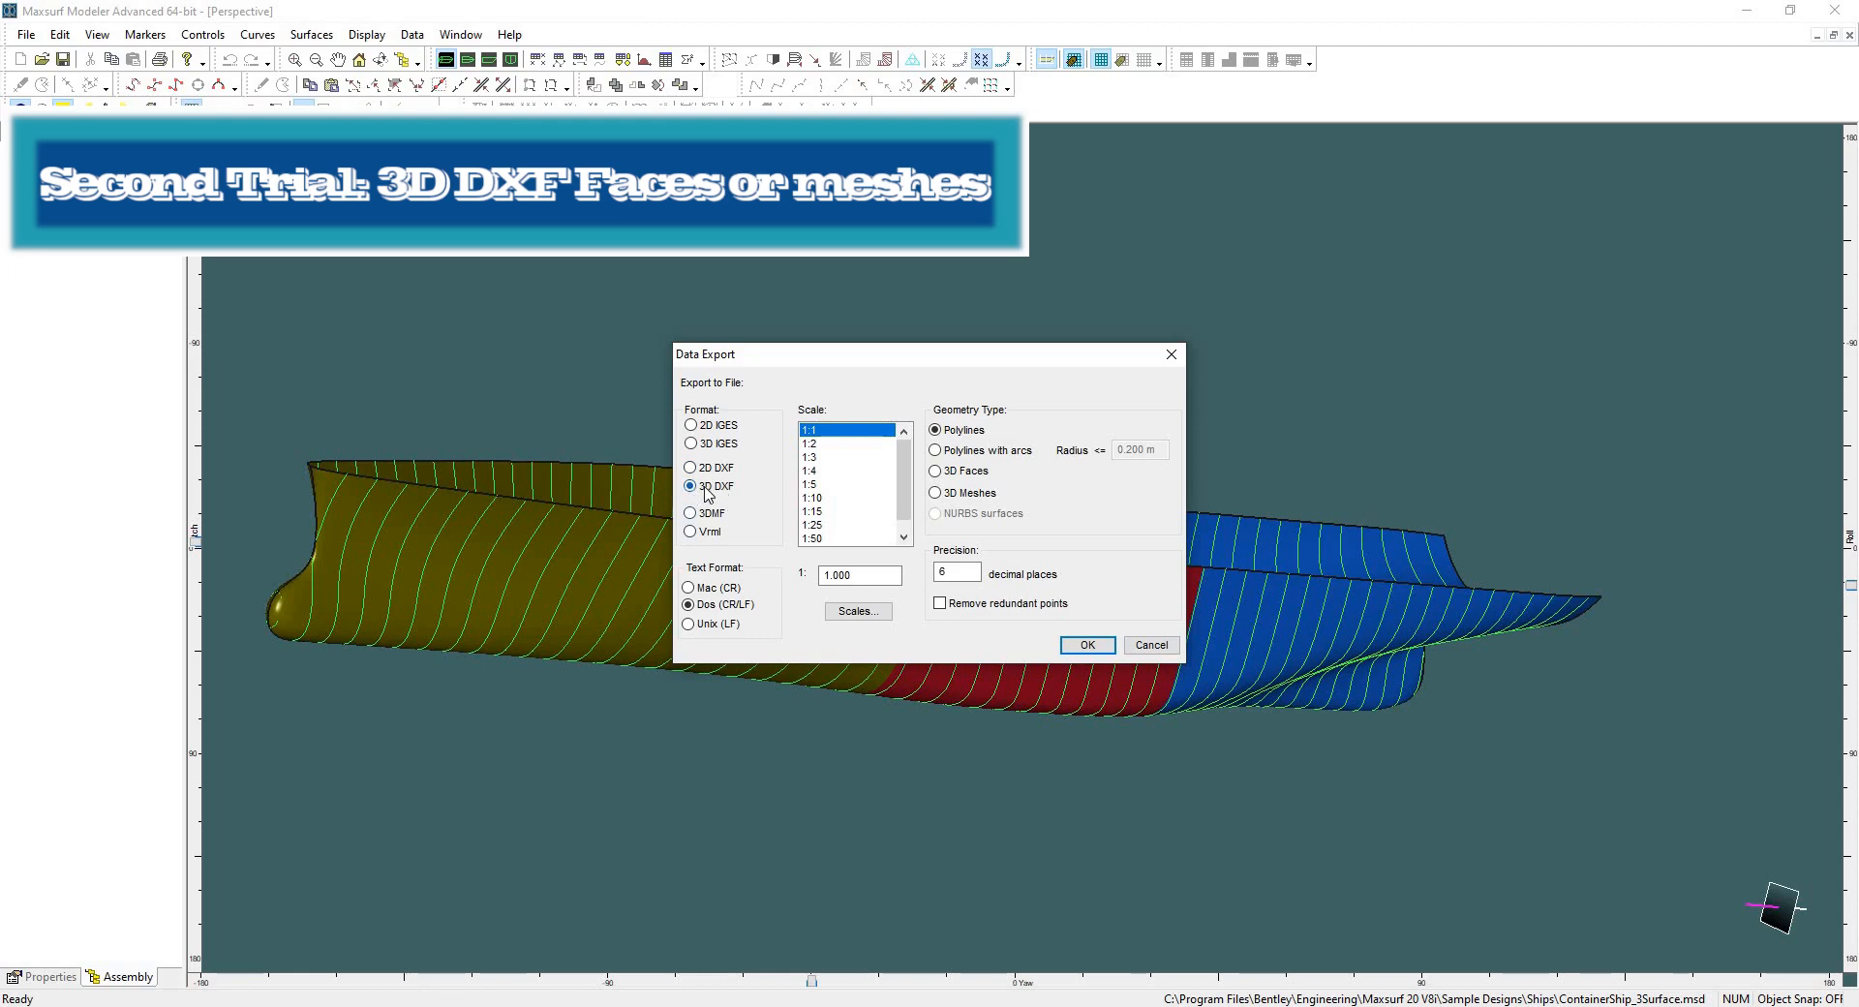
click(950, 474)
click(987, 496)
click(950, 471)
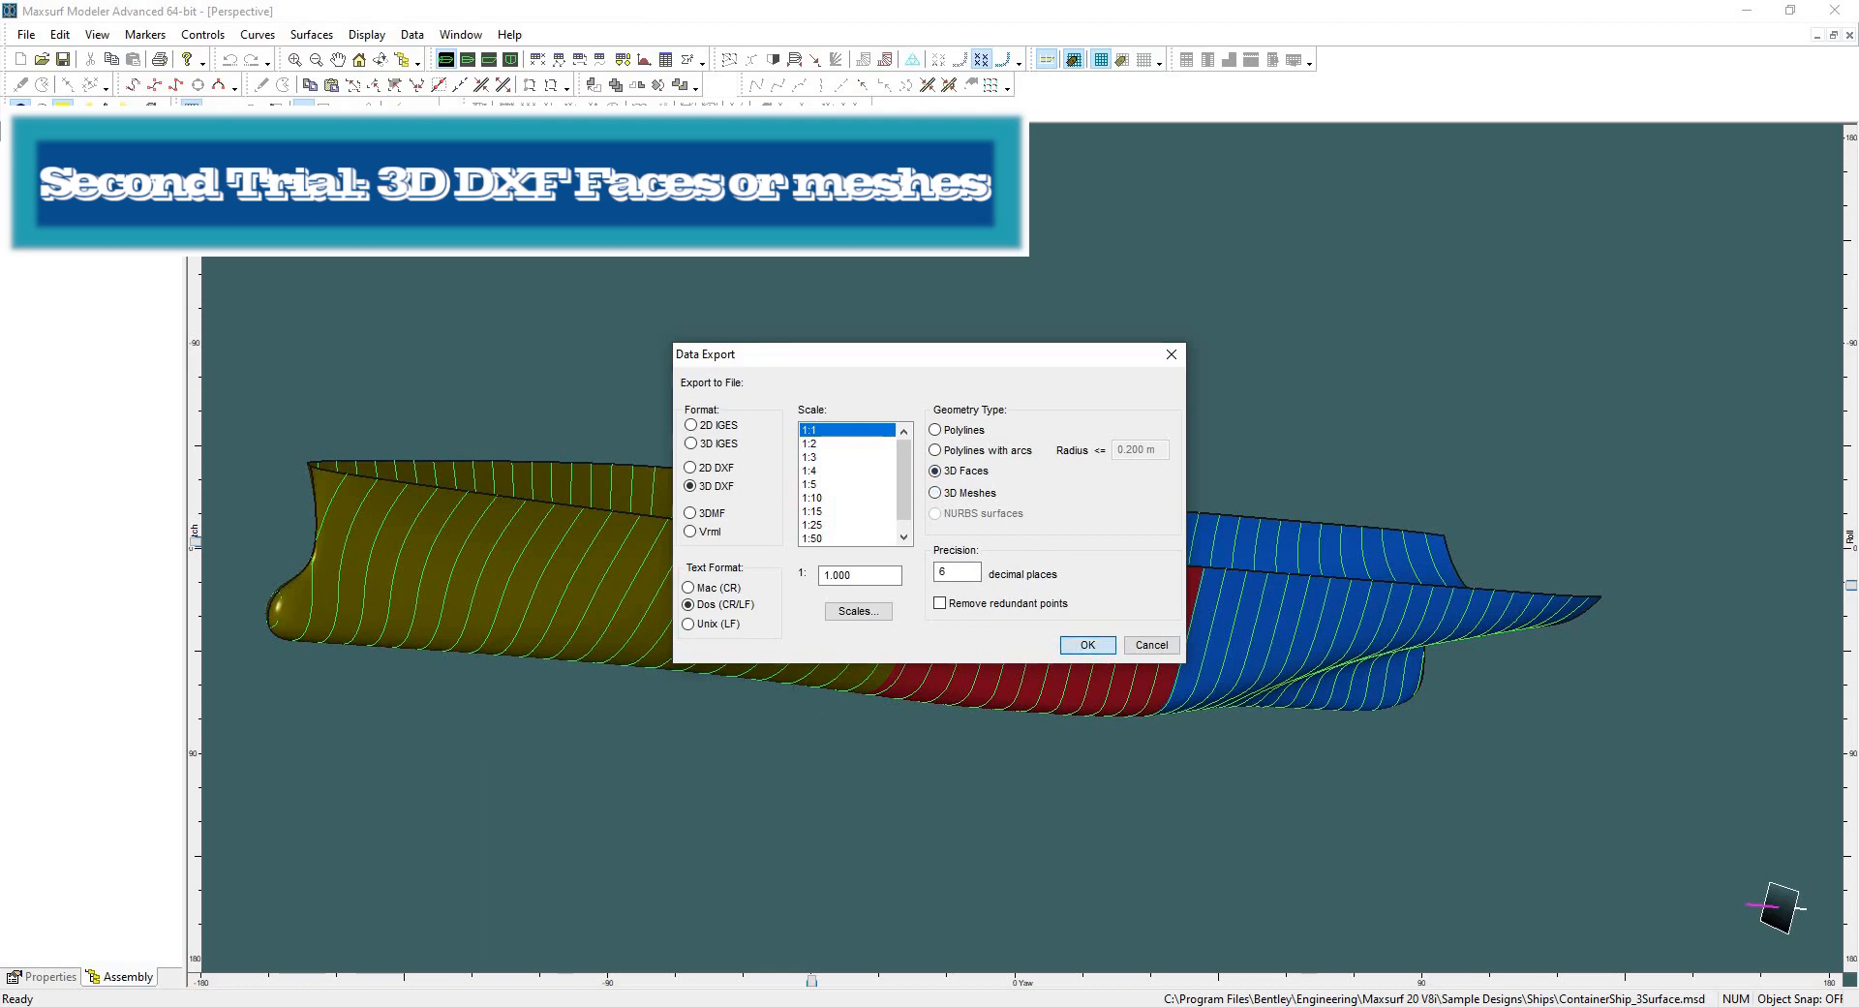
key(Return)
Save the export to the Desktop as second trial faces.
drag(765, 679, 789, 678)
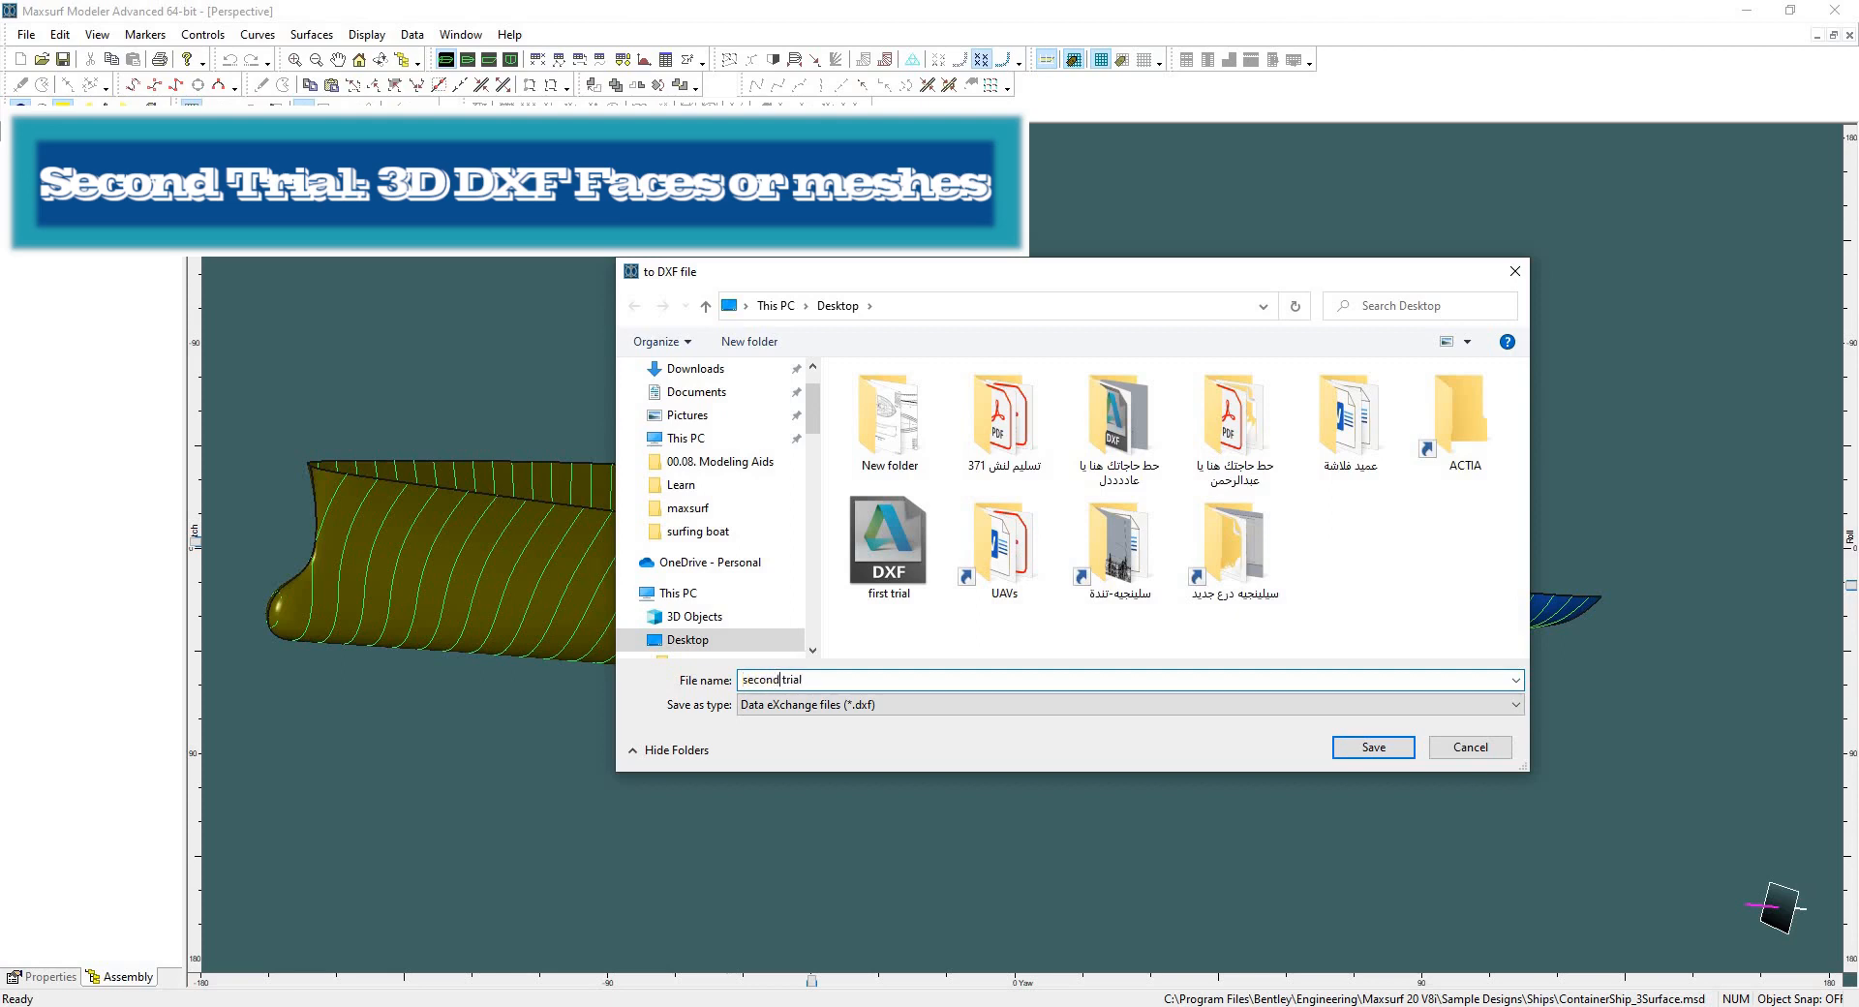
text(second trial)
key(BackSpace)
key(BackSpace)
key(BackSpace)
click(1377, 747)
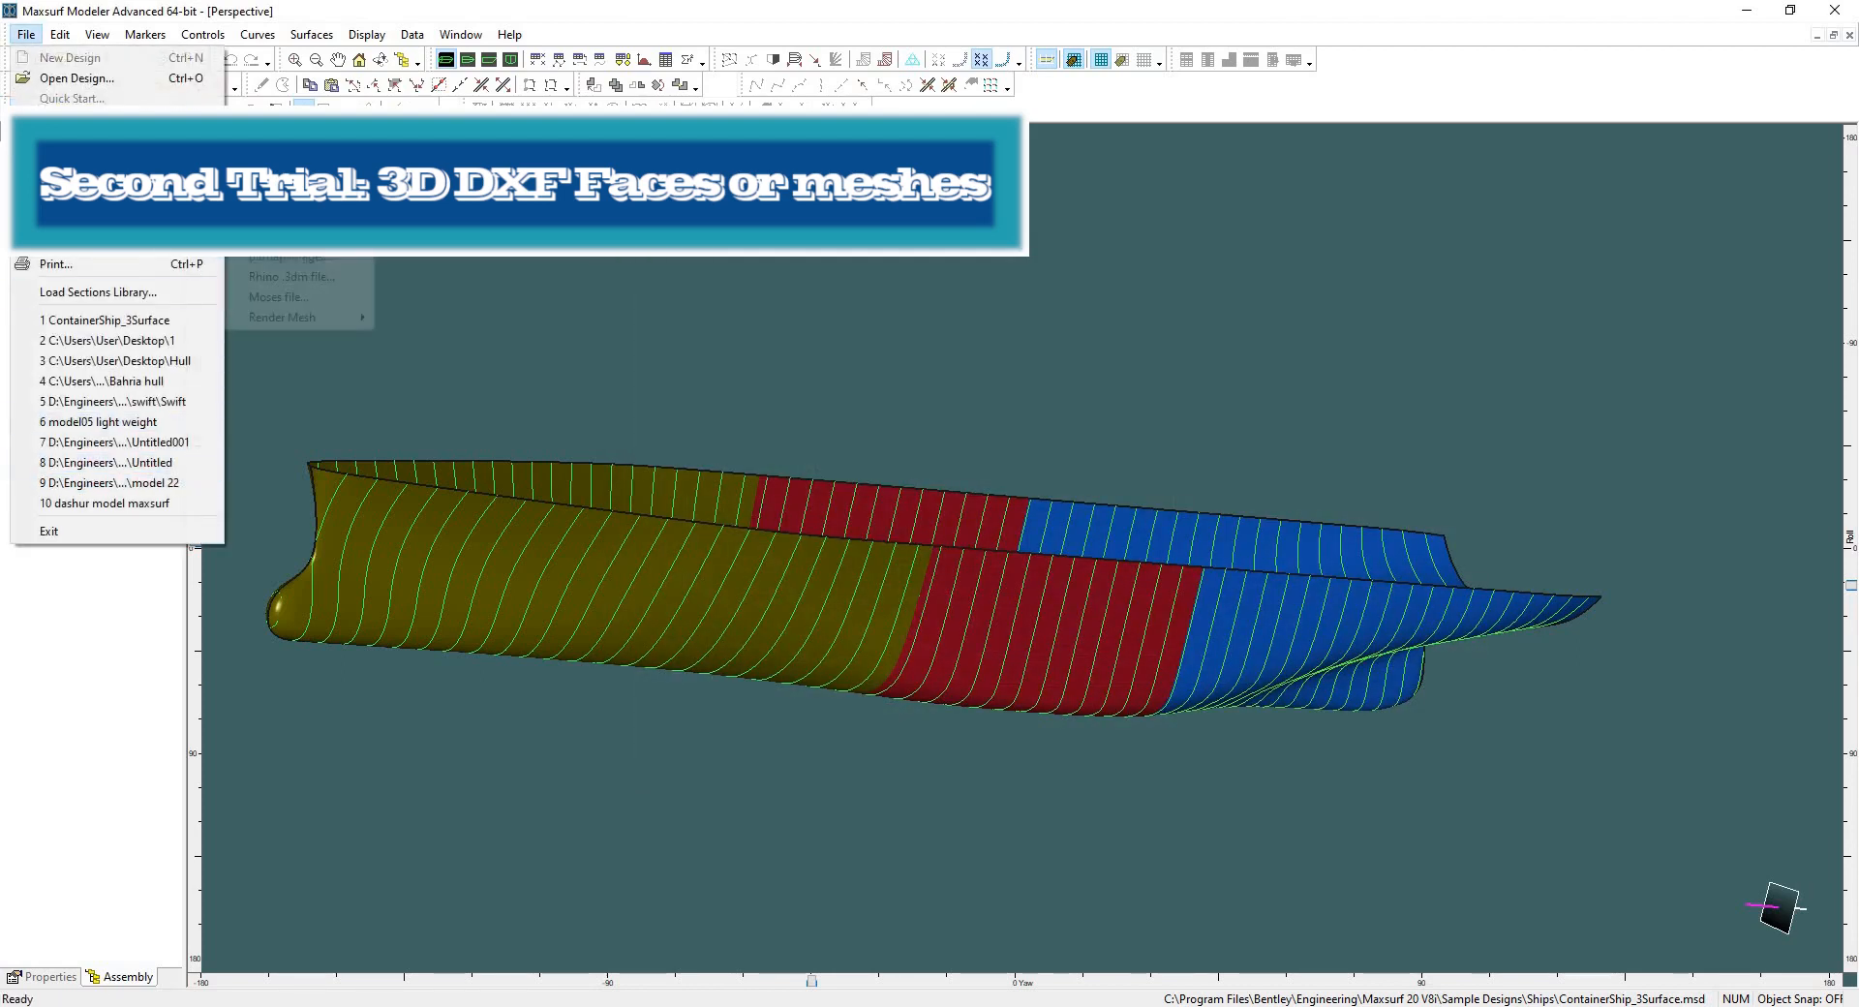
Export the design again as 3D DXF with 3D Meshes geometry, saving it as second trial meshes.
mouse_move(106, 215)
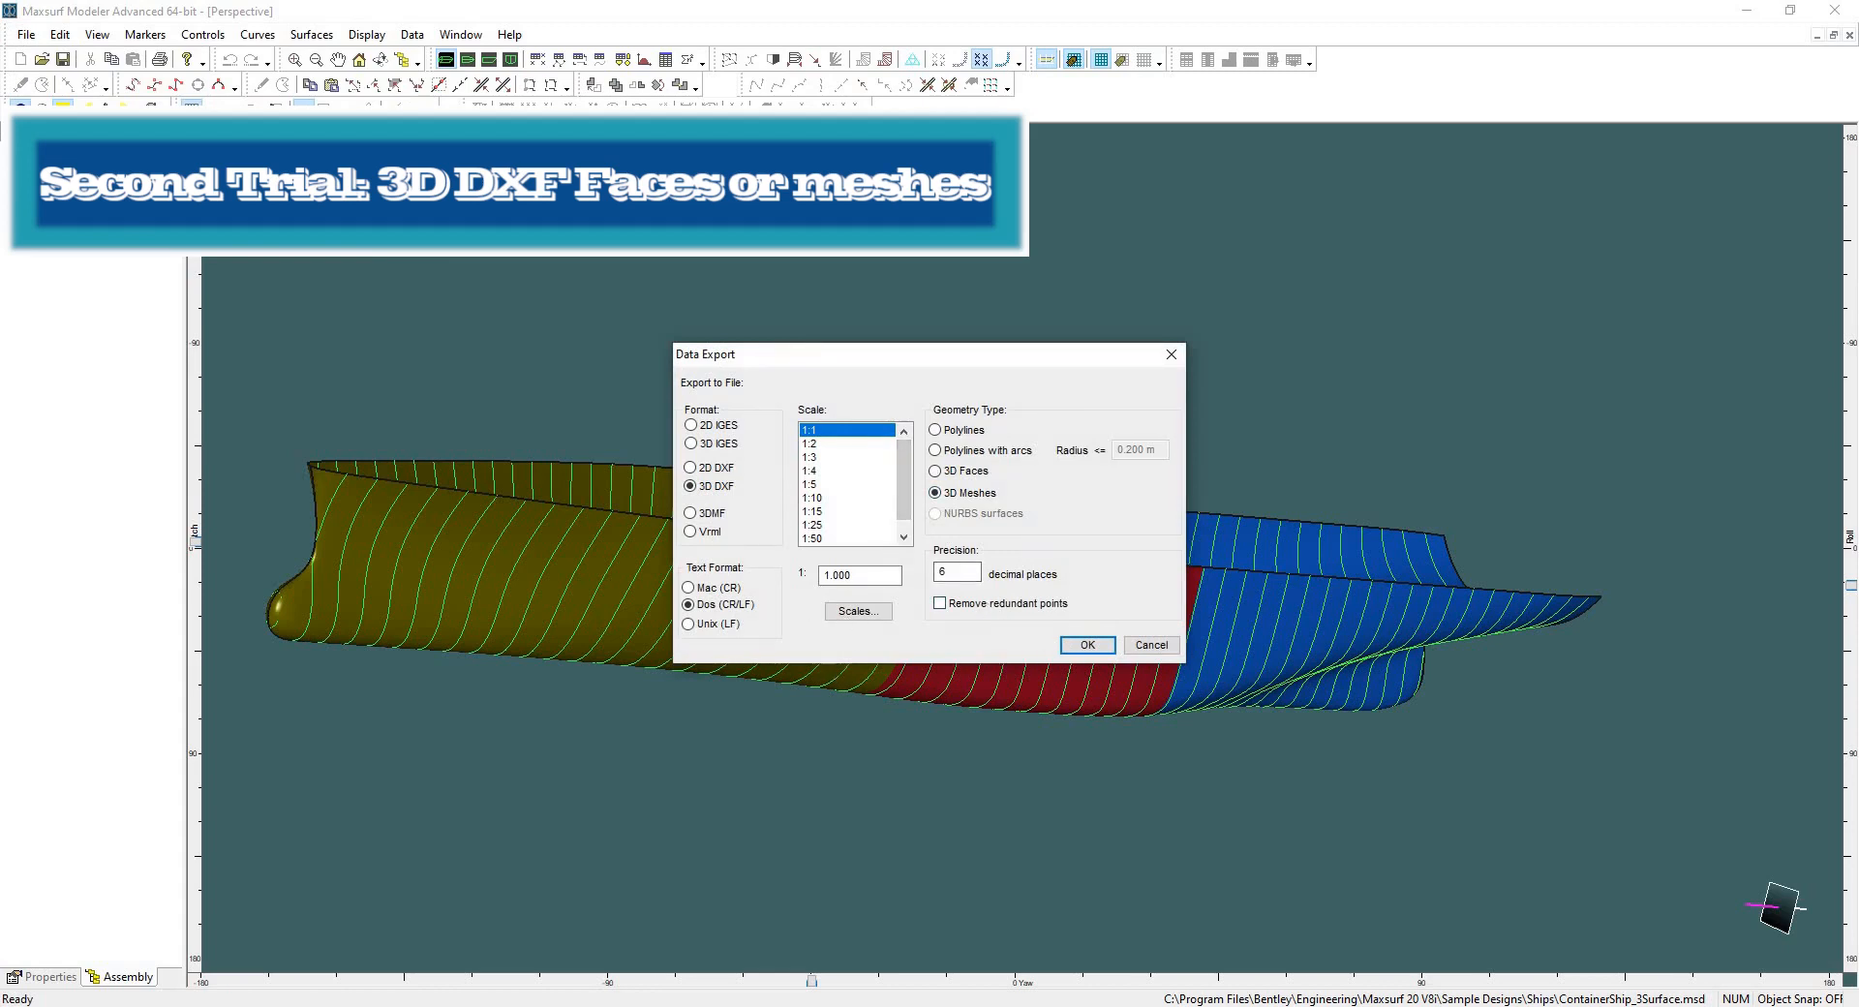
click(1087, 645)
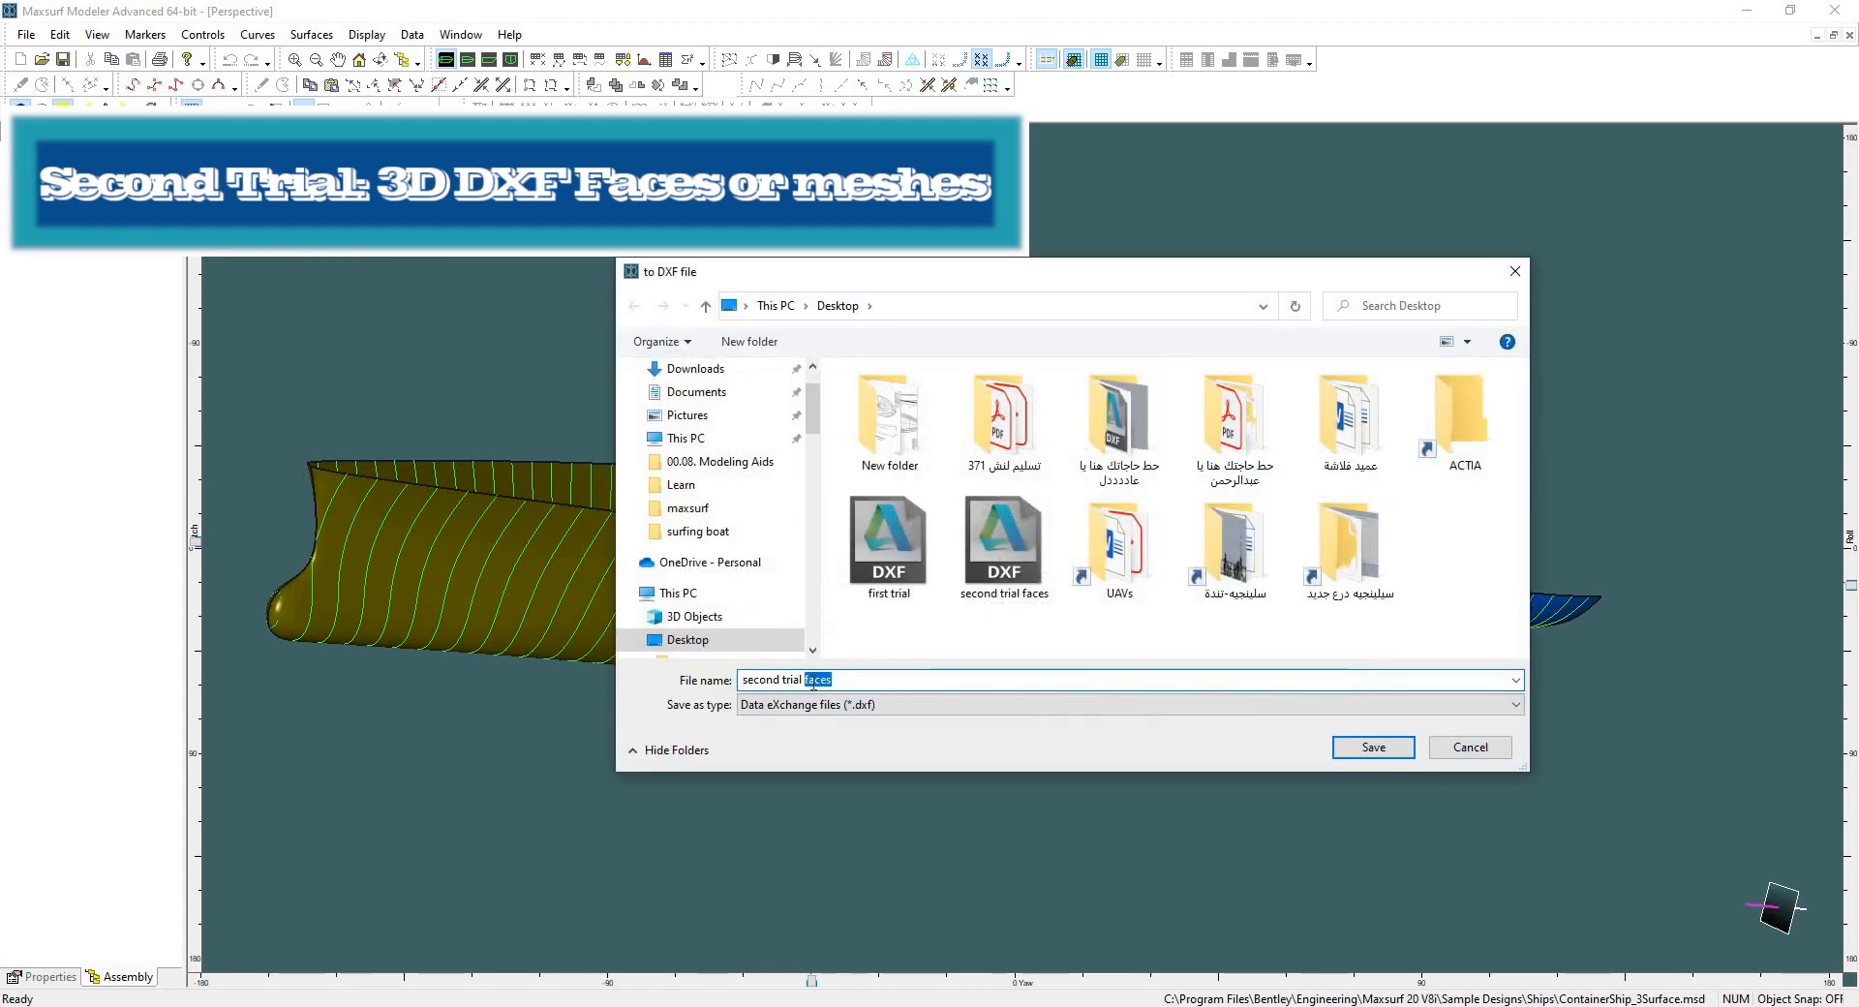
text(meshes)
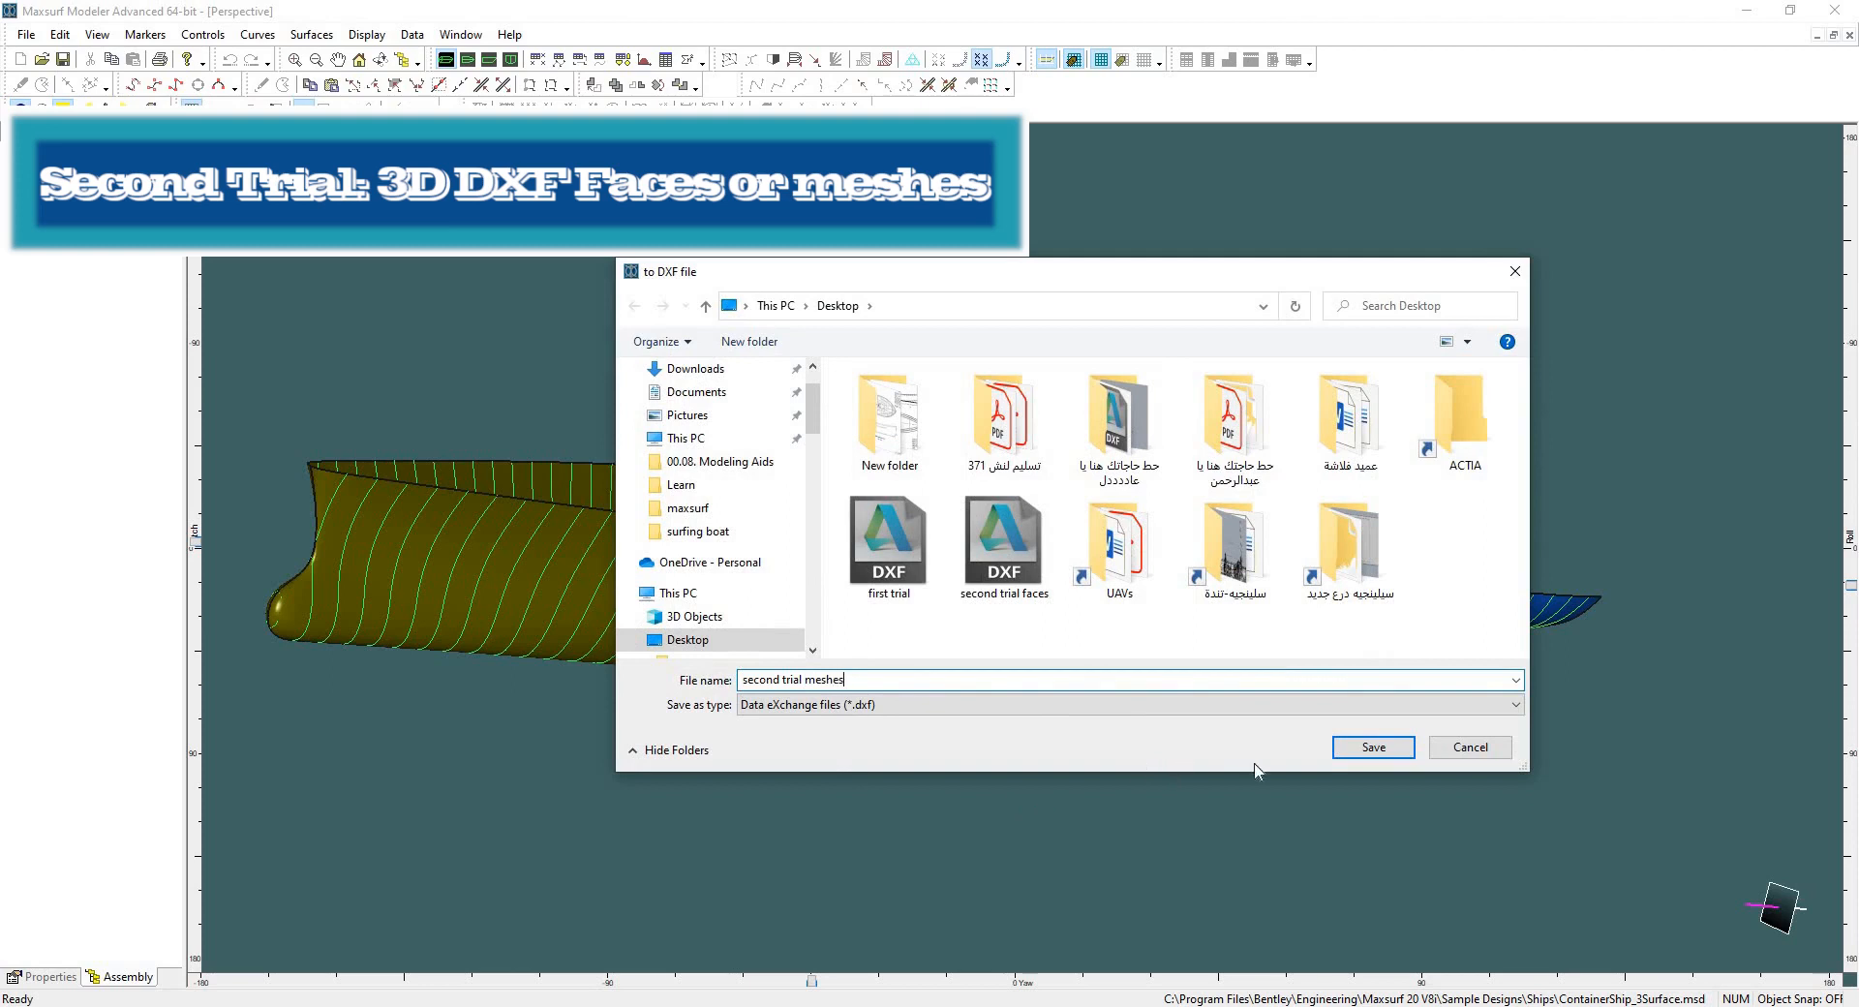
click(1351, 748)
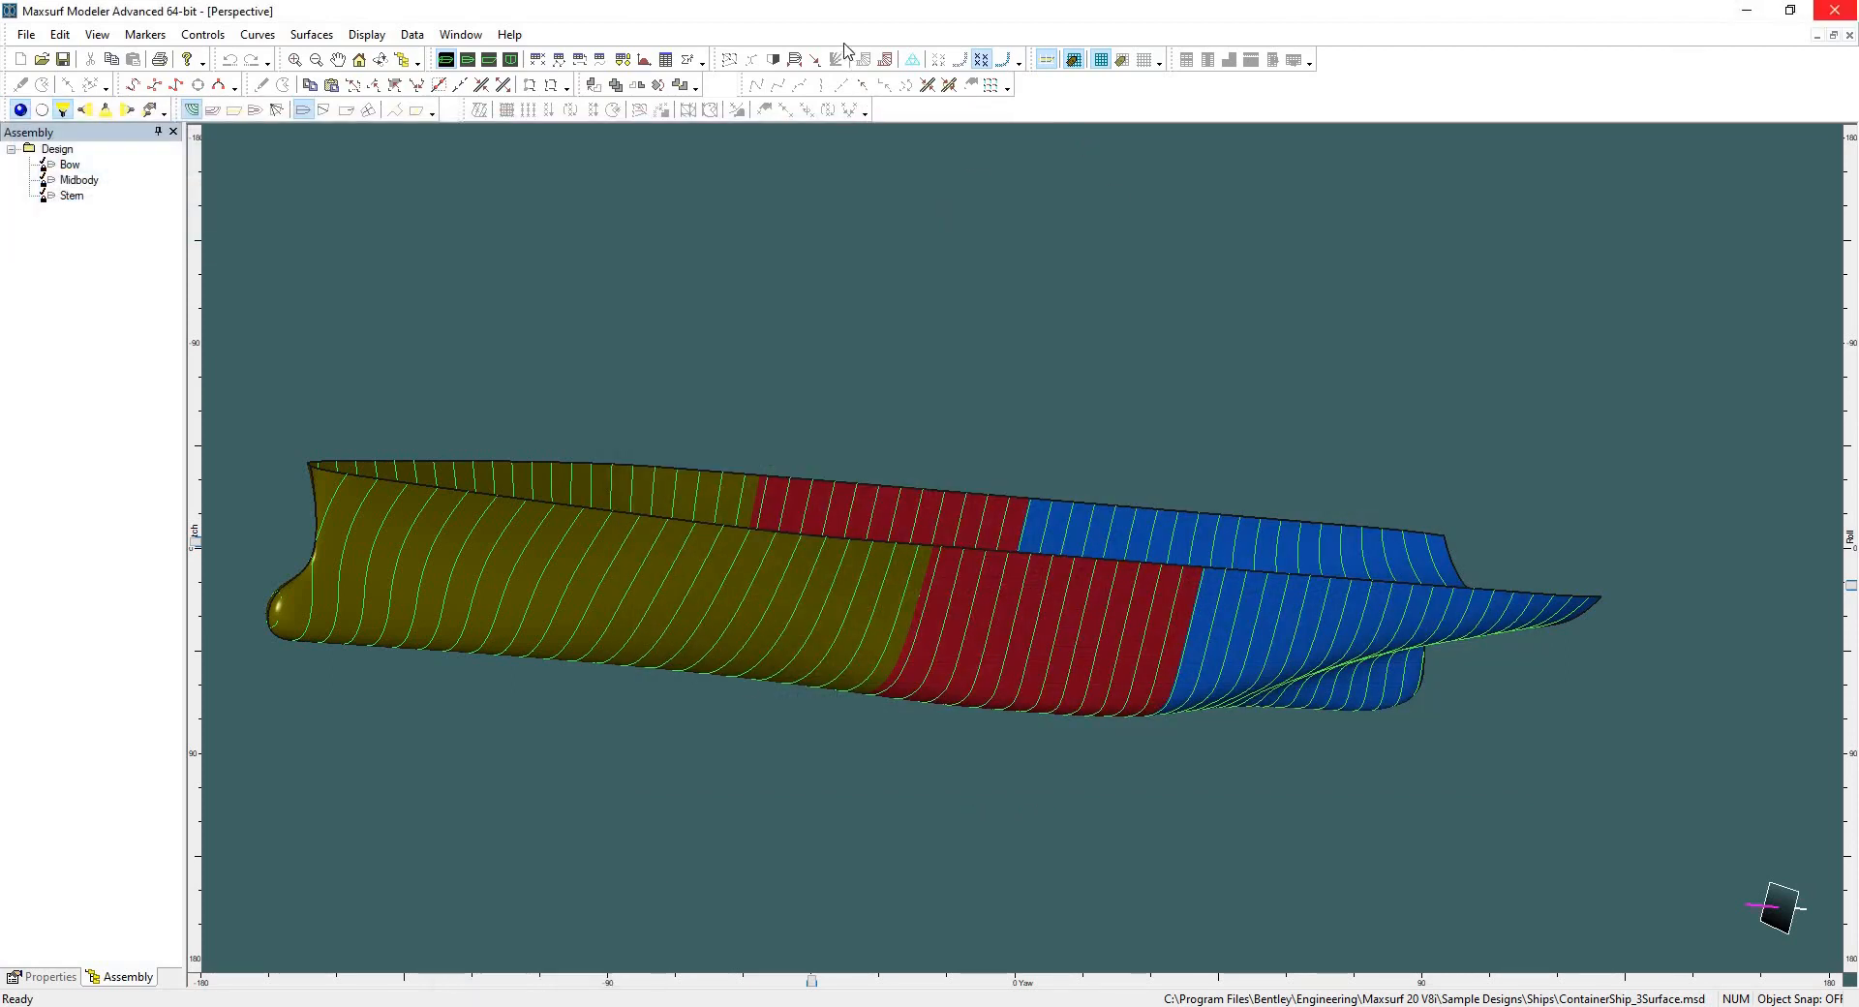
Close Maxsurf, import the second trial faces DXF into Rhino as an imported file, and maximize Rhino.
click(1747, 9)
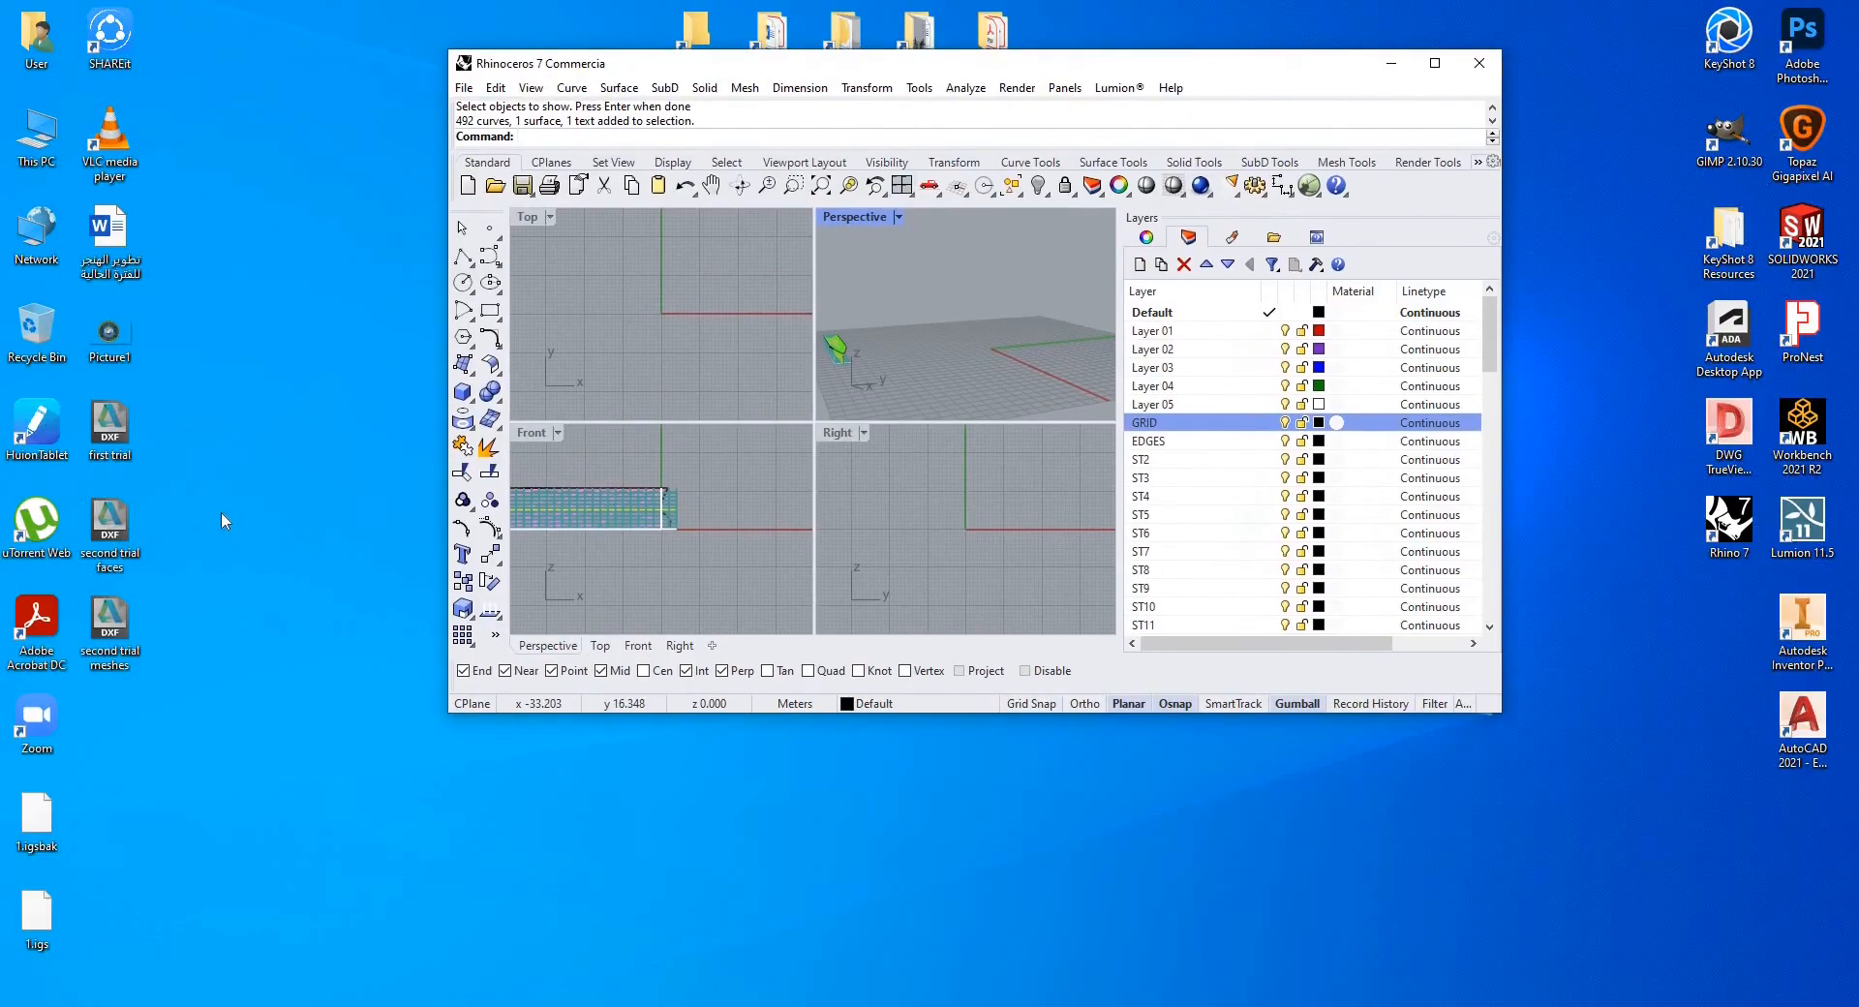
drag(123, 549, 887, 516)
key(Up)
key(Up)
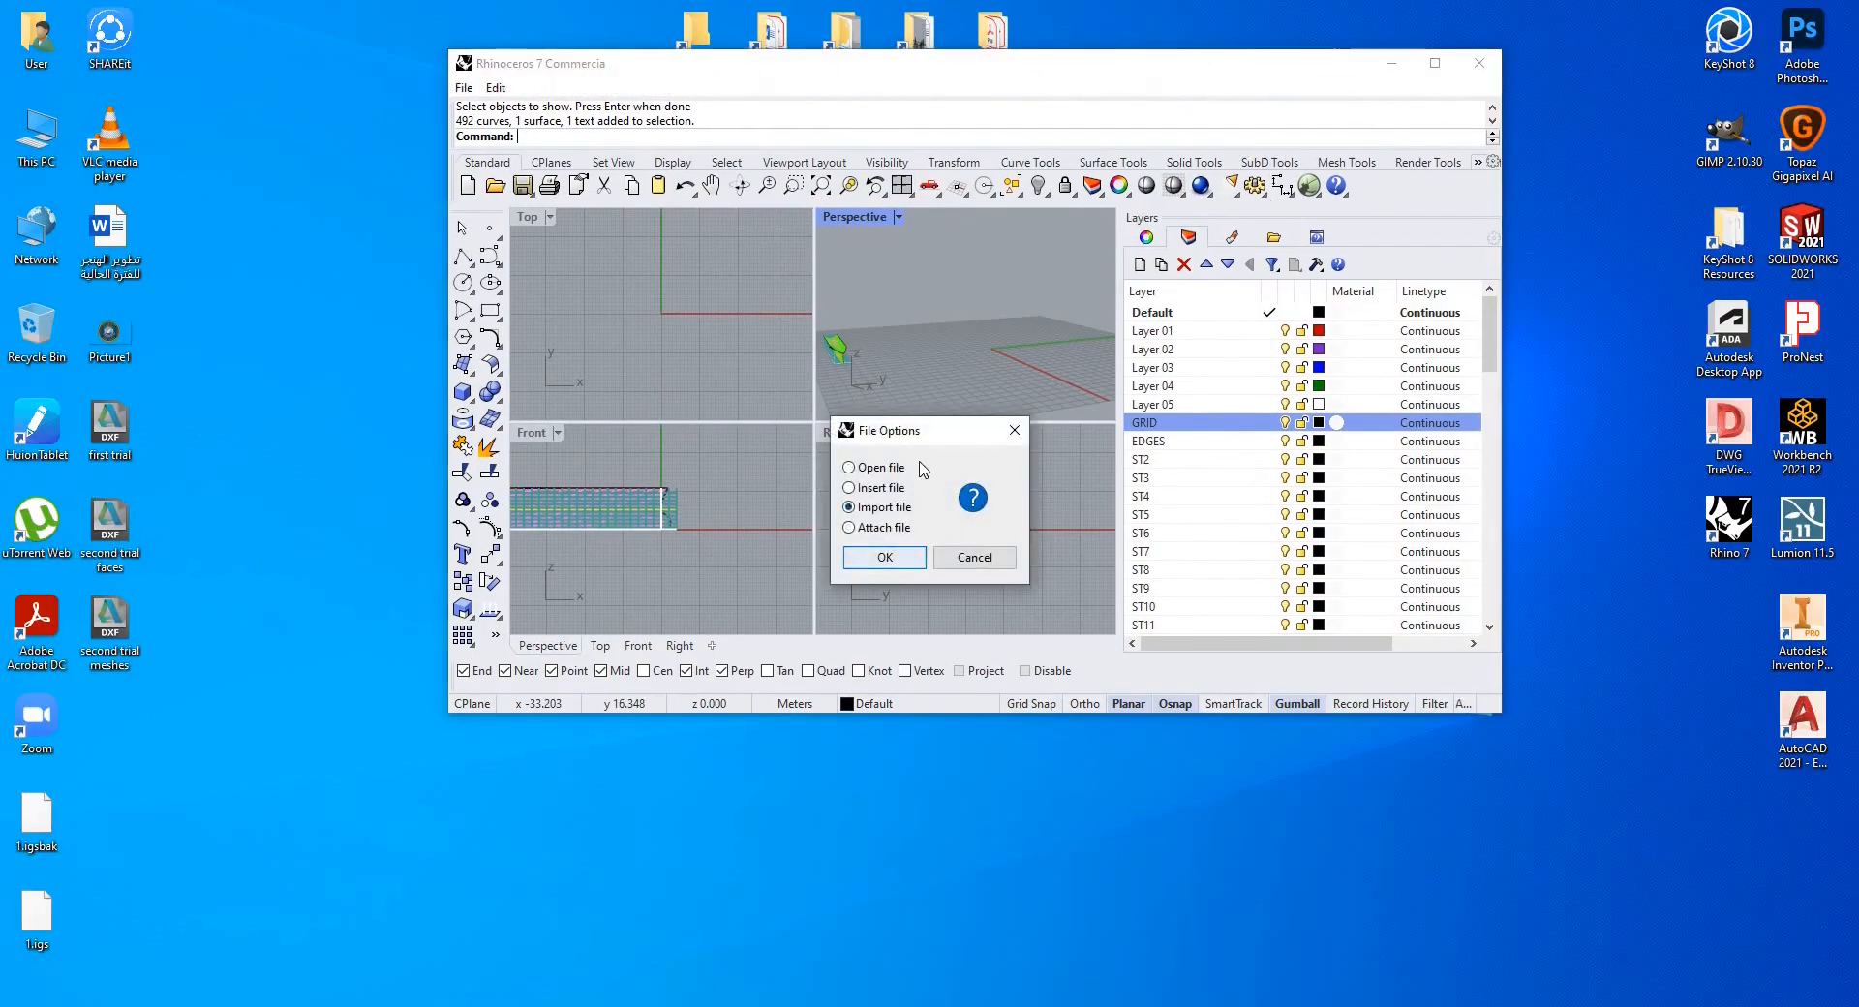
key(Return)
key(Return)
click(1435, 65)
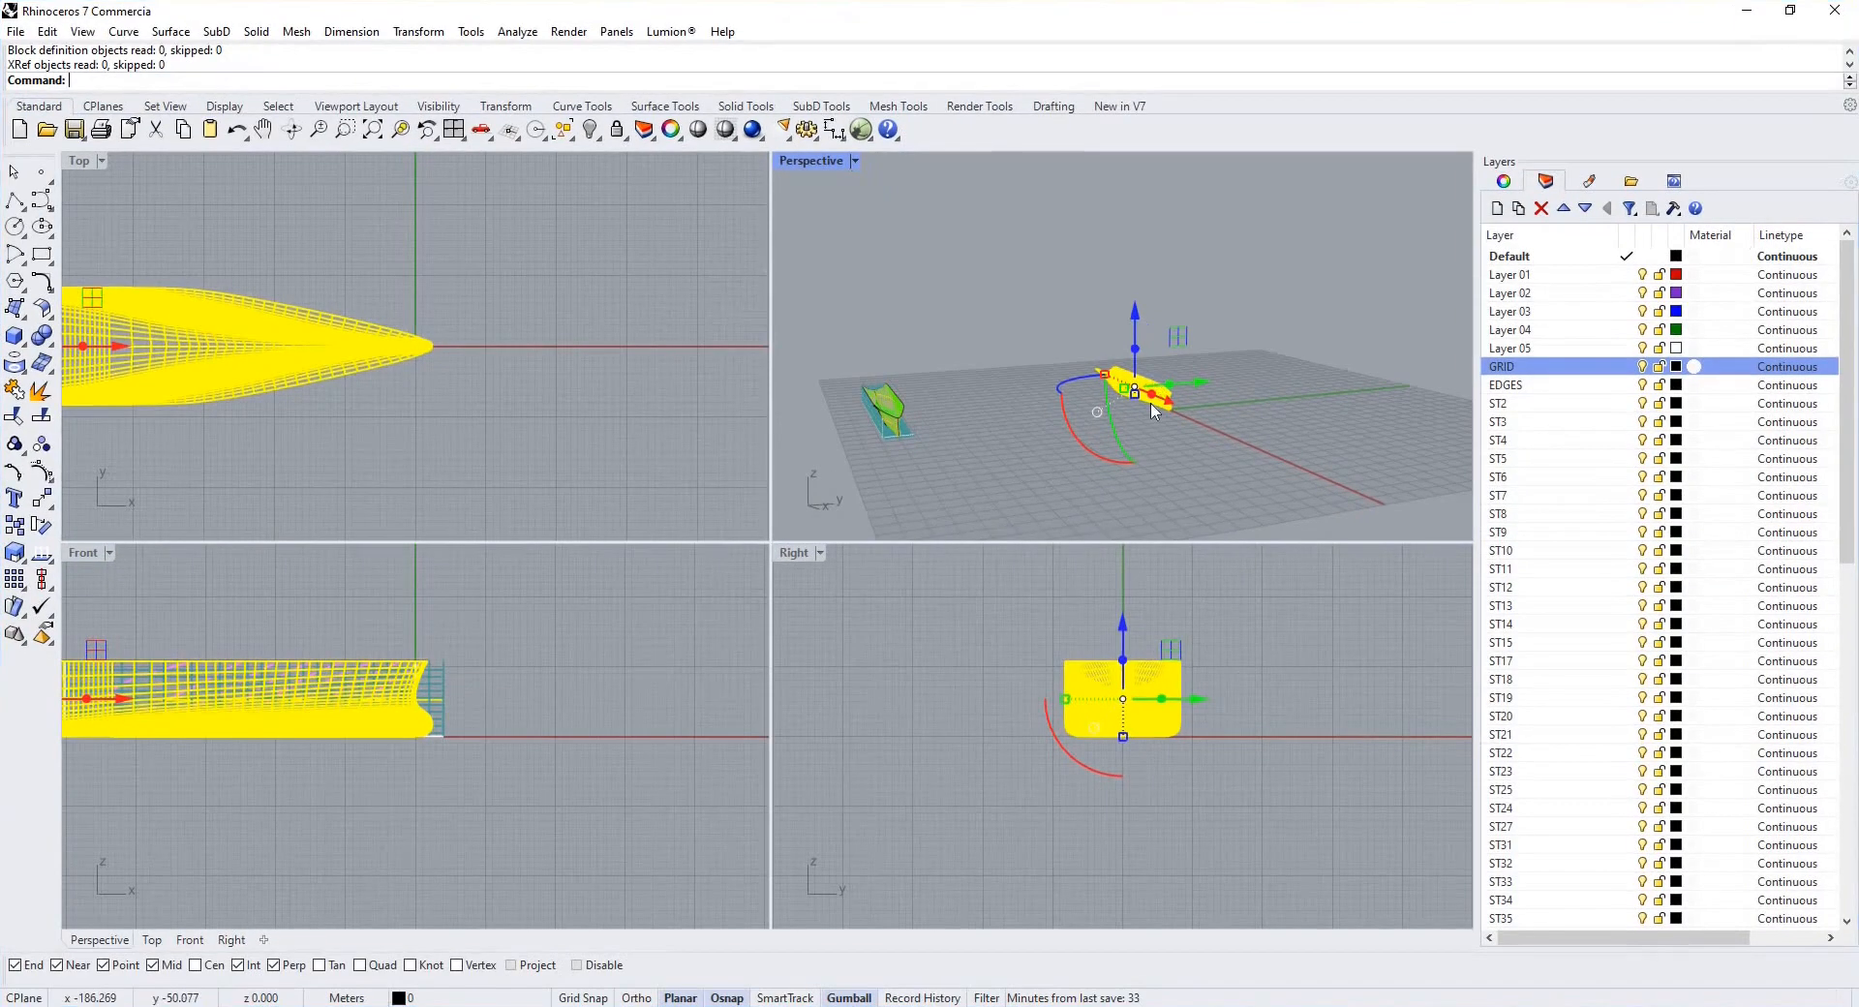
Zoom, orbit and select the imported hull mesh to examine it.
click(1174, 418)
scroll(1173, 418, up, 12)
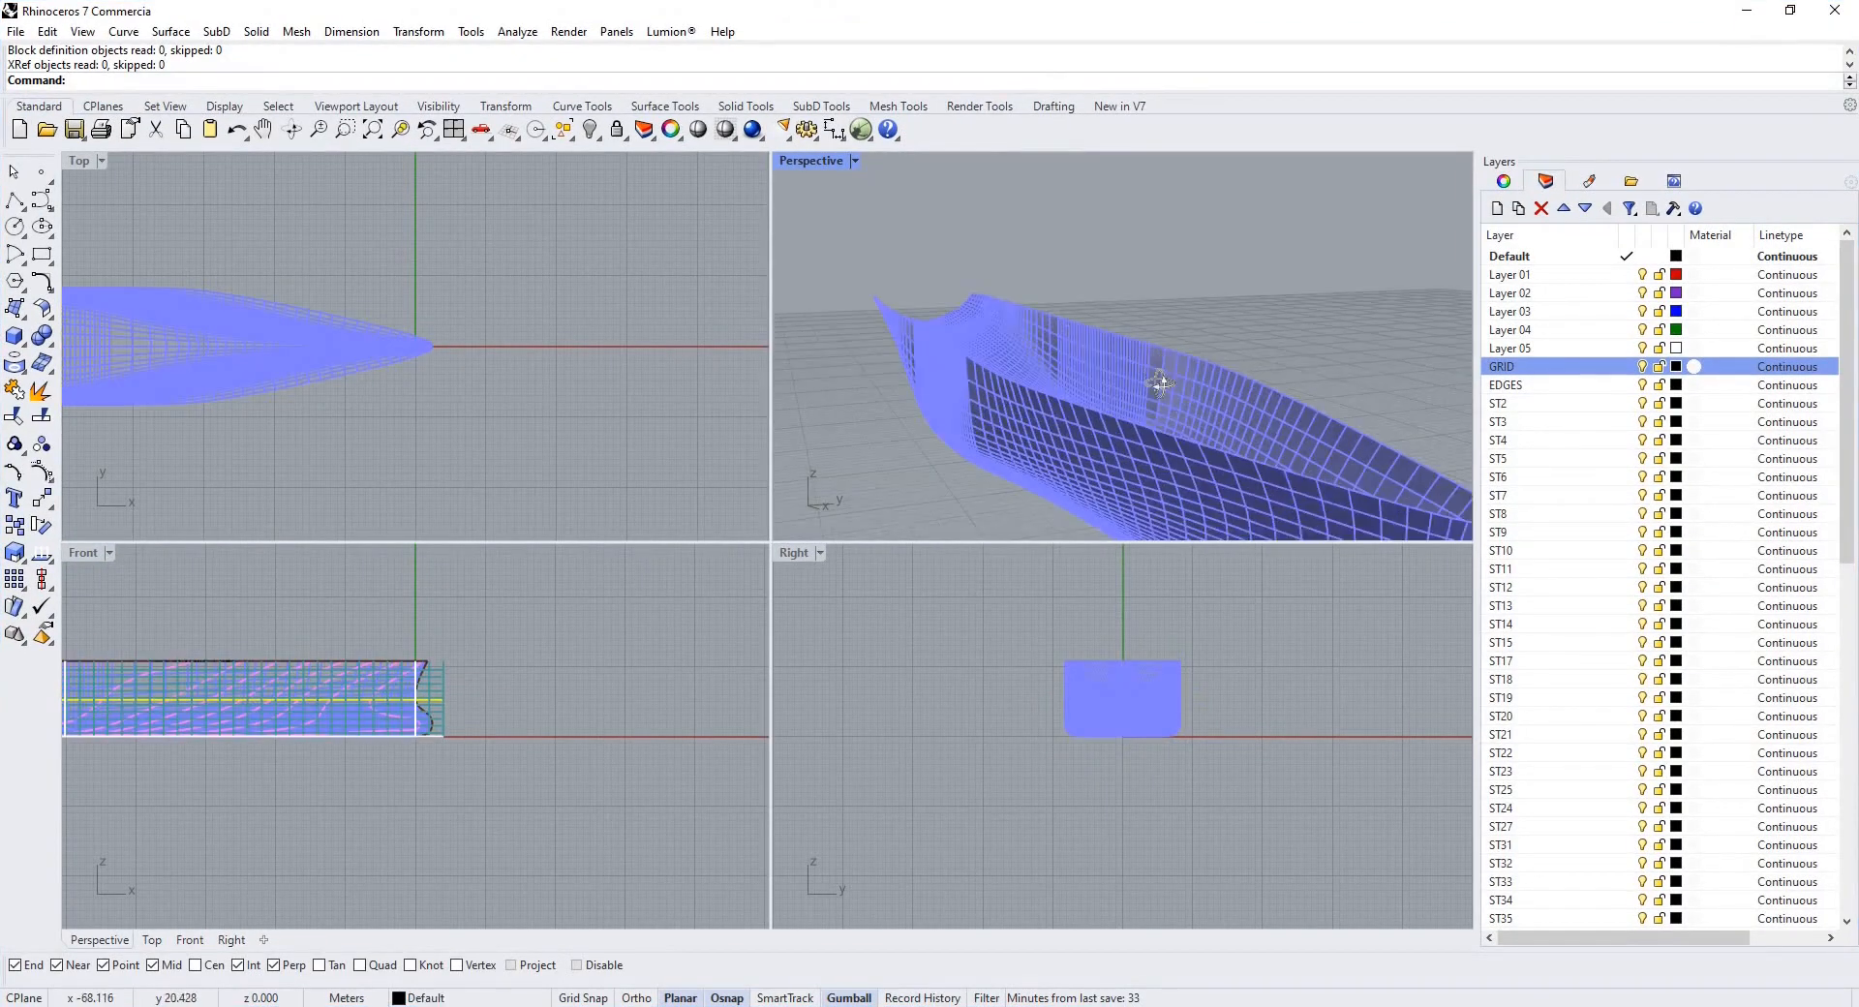
right_drag(1158, 378, 912, 422)
click(1087, 379)
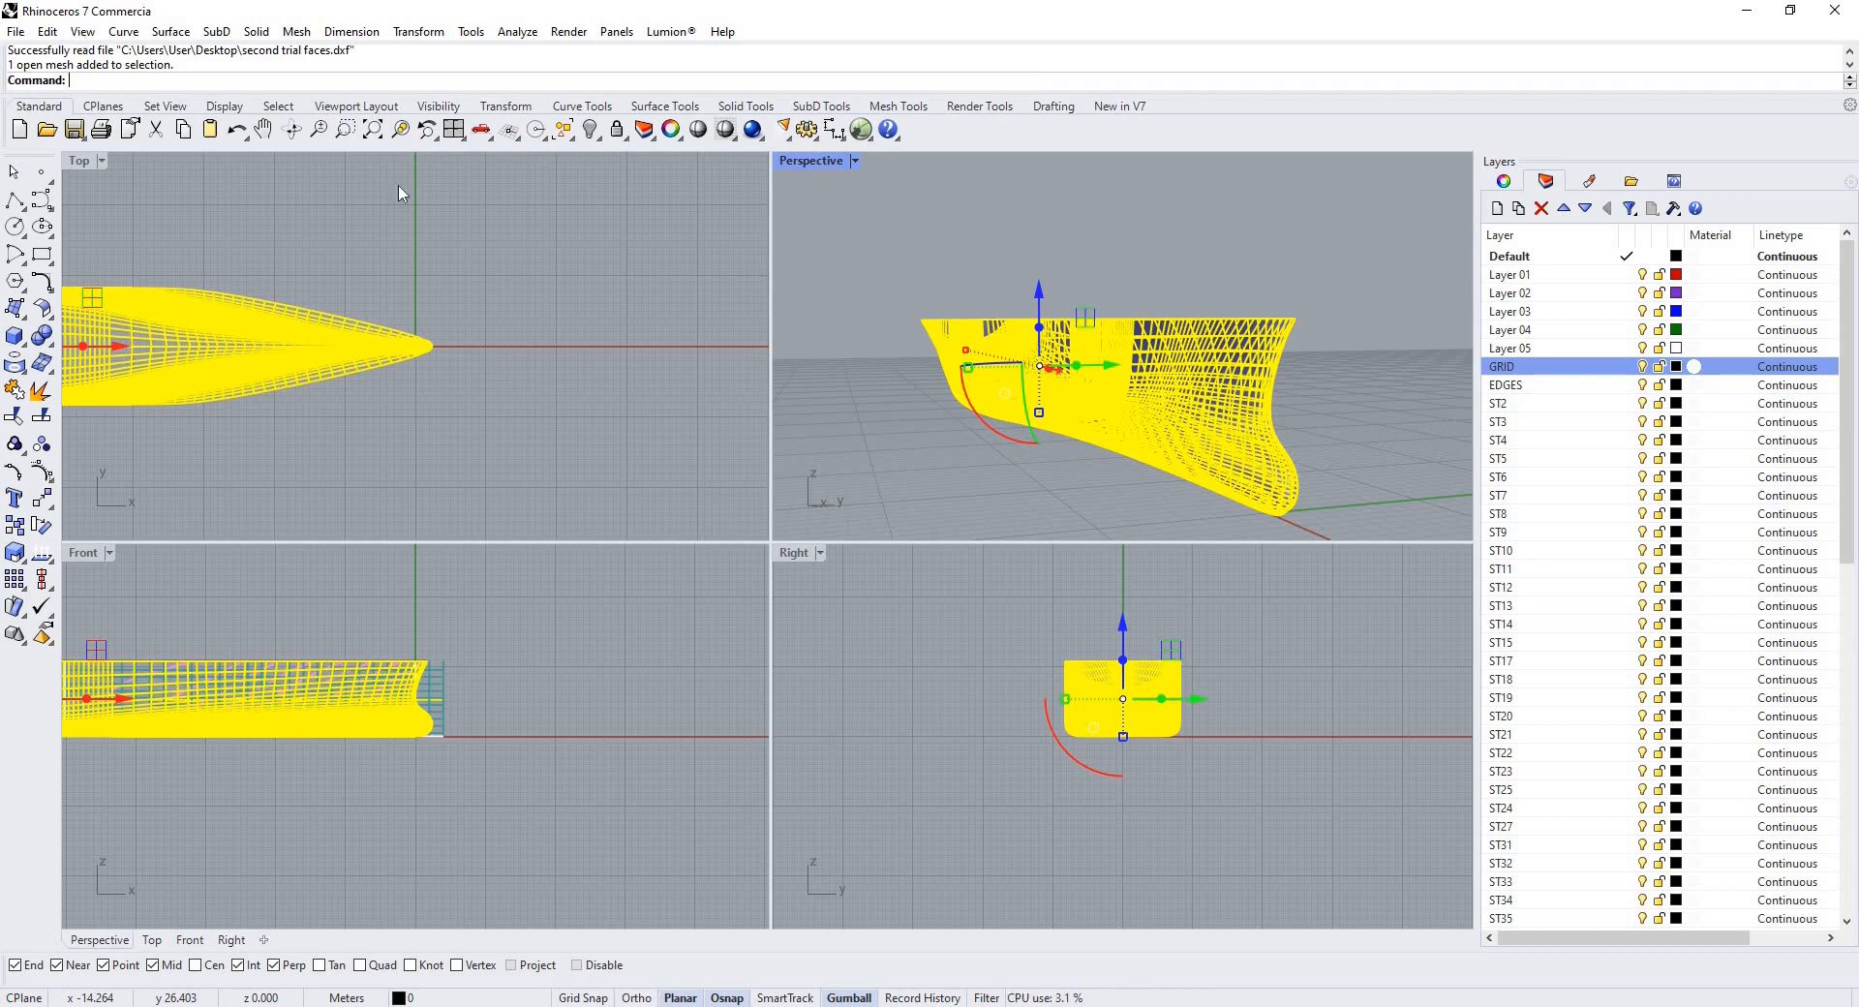
key(Escape)
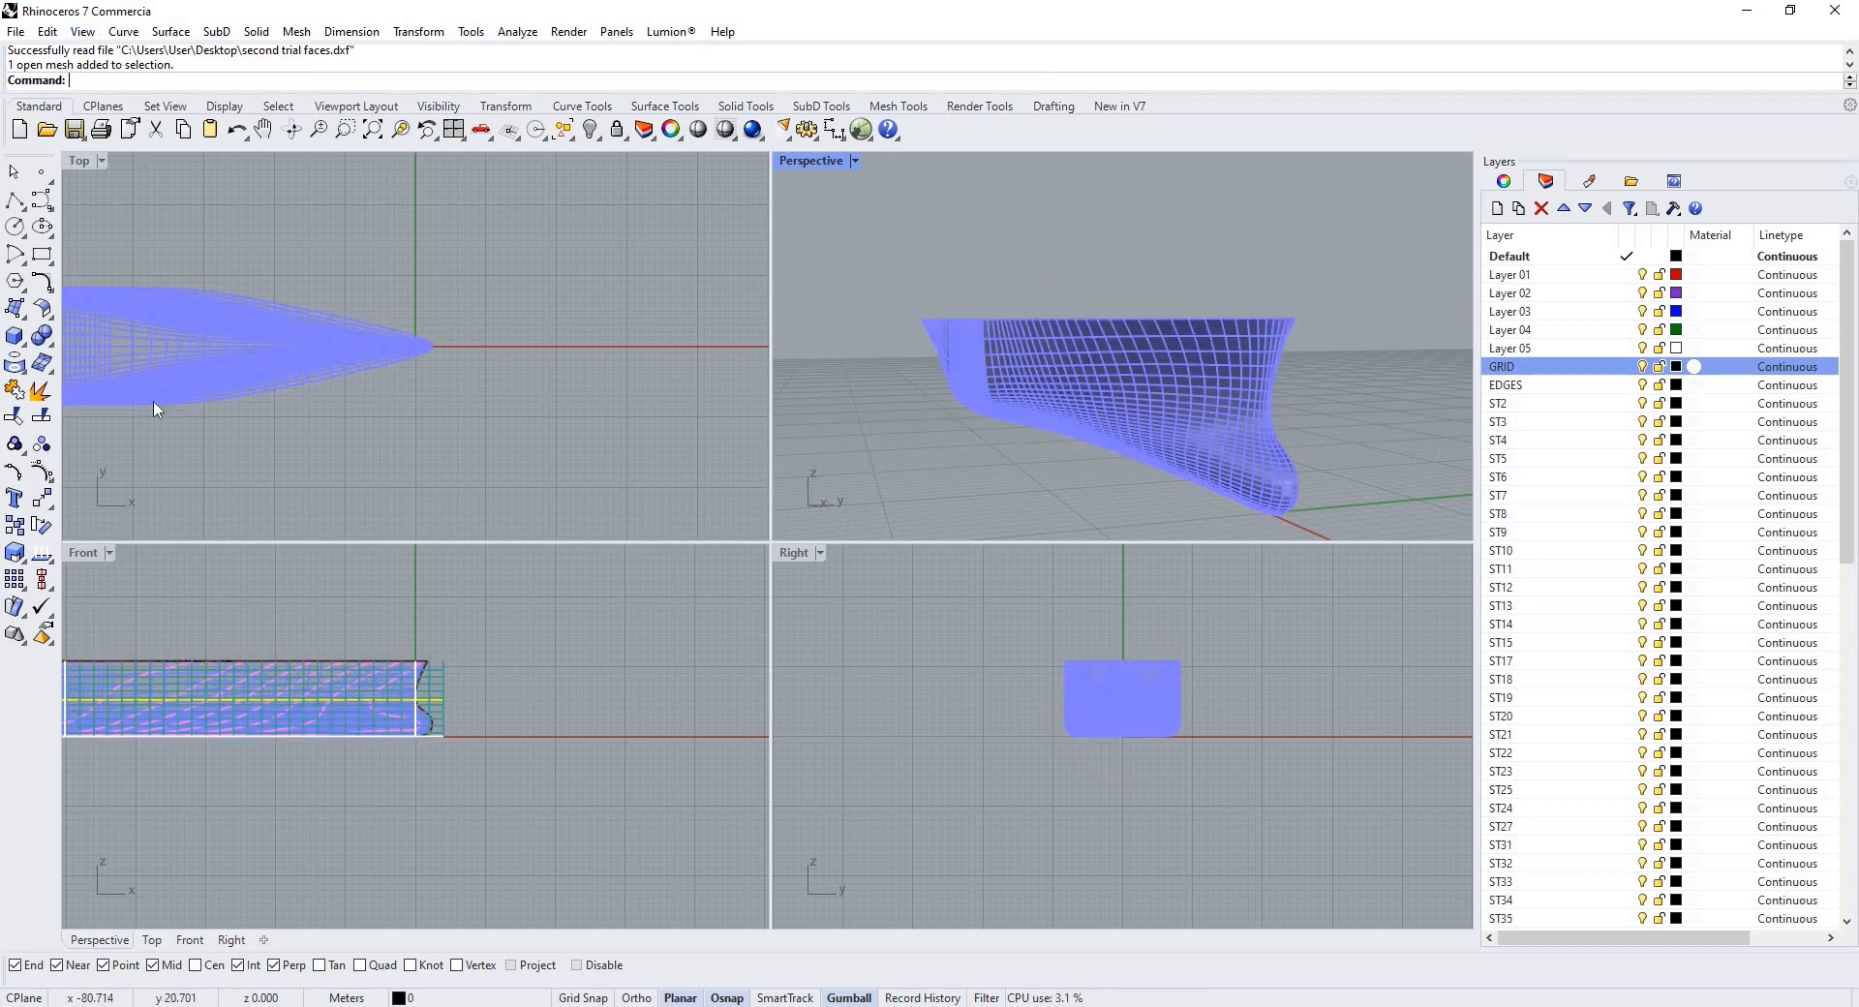
Select the imported hull mesh and explode it into individual meshes, confirming the large-mesh warning.
right_drag(1070, 407, 1176, 383)
click(1142, 373)
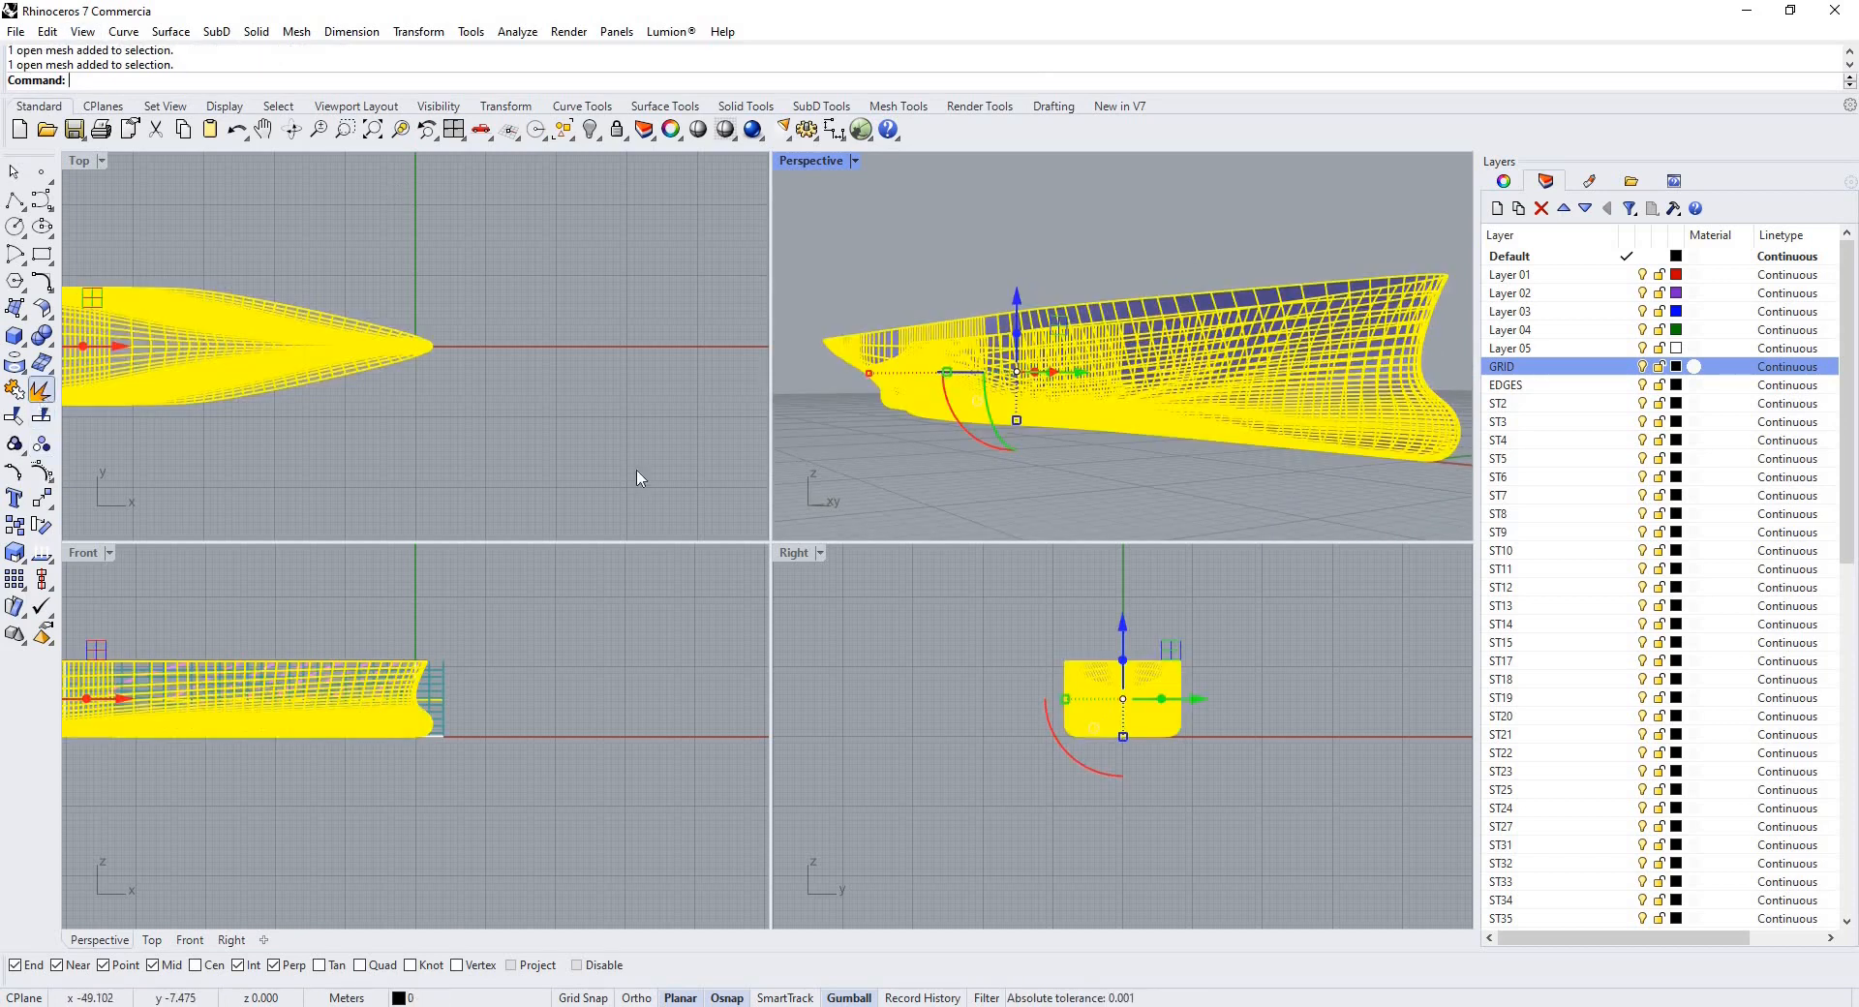
click(41, 390)
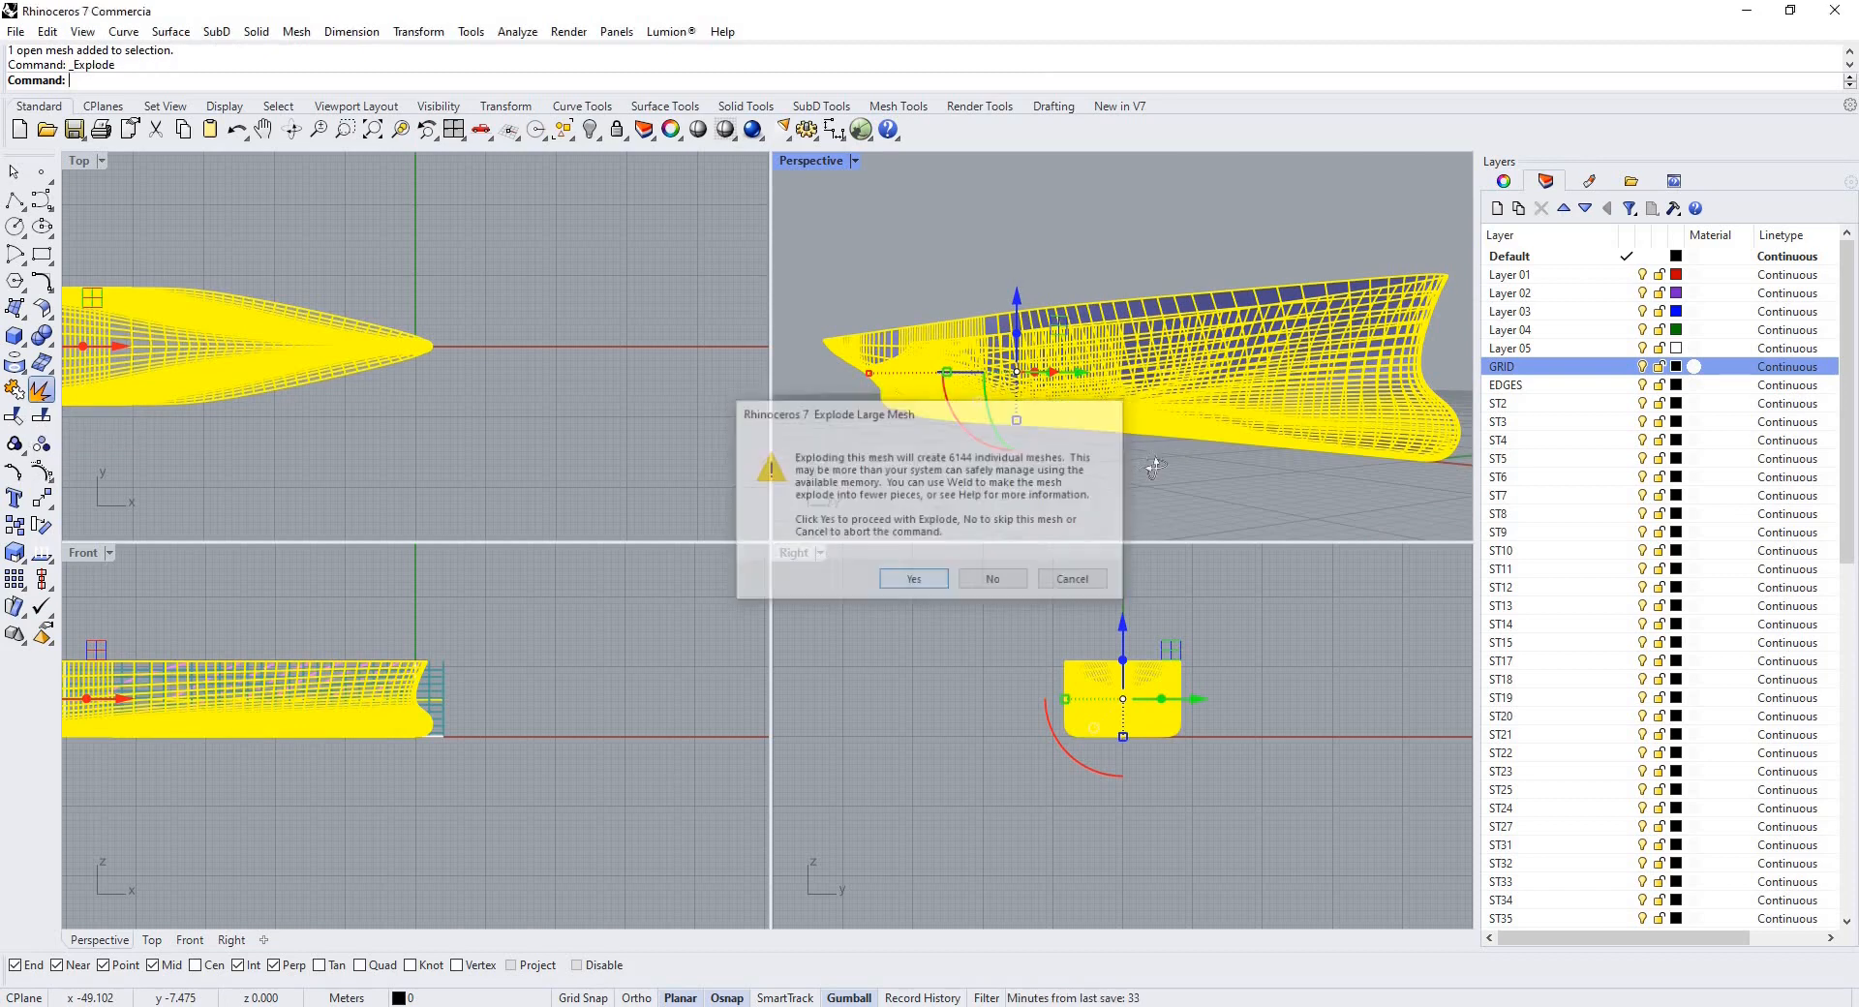
key(Return)
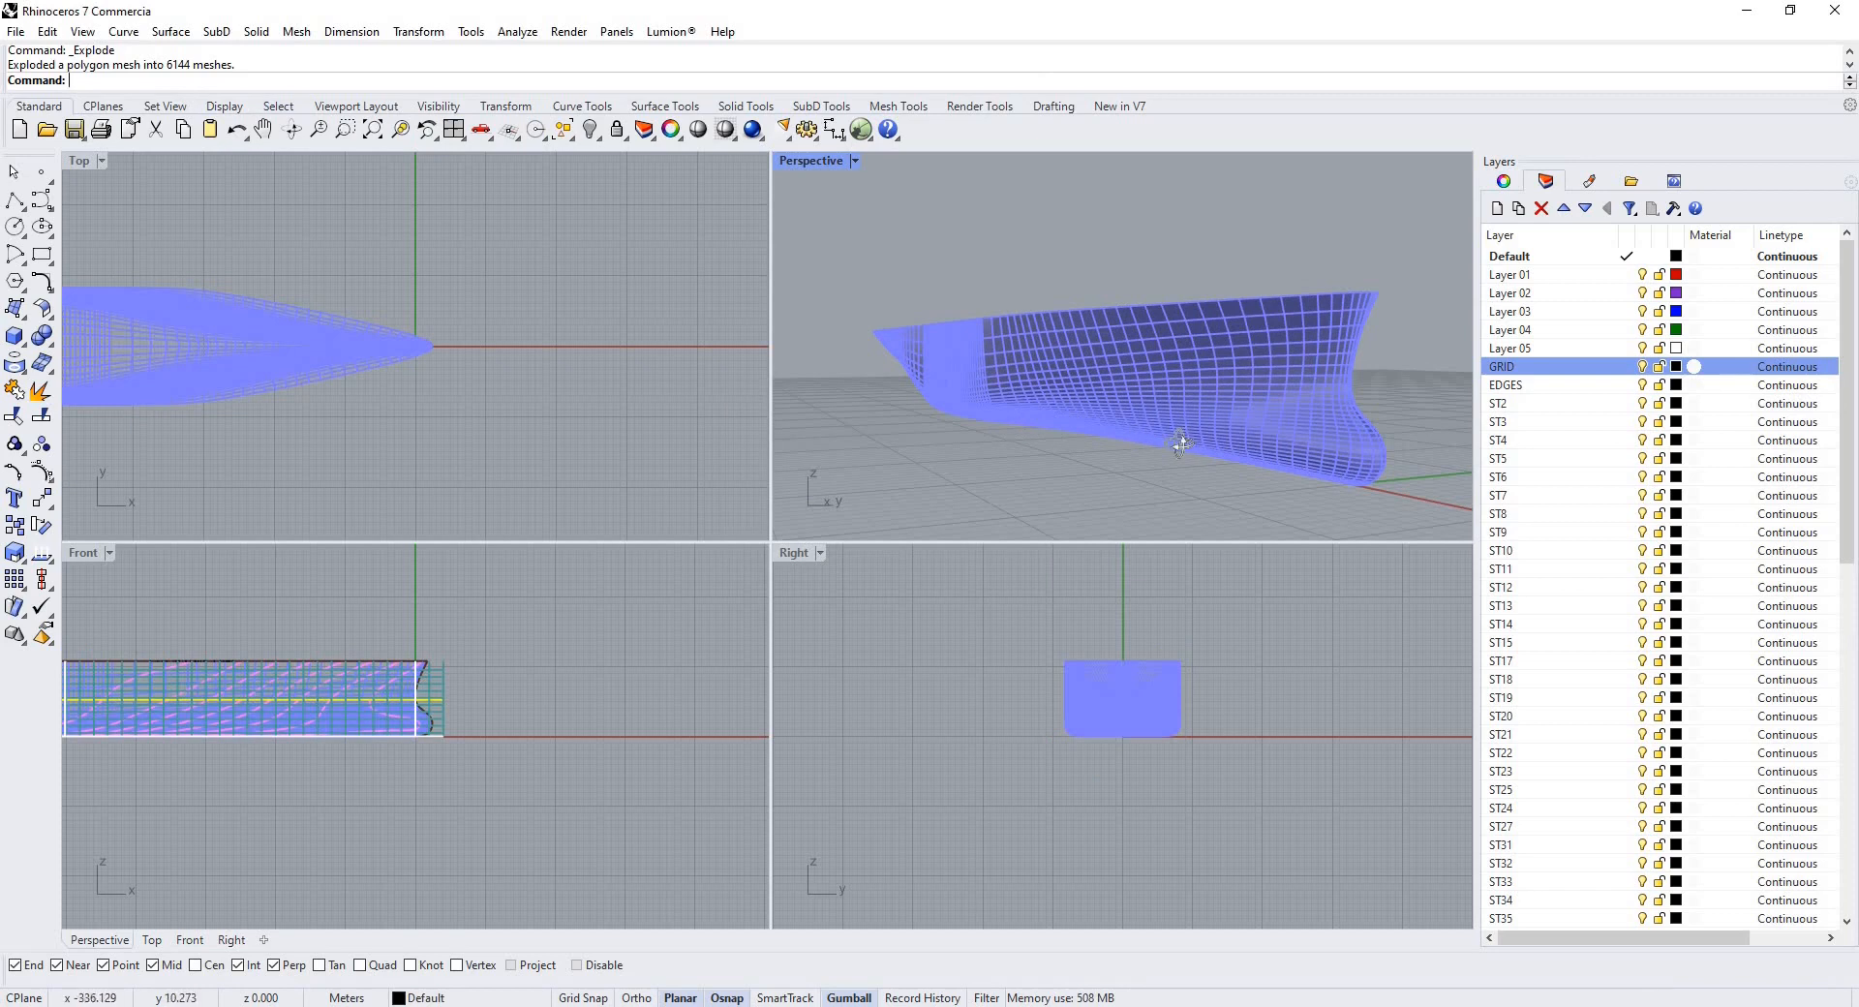
Orbit and zoom into the exploded hull mesh faces in the perspective view.
right_drag(1107, 472, 1045, 487)
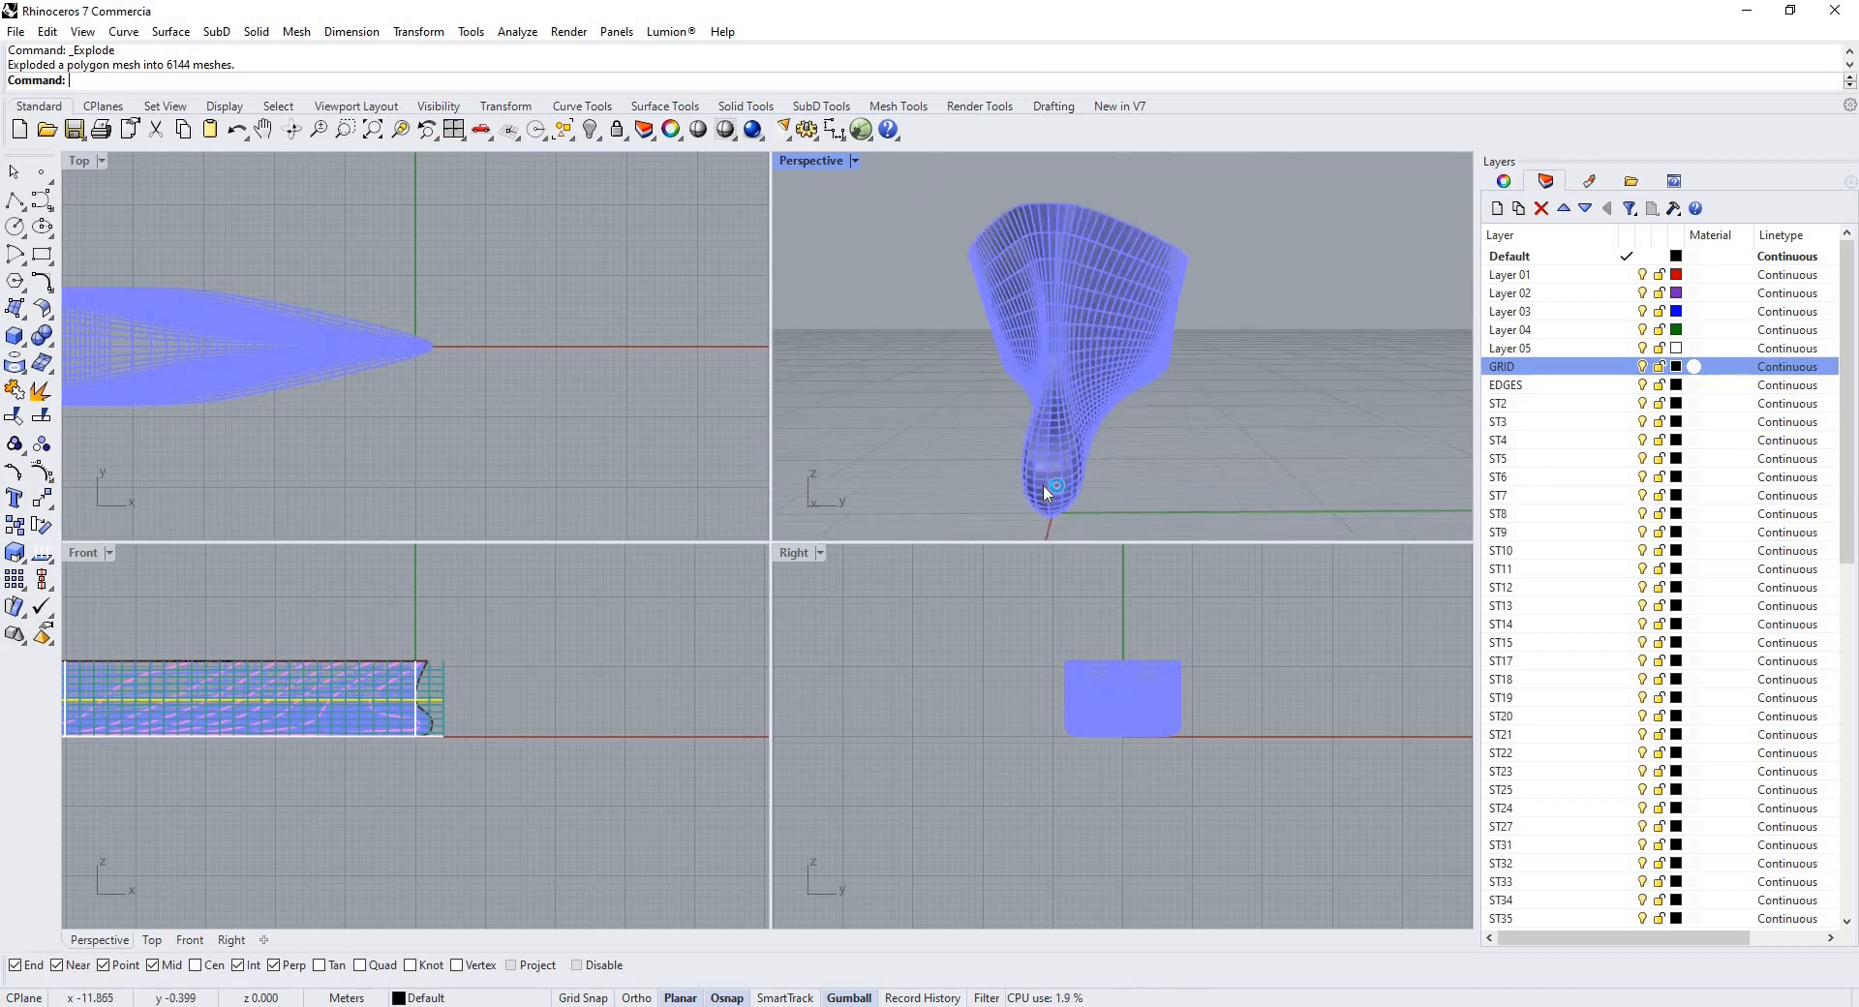
scroll(1043, 487, up, 10)
scroll(1030, 413, down, 8)
scroll(1046, 417, up, 10)
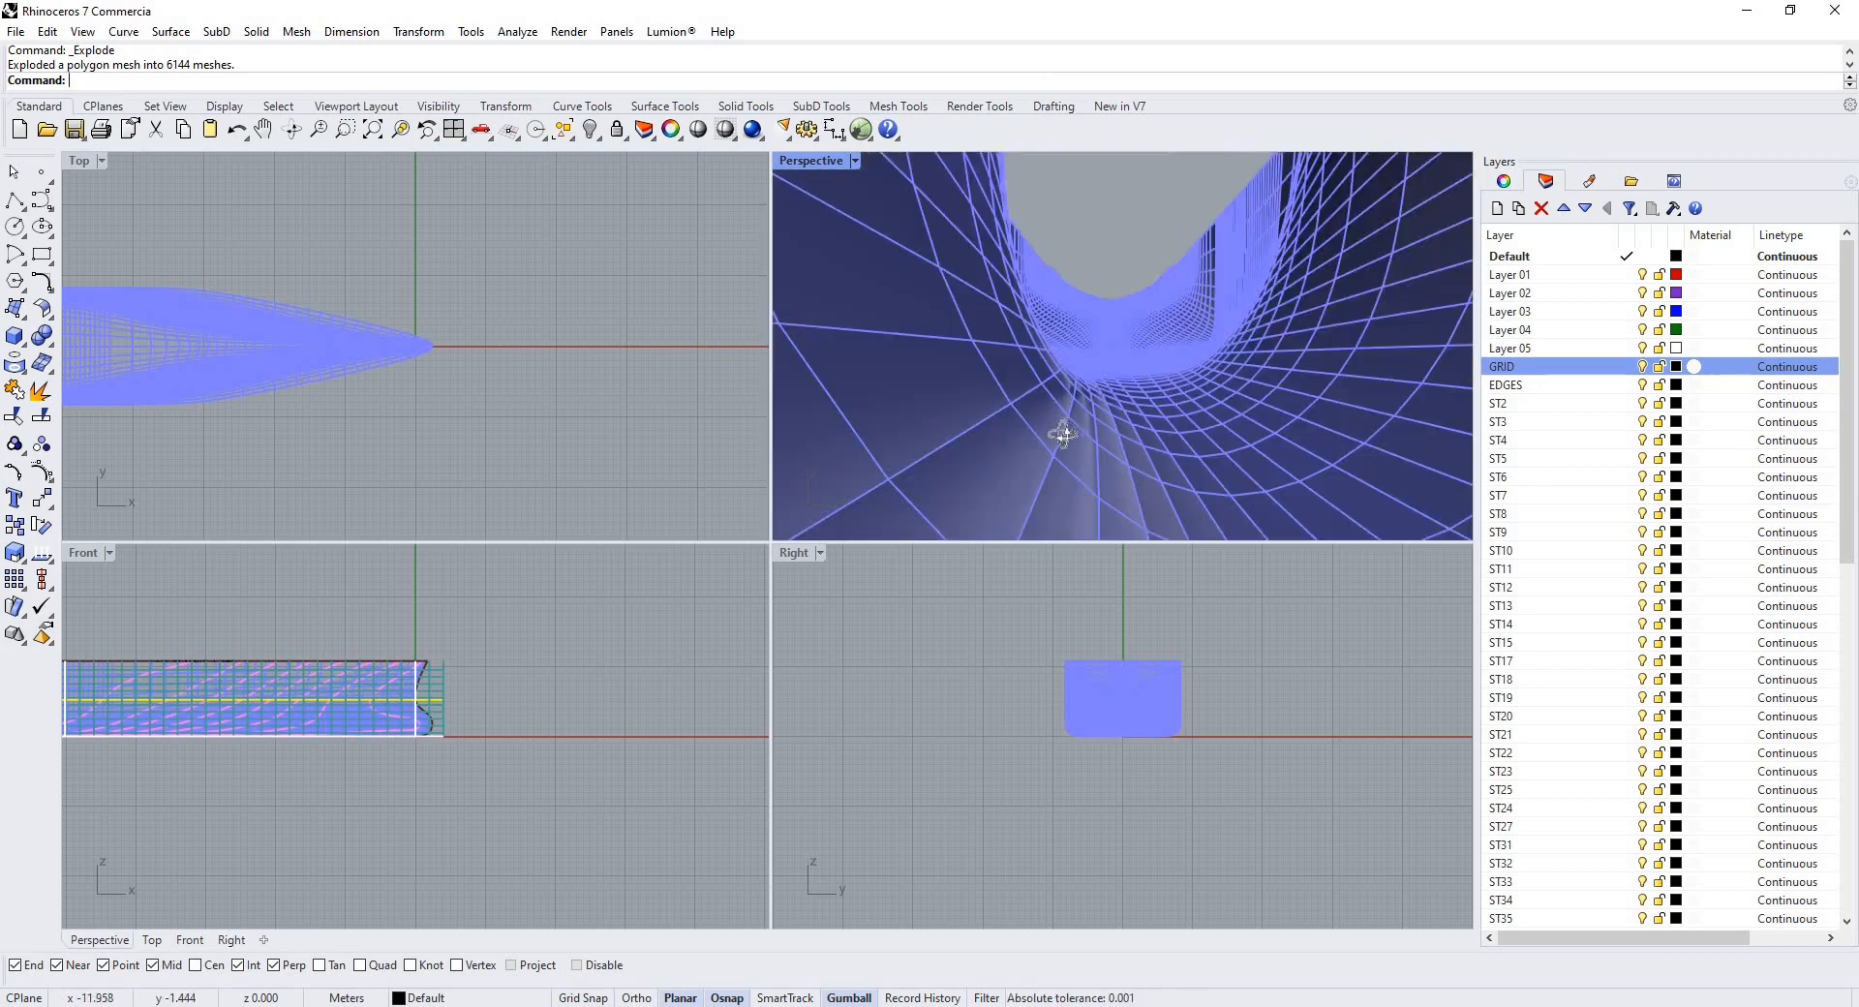
Select all the exploded hull meshes and delete them.
scroll(1063, 428, down, 12)
right_drag(1081, 381, 974, 520)
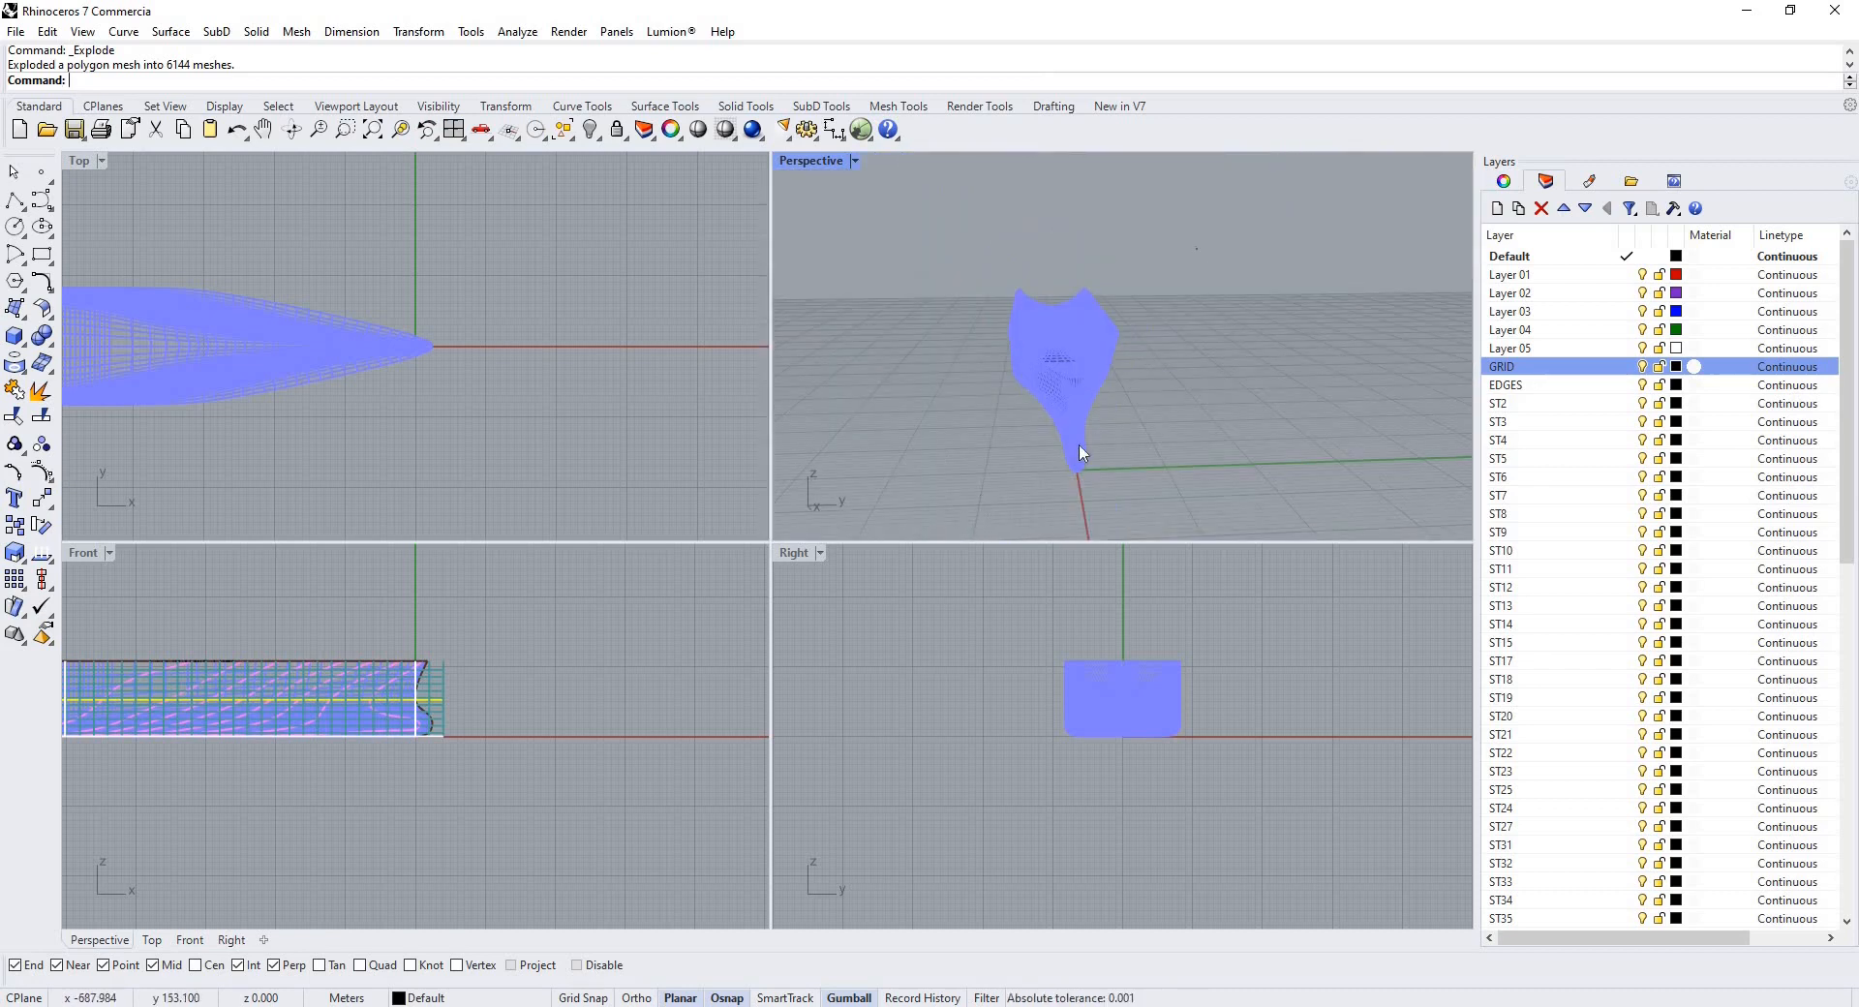
drag(1197, 248, 972, 513)
scroll(1179, 419, down, 12)
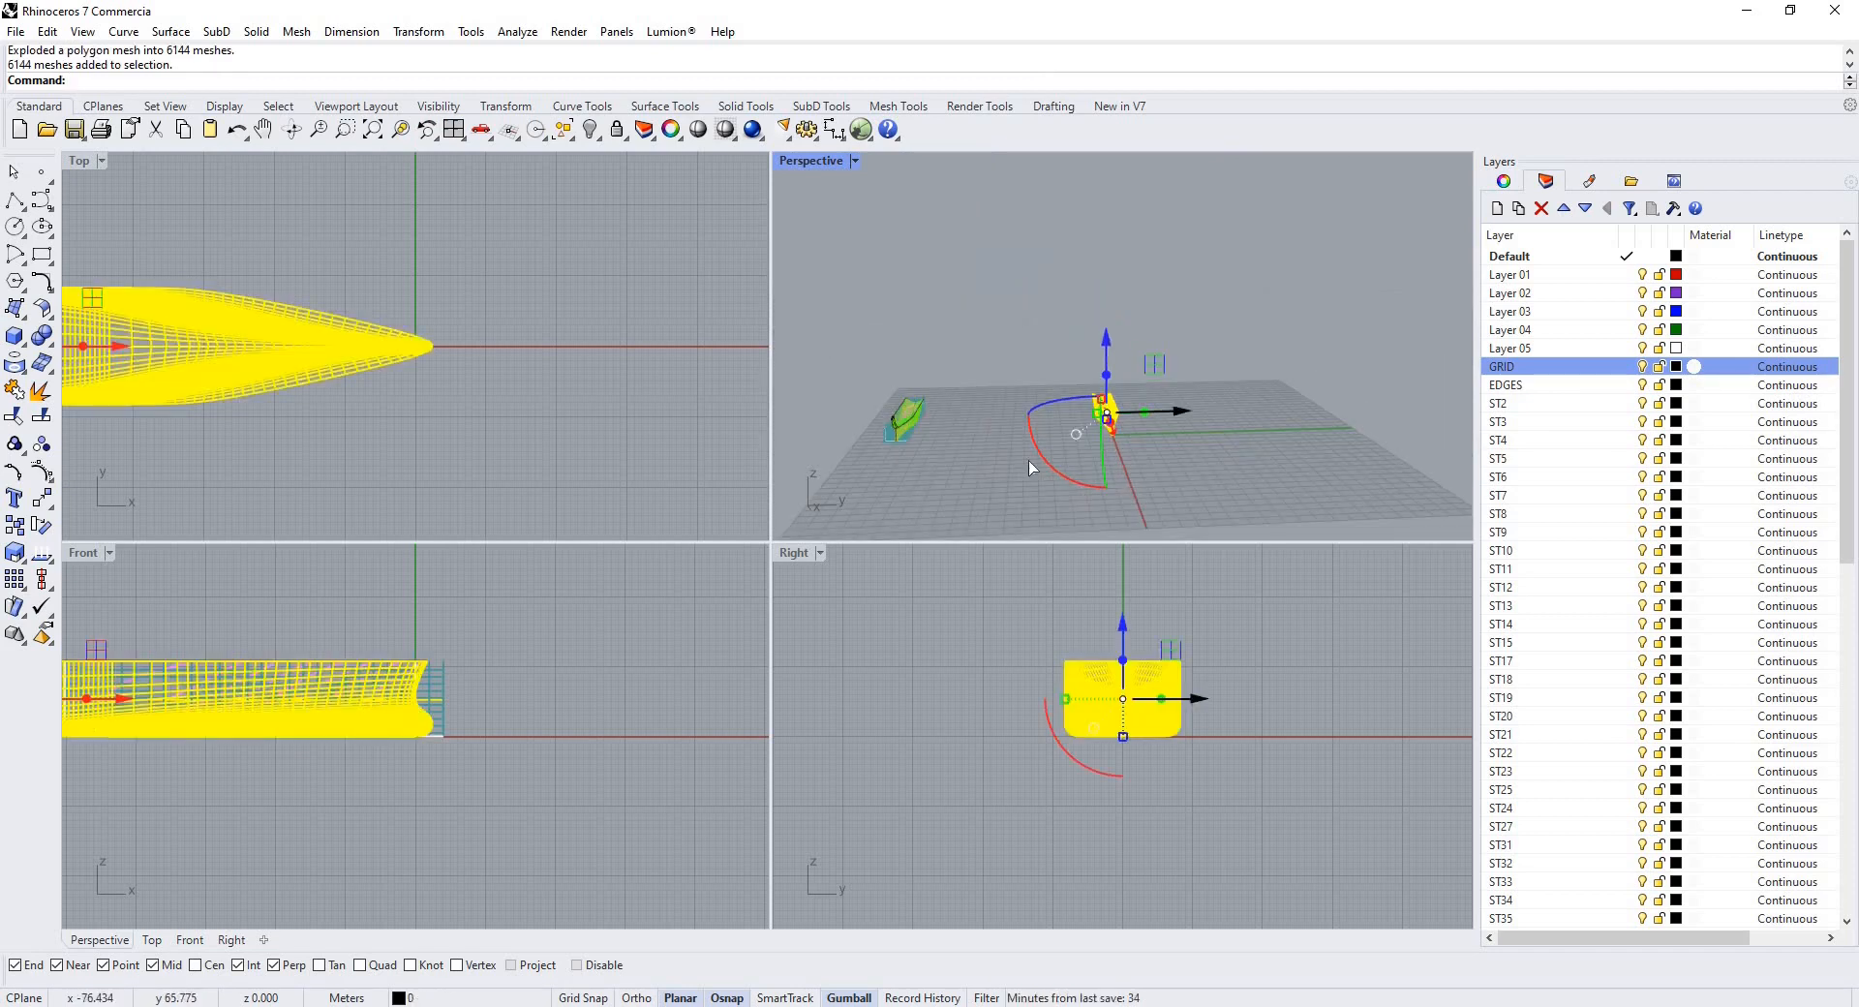
drag(1029, 461, 1112, 422)
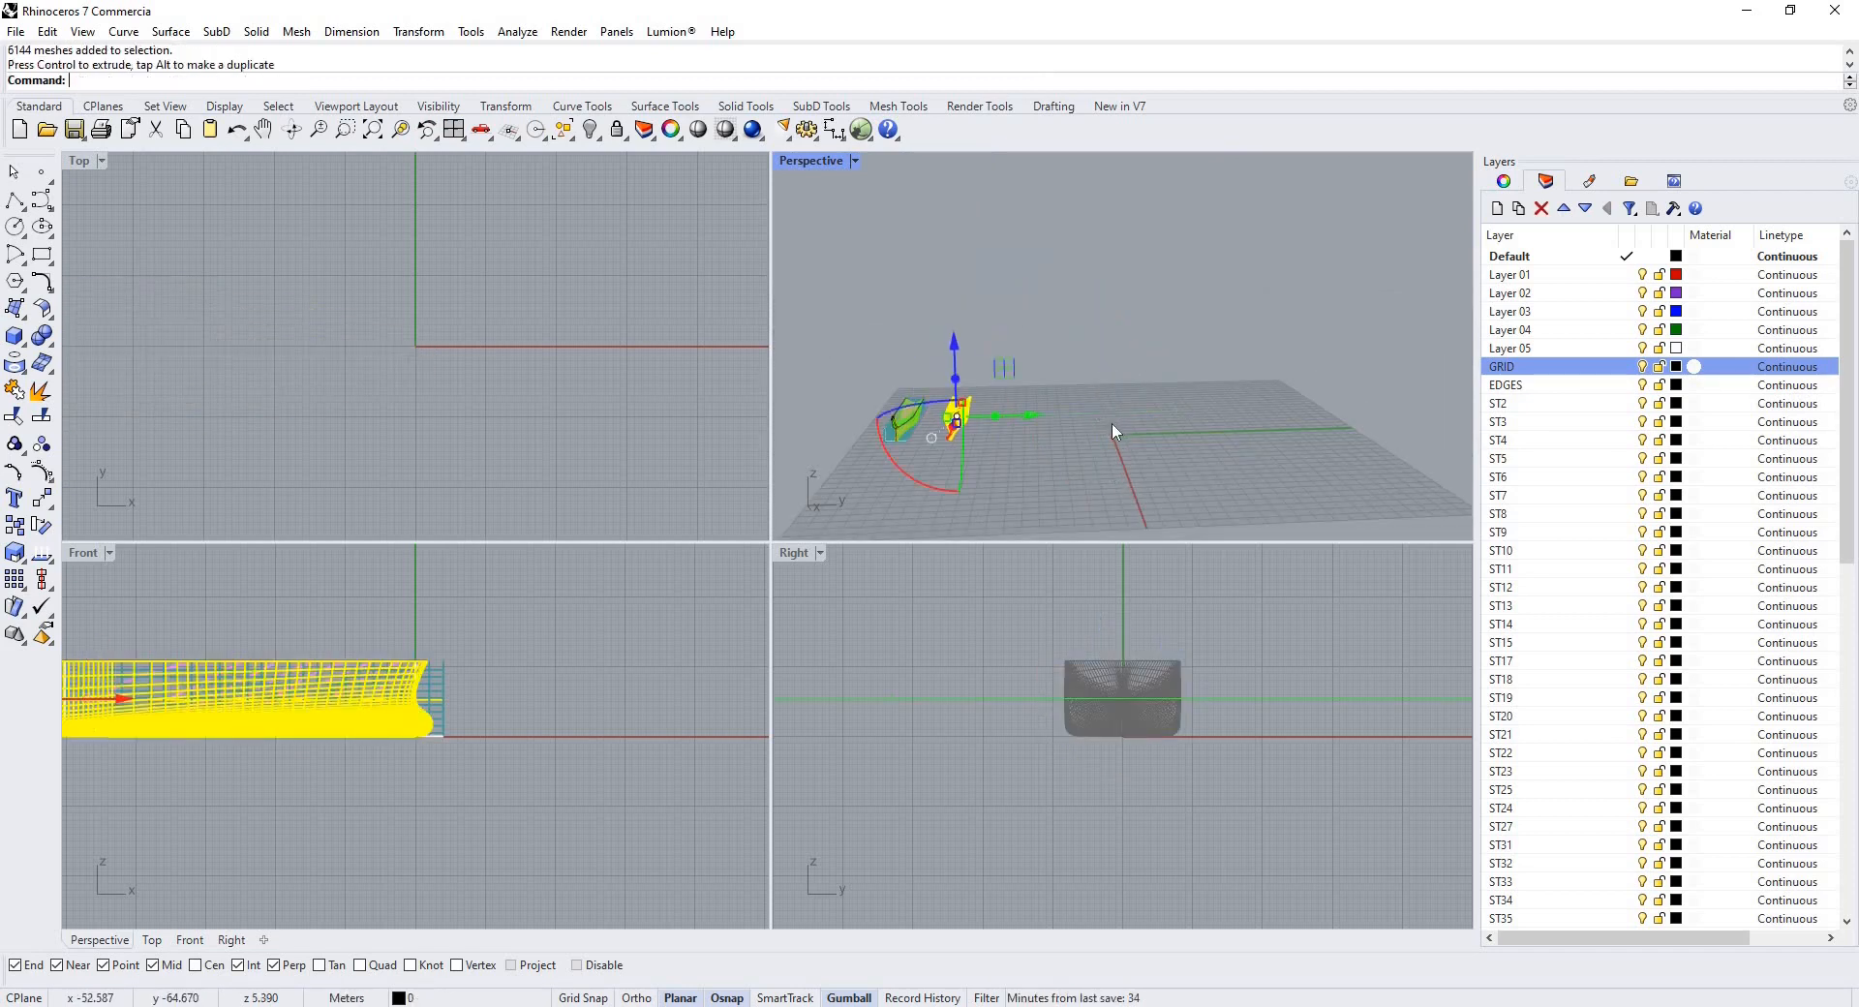
key(Delete)
Import the second trial meshes DXF file from the Desktop into Rhino with the default DWG/DXF import options.
scroll(1112, 422, up, 6)
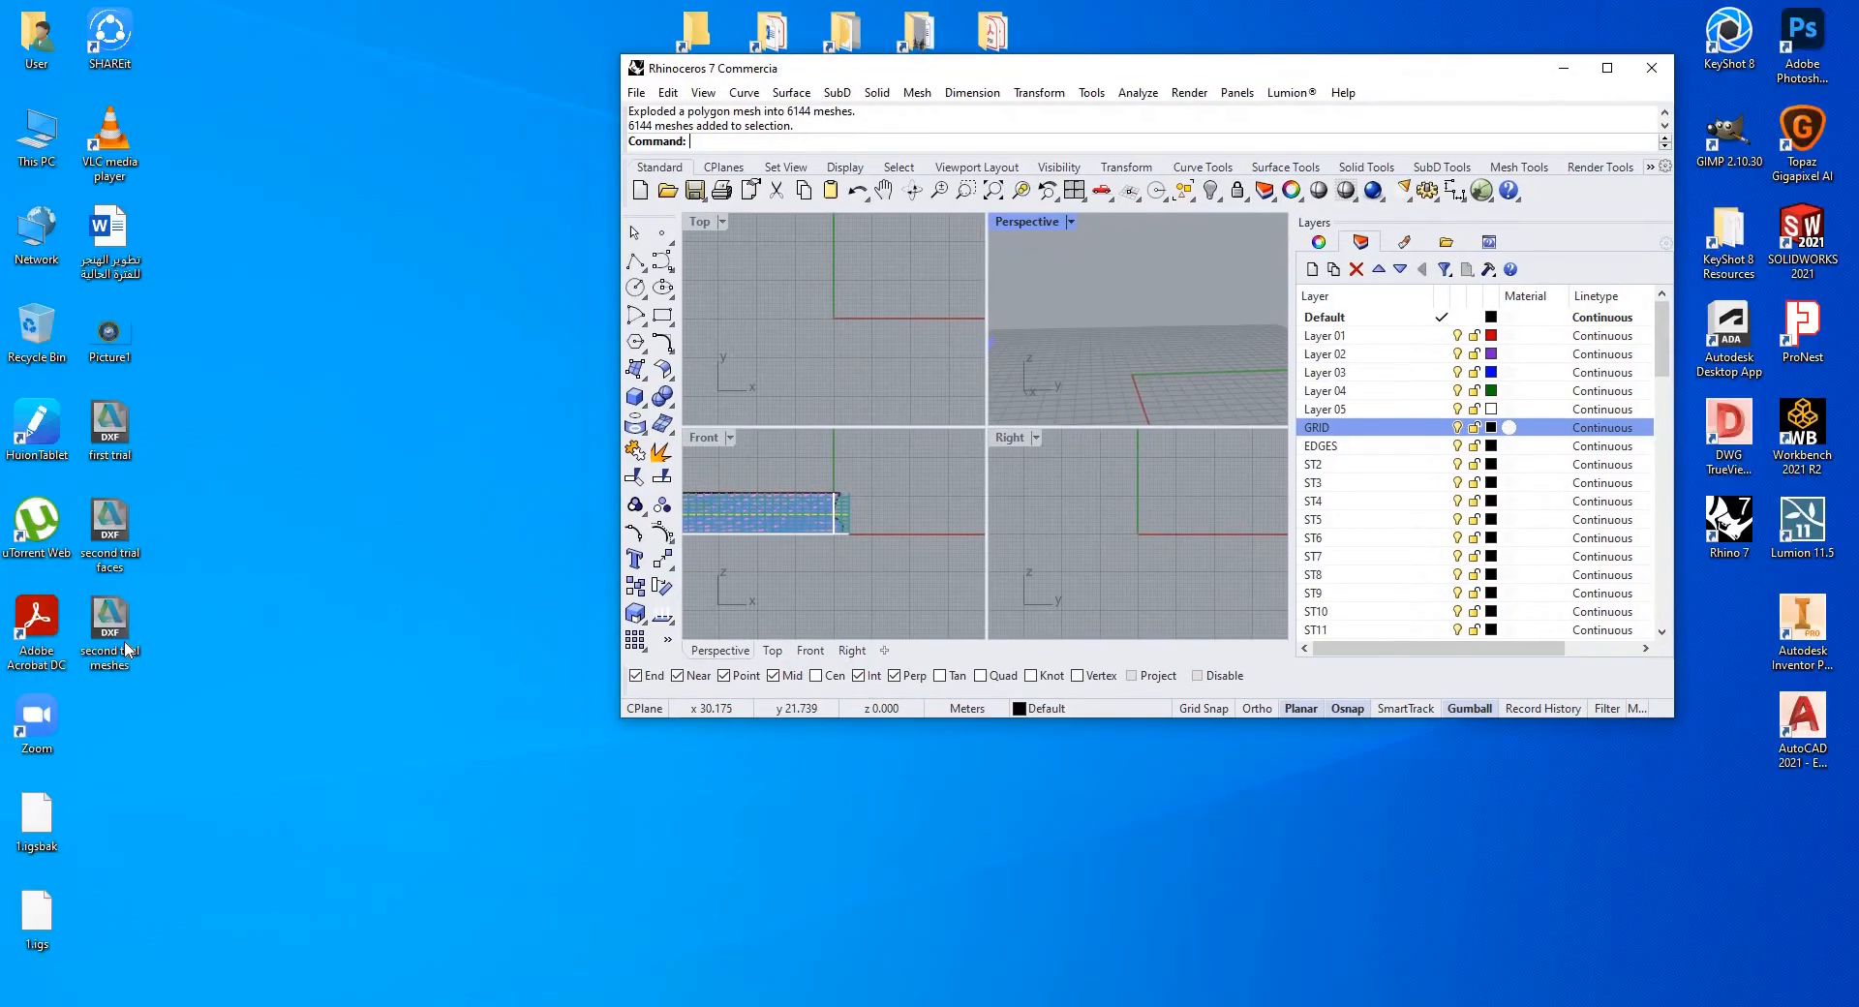
drag(110, 629, 886, 552)
key(Return)
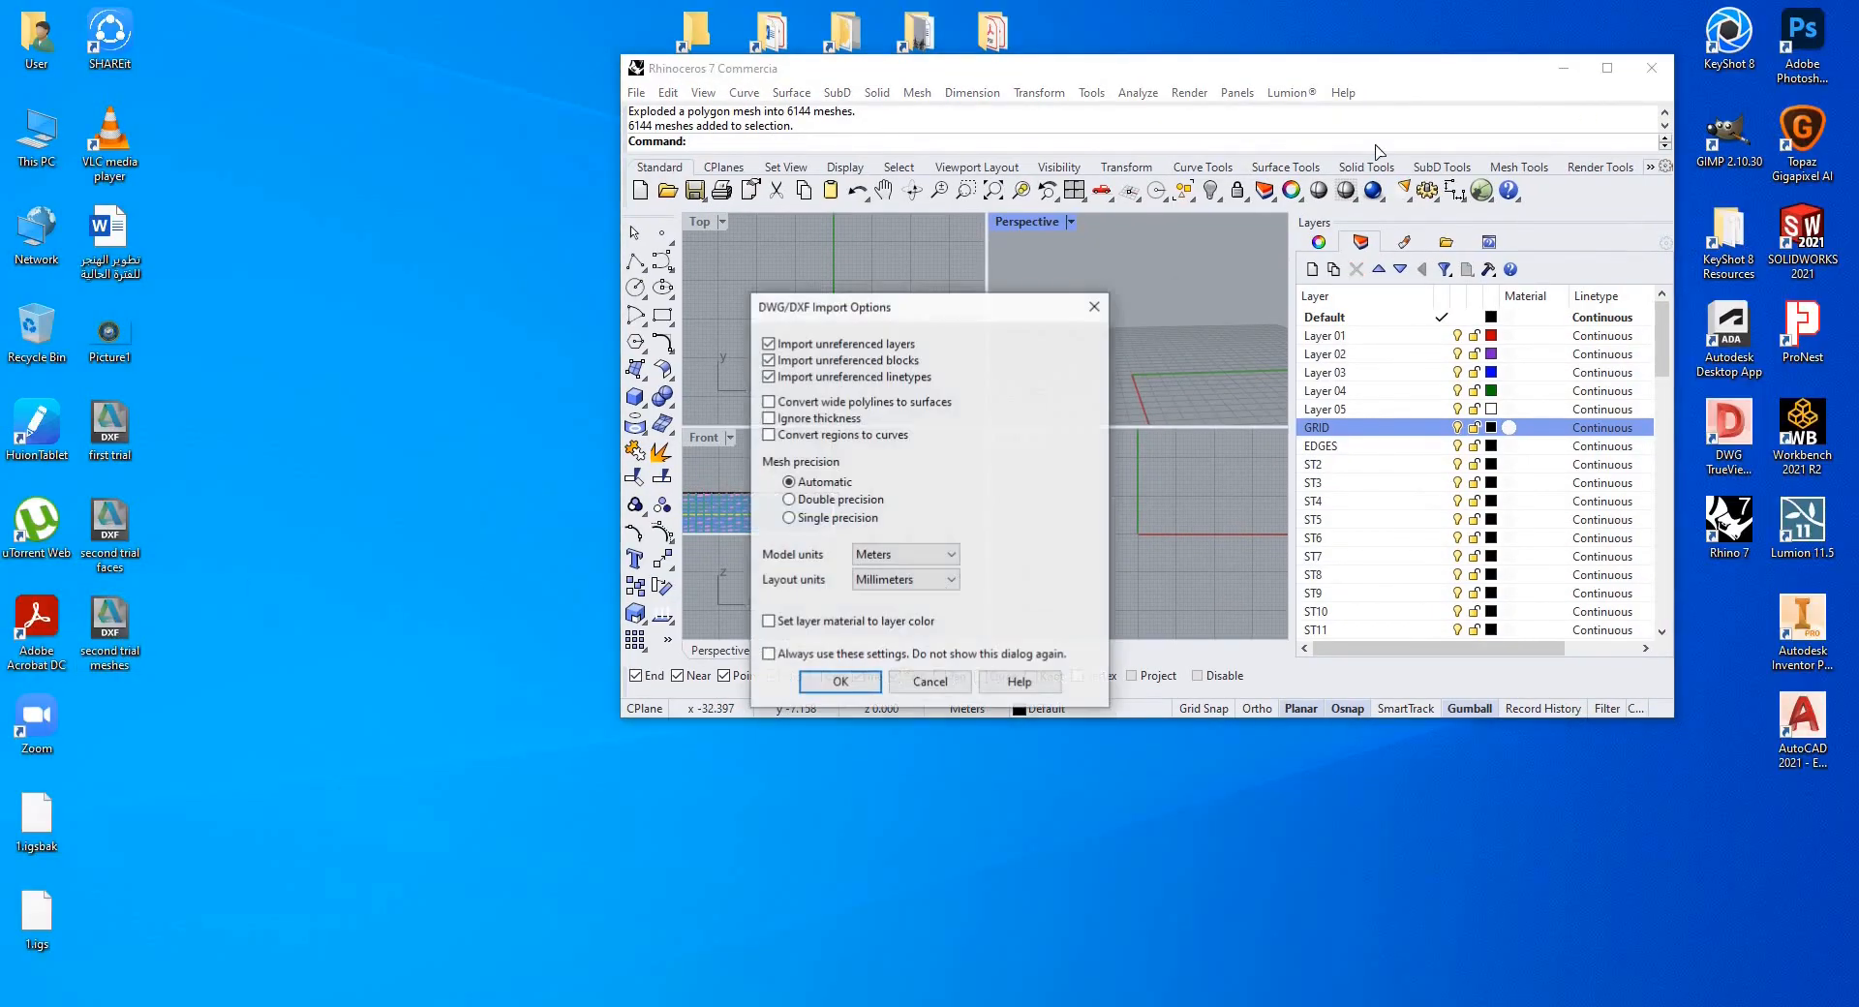
key(Return)
click(1606, 70)
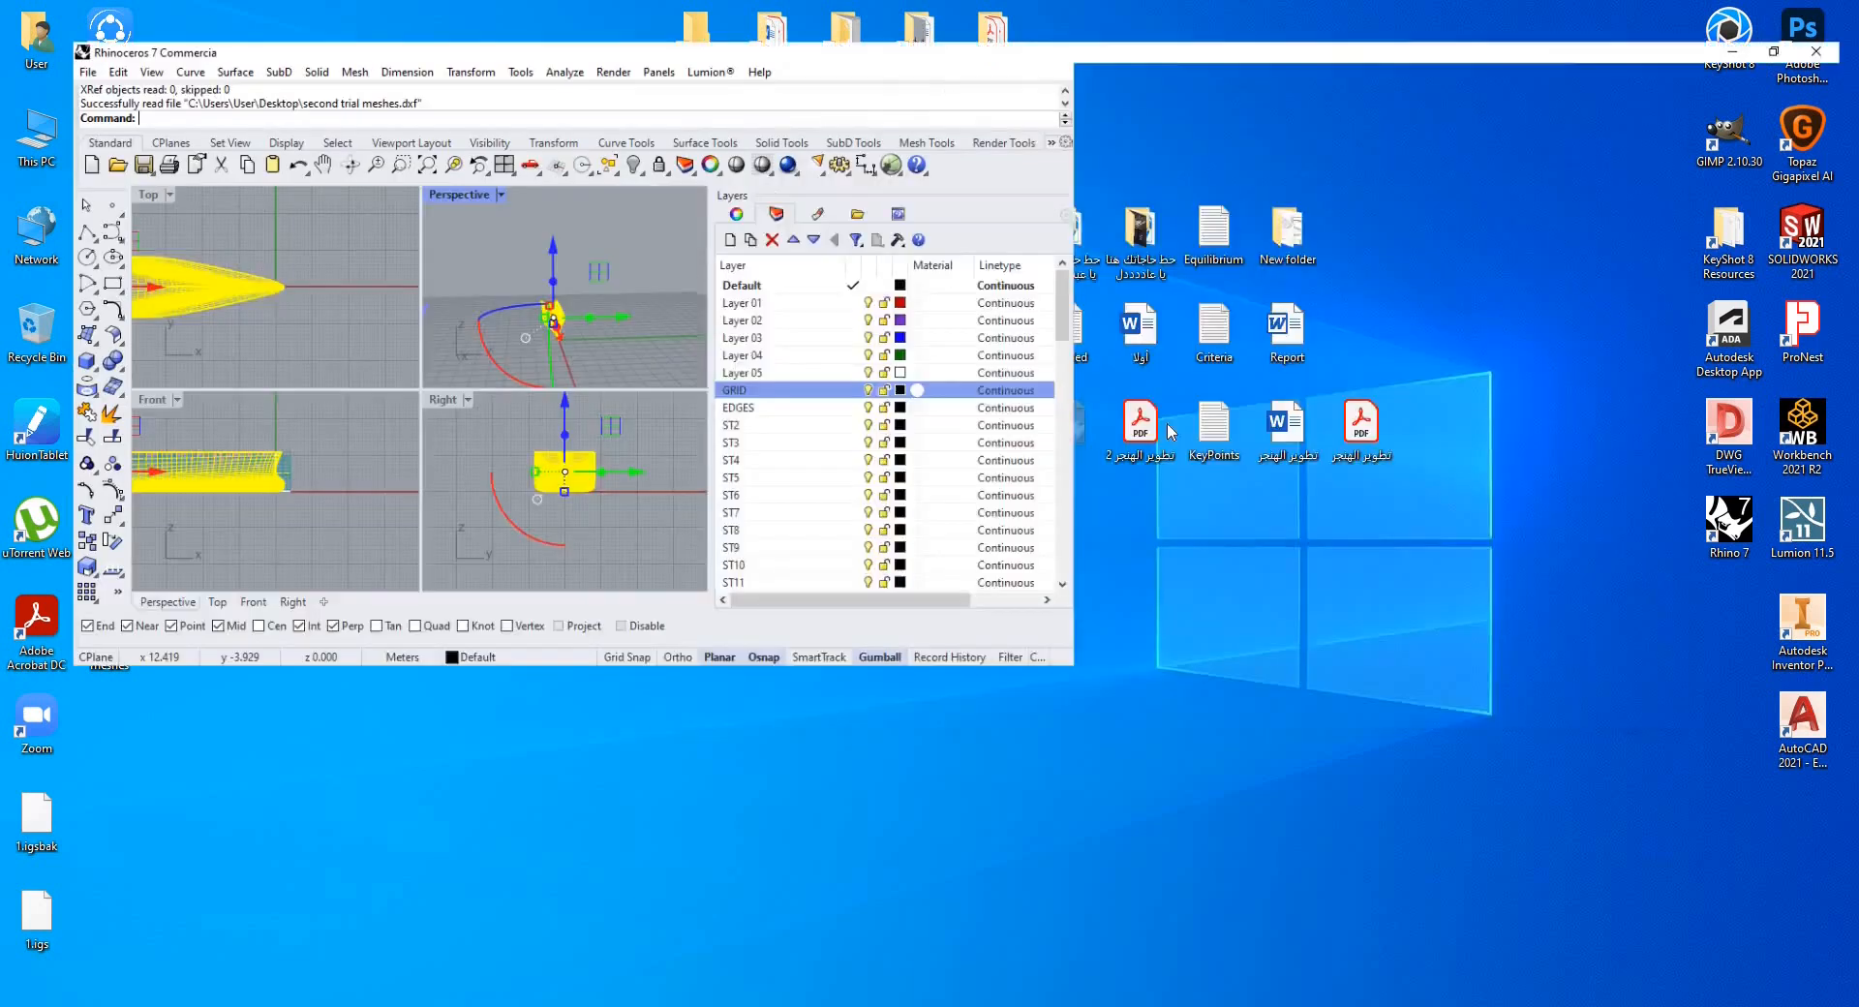
Maximize Rhino and set the perspective view to Rendered display mode.
click(1153, 440)
scroll(1131, 411, up, 3)
mouse_move(1131, 411)
right_down()
mouse_move(1071, 411)
mouse_move(1127, 388)
mouse_move(1160, 398)
right_up()
scroll(1104, 392, up, 6)
scroll(1114, 380, up, 6)
scroll(1119, 380, down, 7)
key(ctrl+alt+r)
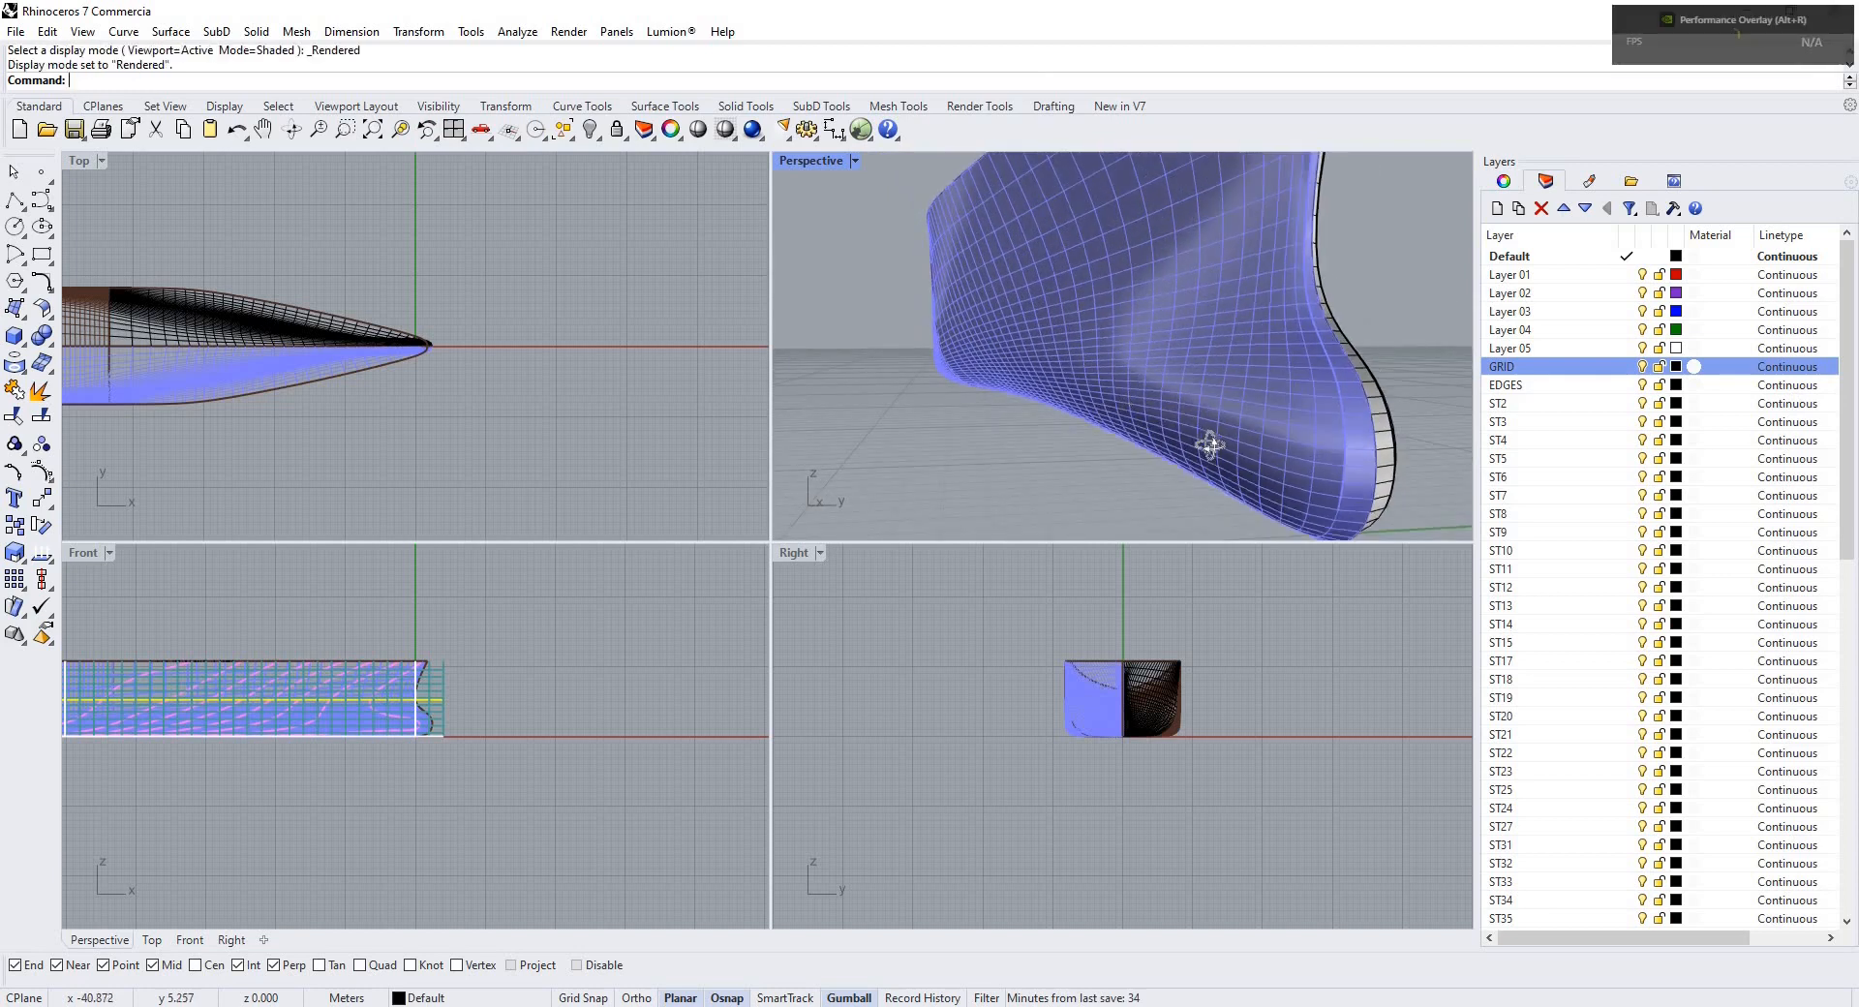
Orbit and zoom around the imported mesh hull in the rendered perspective view to examine its surface.
scroll(1114, 388, down, 5)
right_drag(1113, 385, 943, 377)
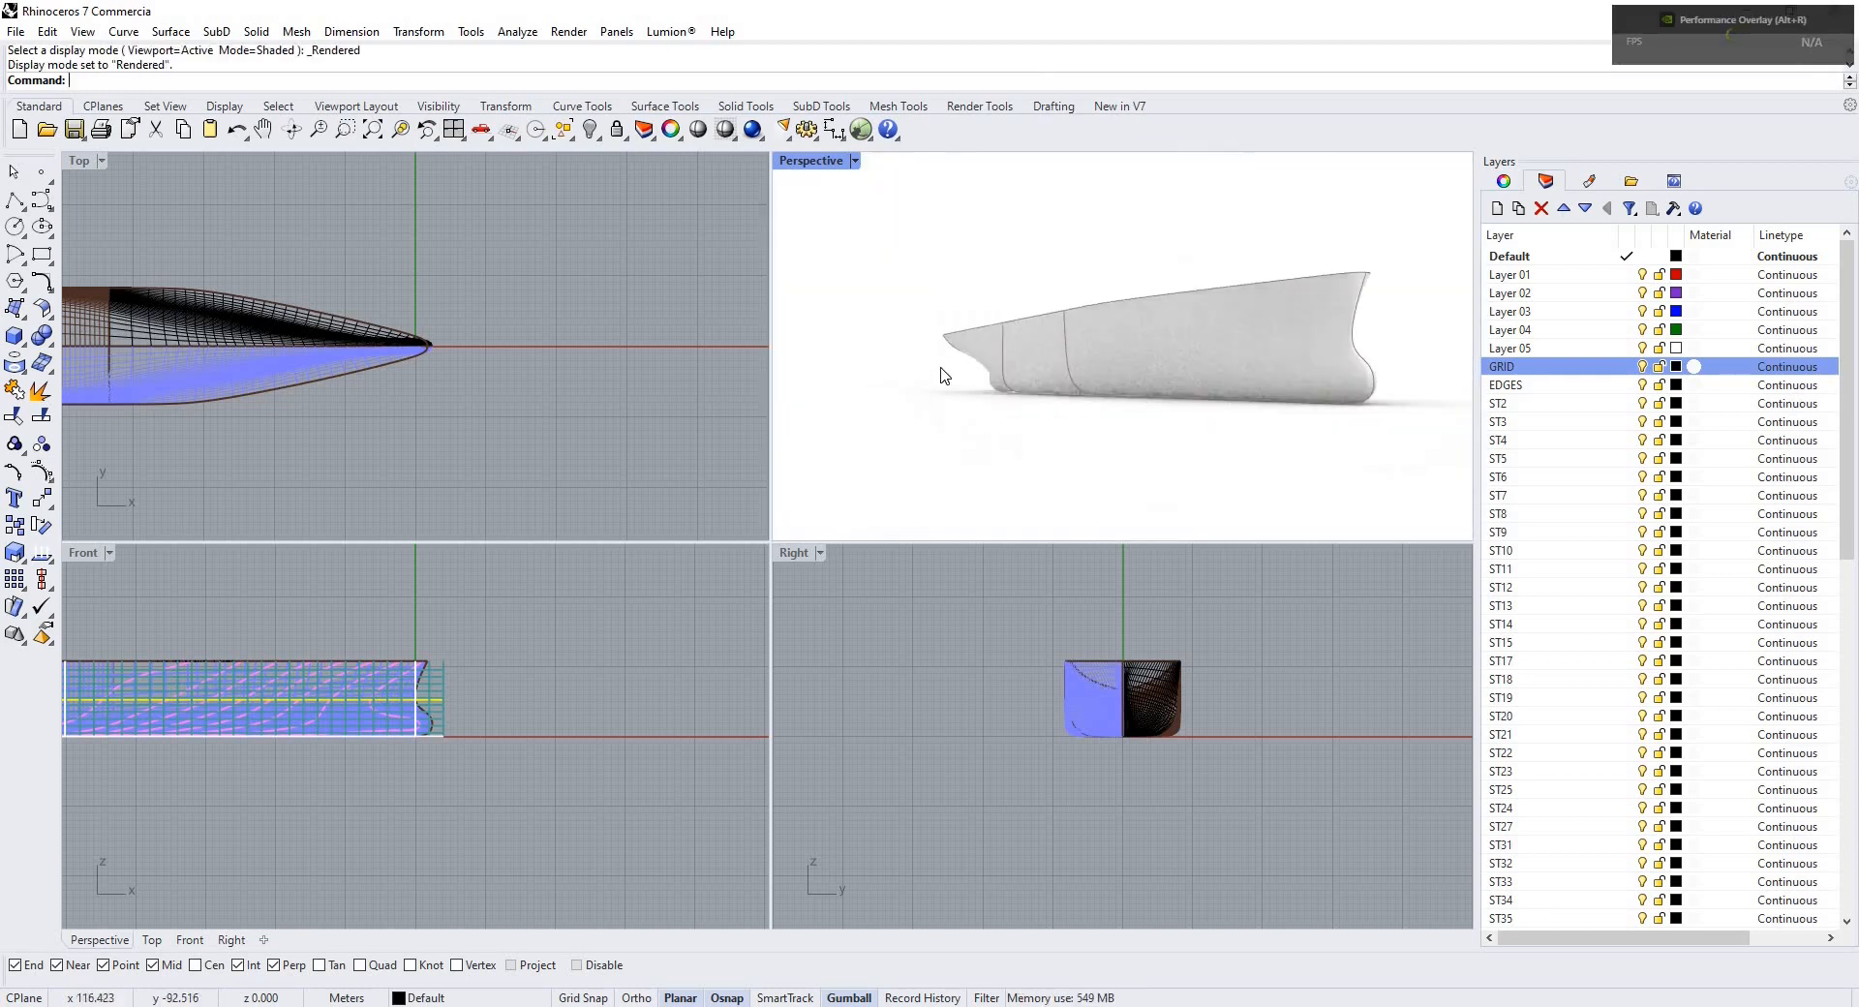
scroll(1128, 402, down, 6)
right_drag(1125, 474, 1077, 424)
scroll(1104, 420, up, 5)
scroll(1091, 386, up, 6)
scroll(1091, 388, down, 6)
scroll(958, 407, down, 5)
right_drag(1328, 383, 1153, 408)
scroll(1153, 408, down, 3)
shift+right_drag(1259, 382, 1158, 420)
scroll(1095, 371, up, 3)
scroll(1175, 398, down, 3)
key(ctrl+a)
scroll(1163, 441, down, 6)
drag(1145, 384, 1008, 422)
click(1418, 177)
scroll(1167, 387, down, 3)
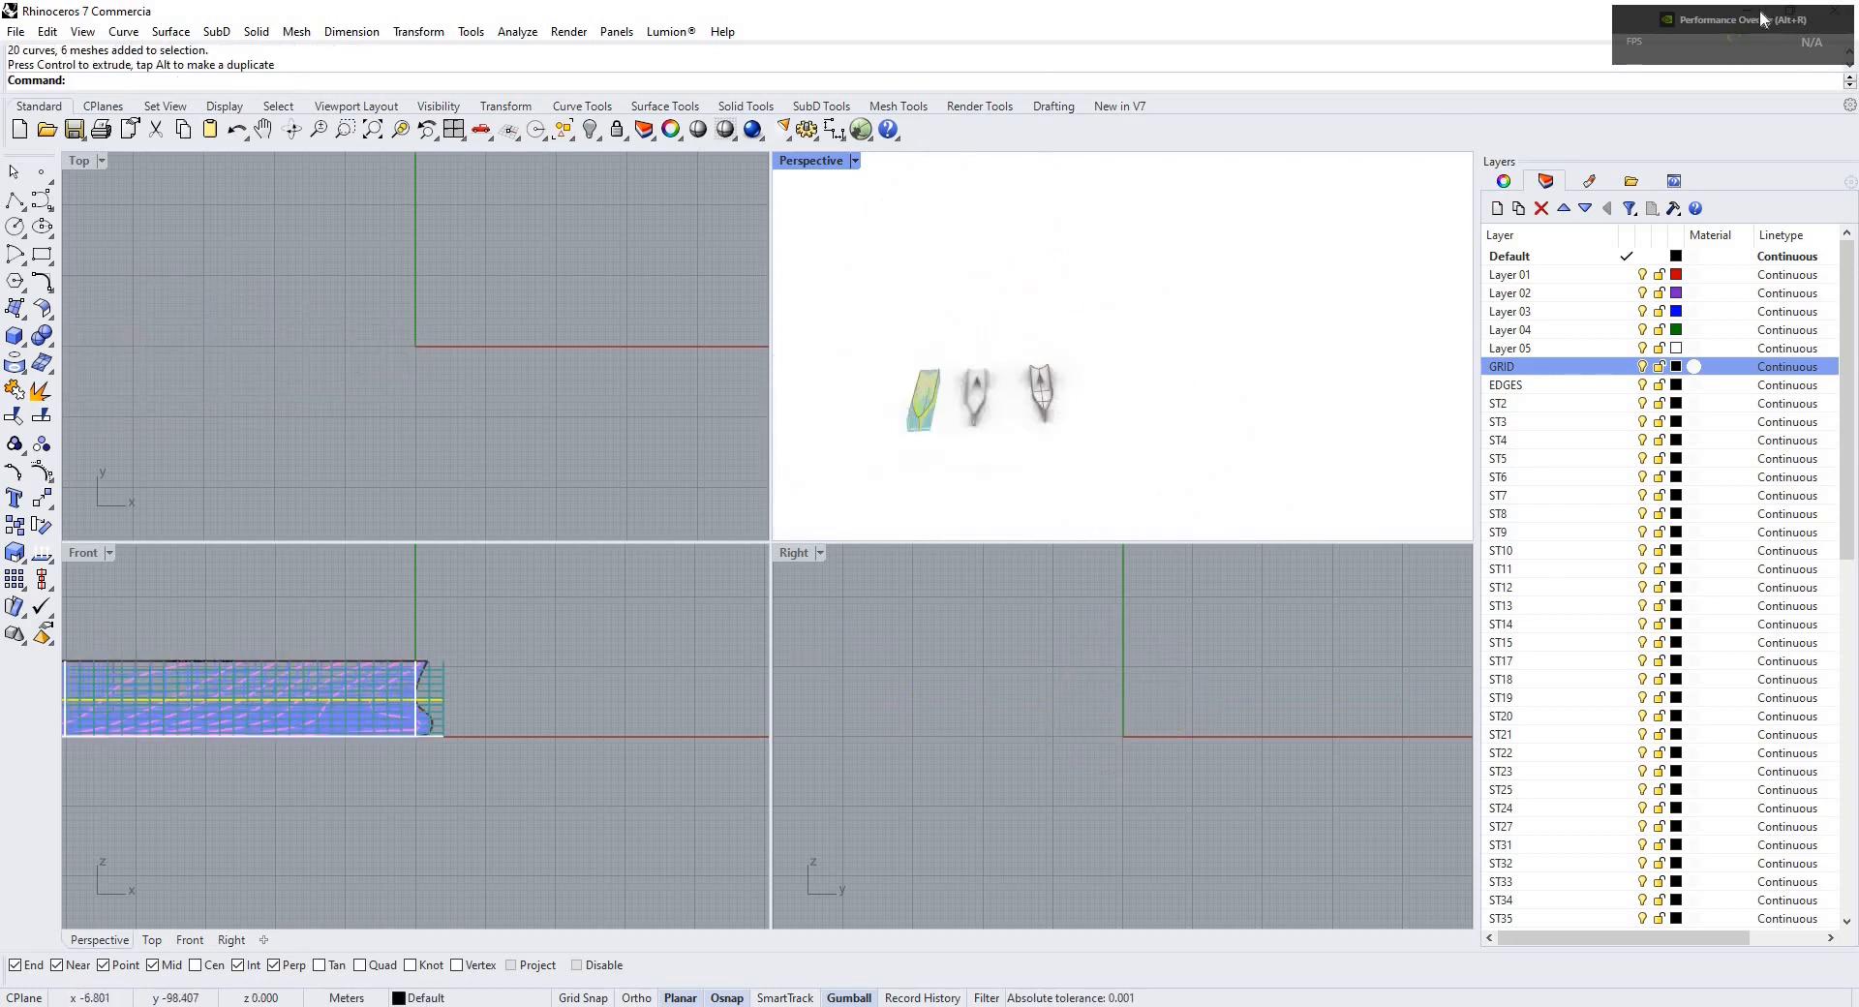
scroll(978, 406, up, 5)
Switch to Maxsurf and export the hull as a 3D IGES file of NURBS surfaces named third trial on the Desktop.
click(1734, 13)
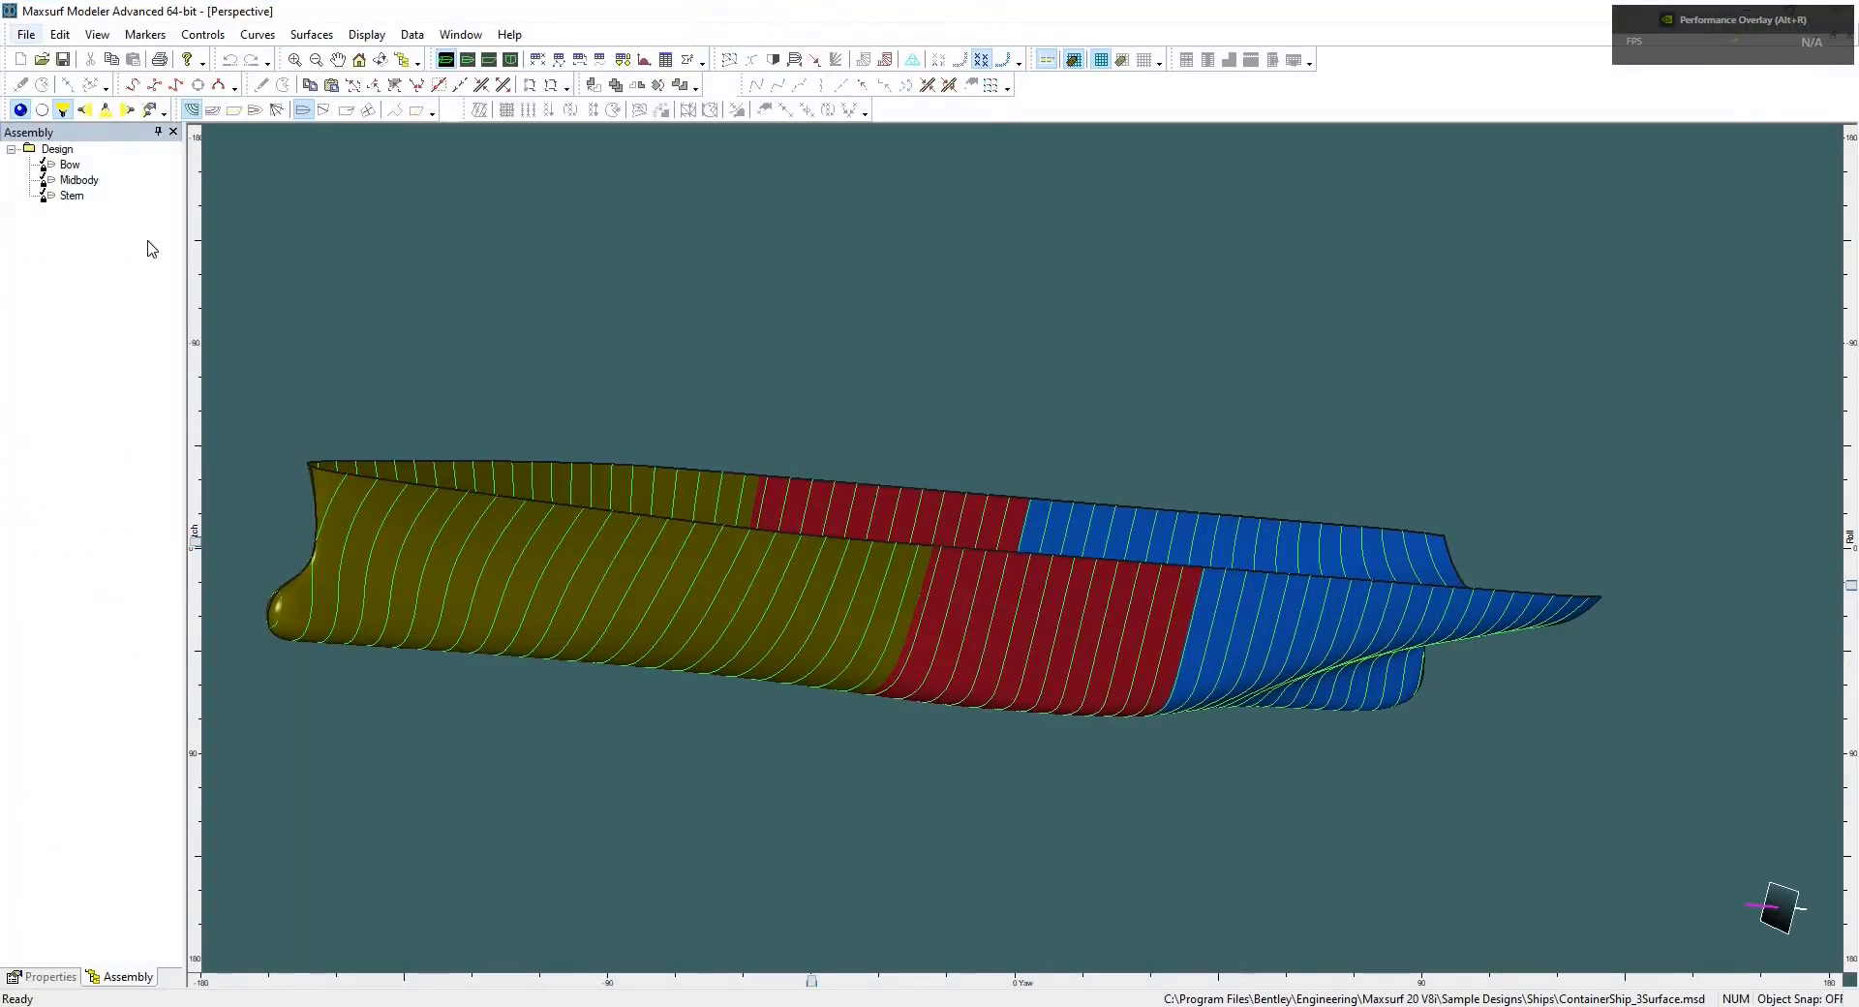
click(26, 34)
mouse_move(135, 195)
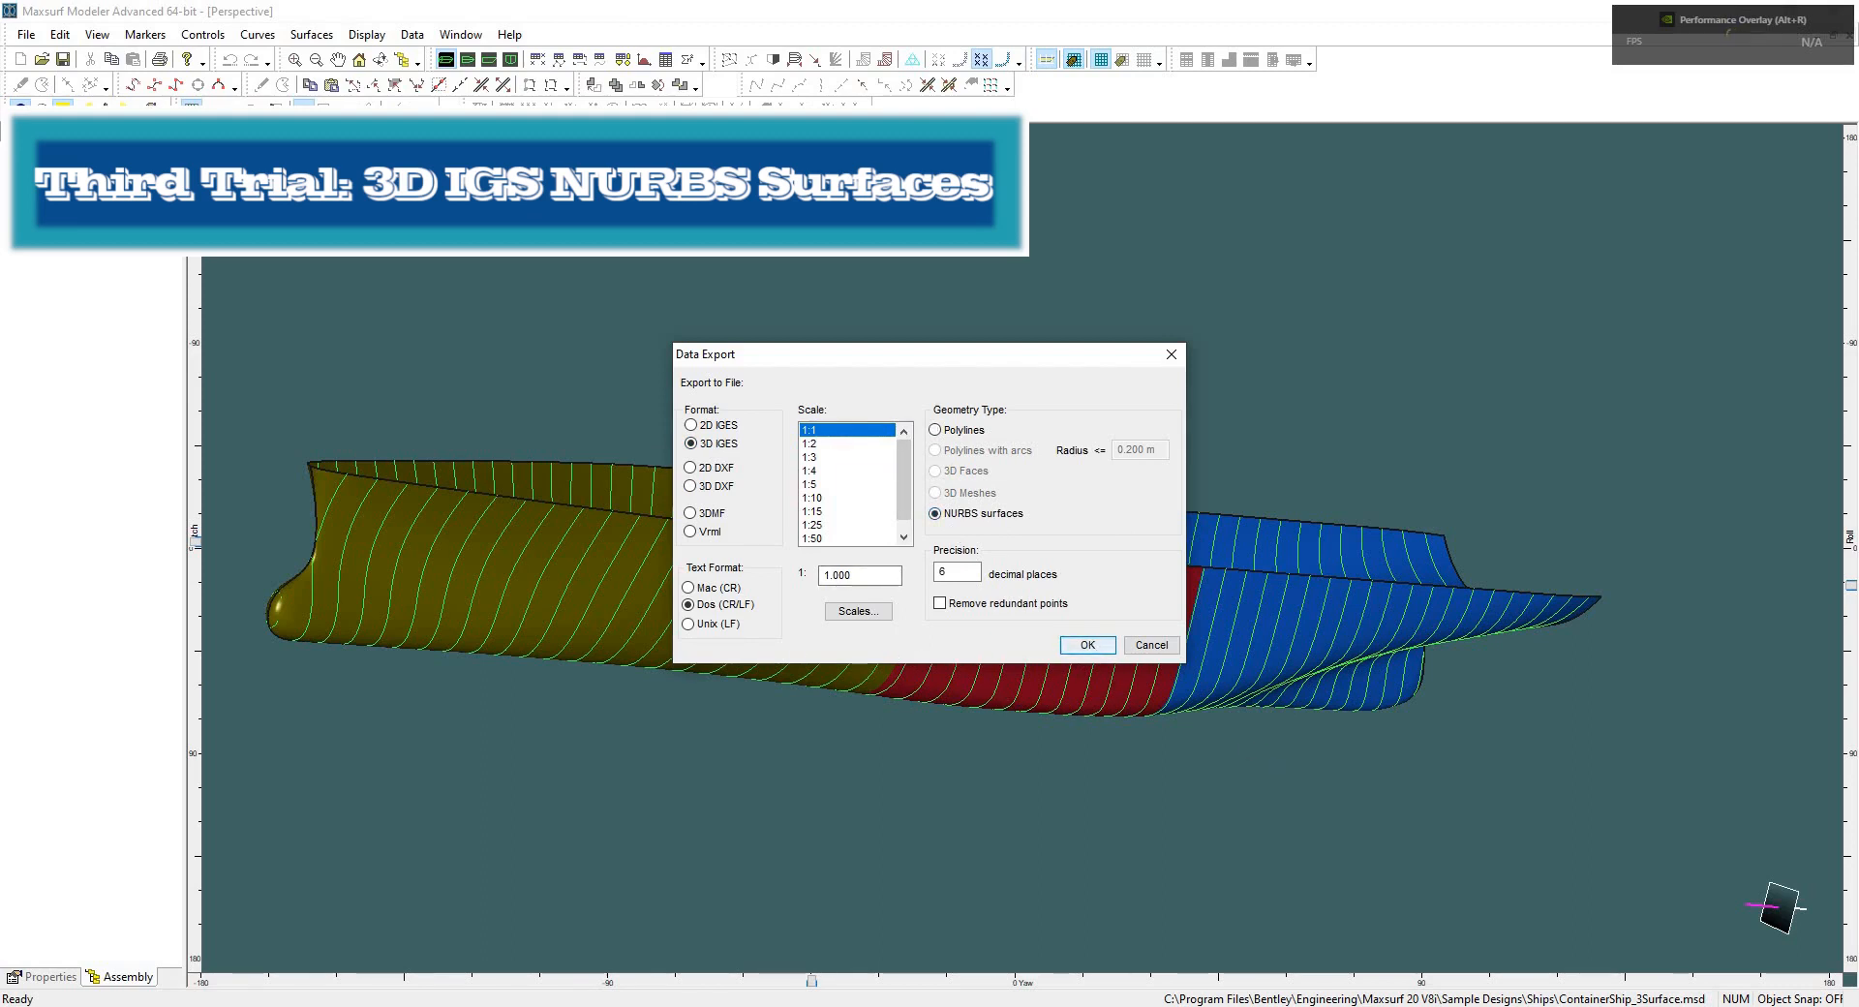
click(1087, 645)
click(780, 680)
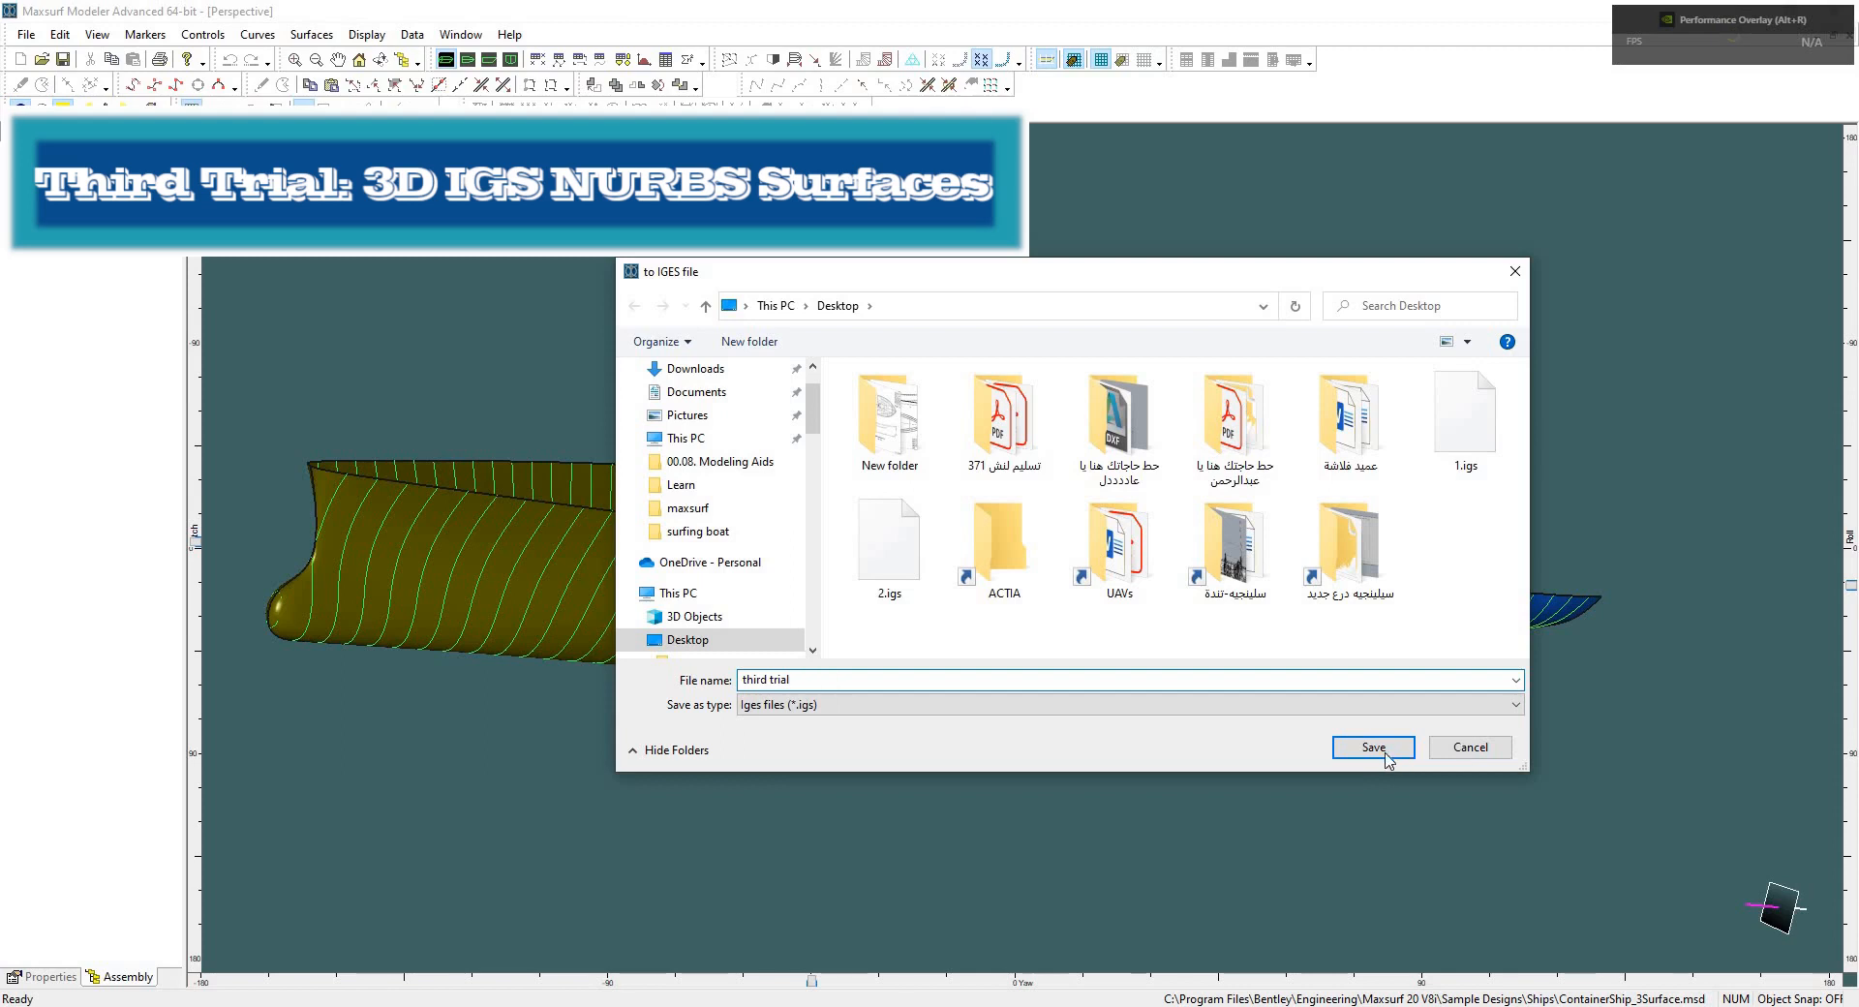
key(Return)
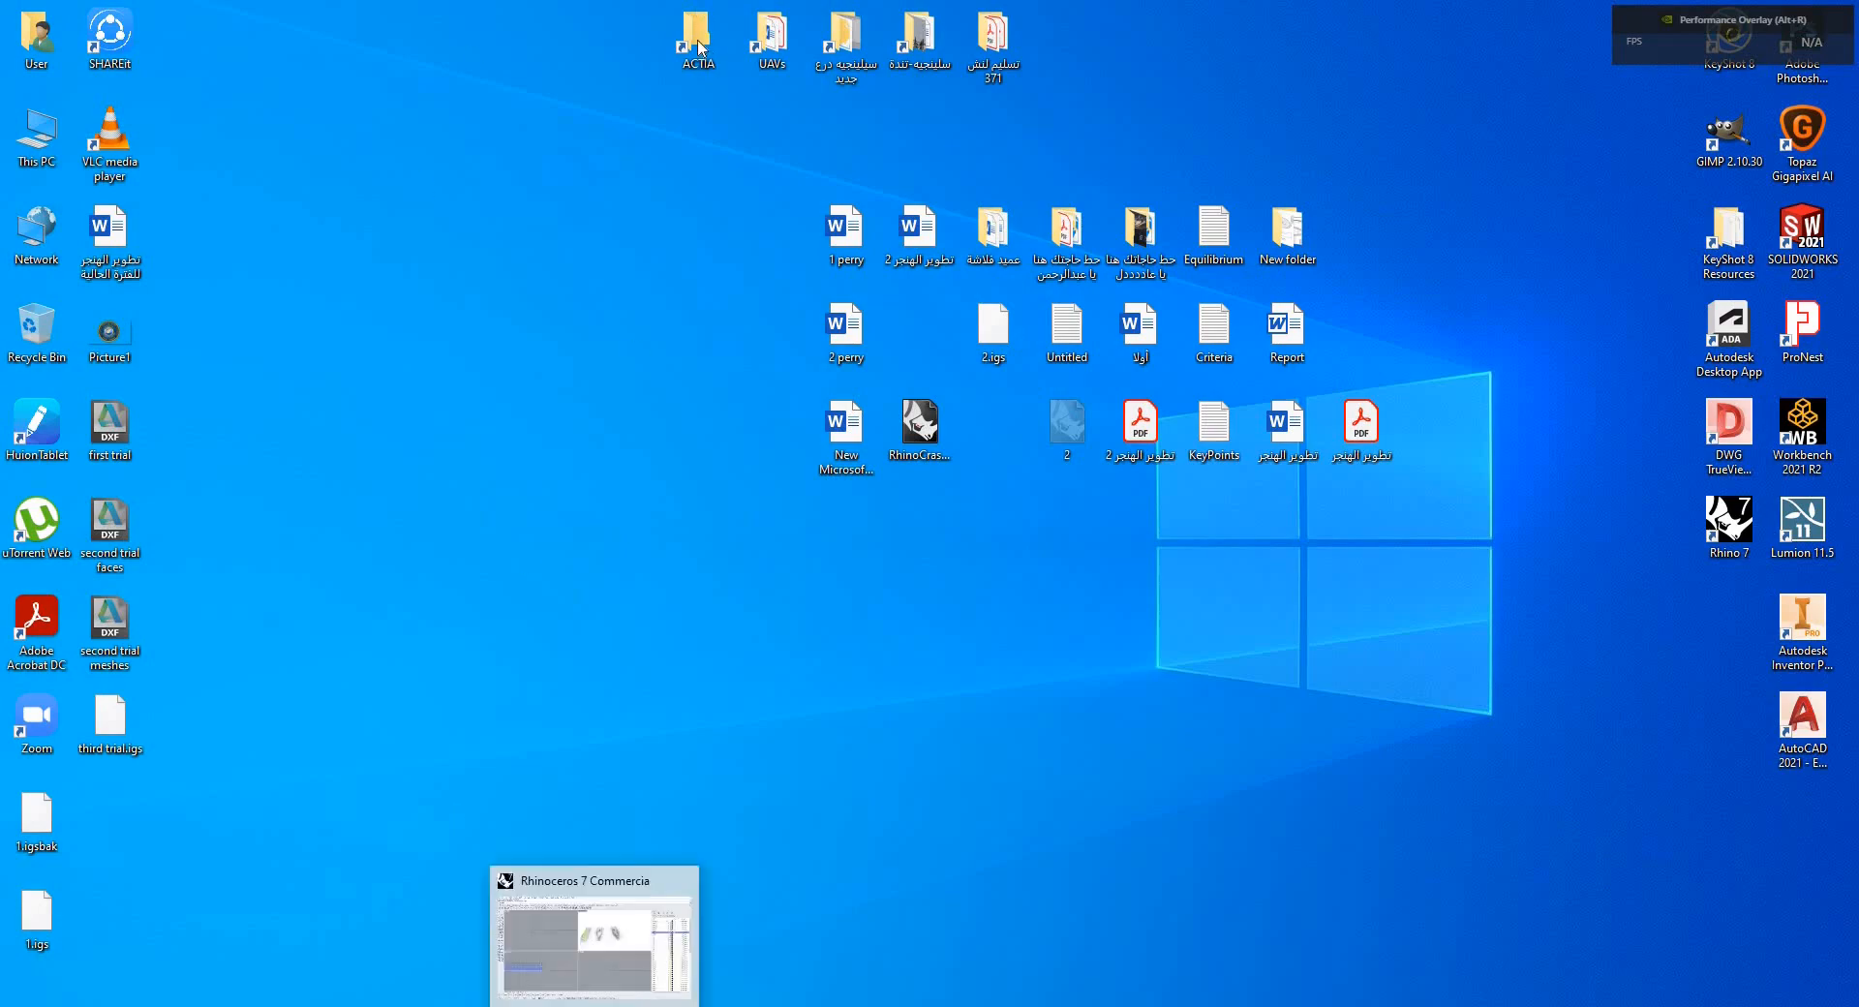
Import the third trial IGES file into Rhino as an imported file and maximize the Rhino window.
click(593, 1004)
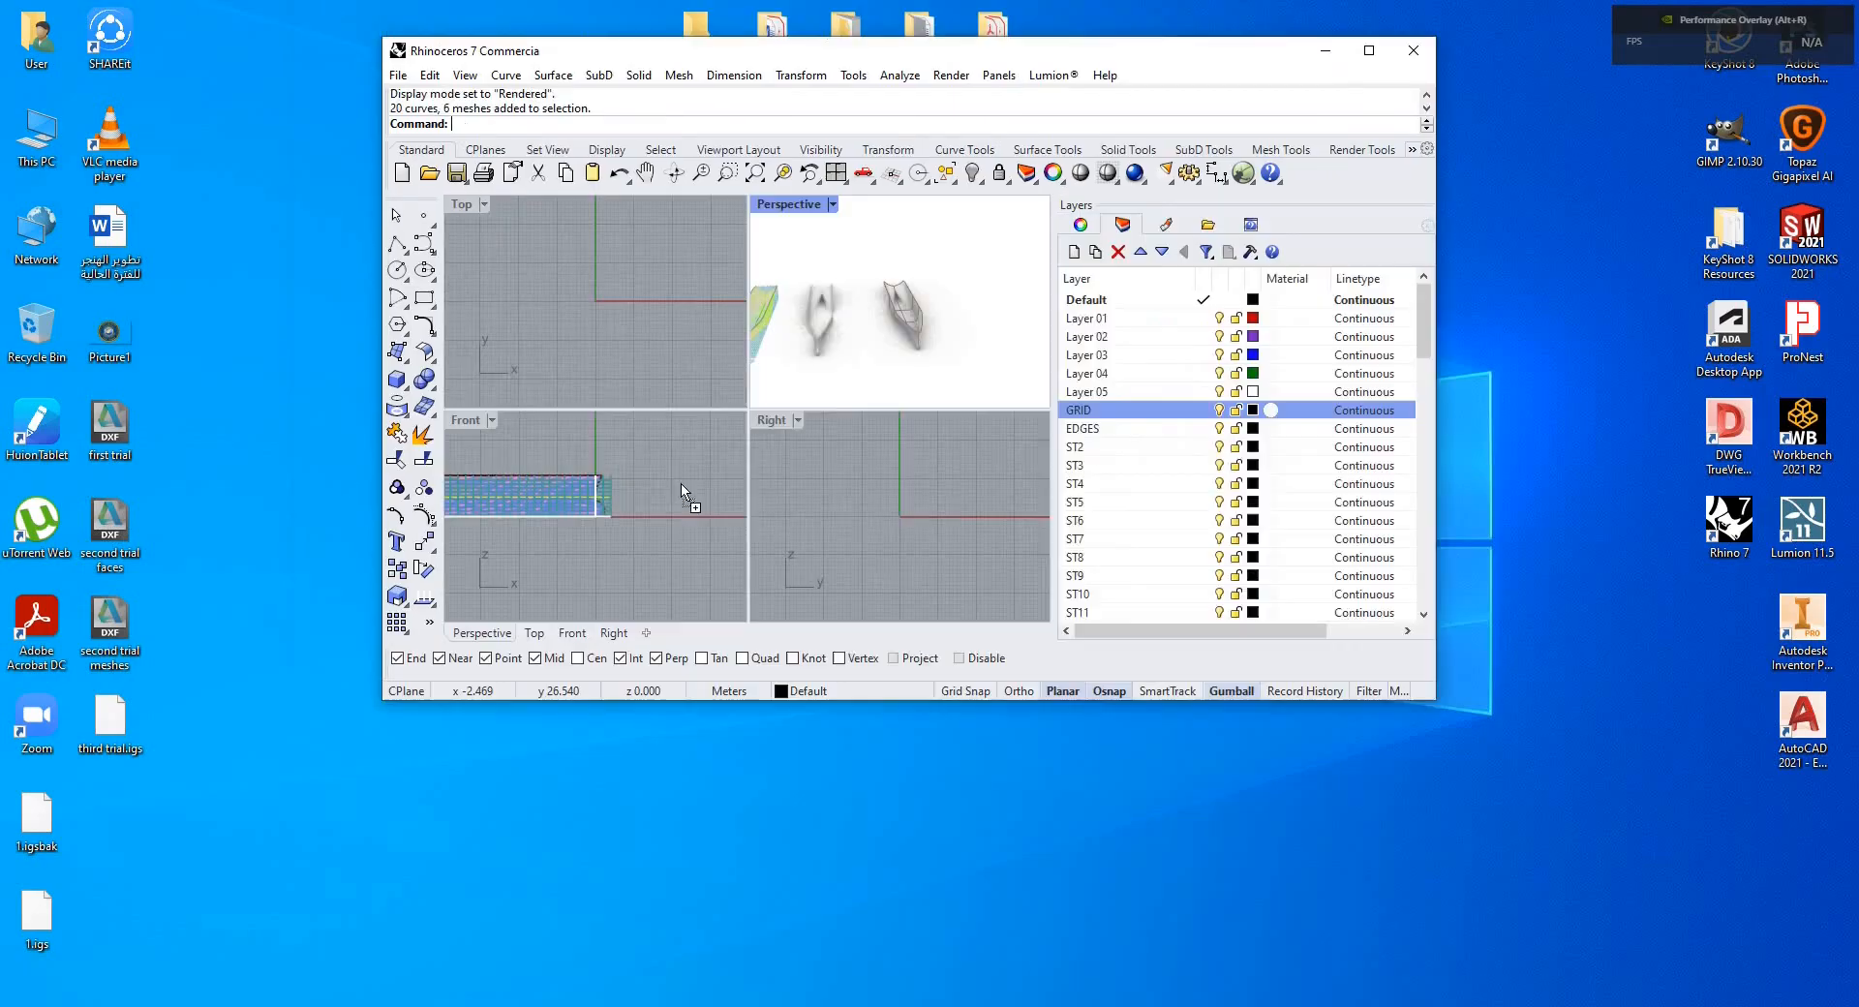
drag(685, 494, 883, 544)
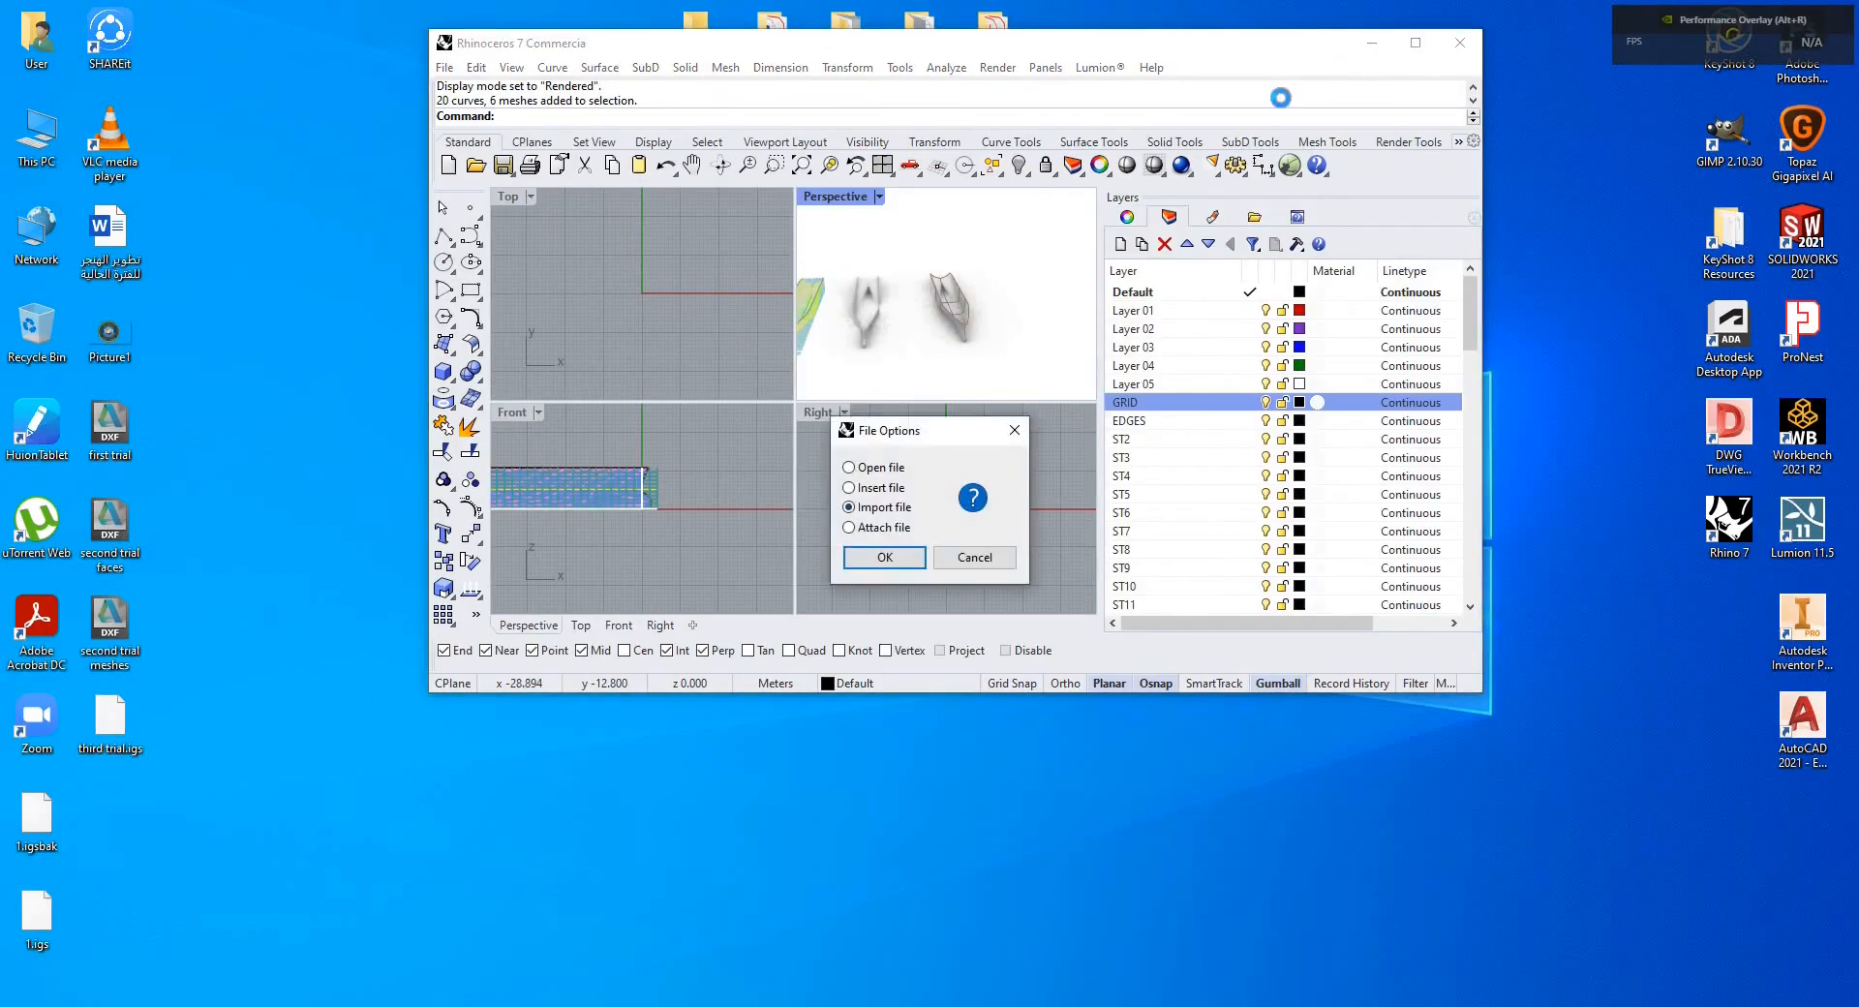
click(1421, 47)
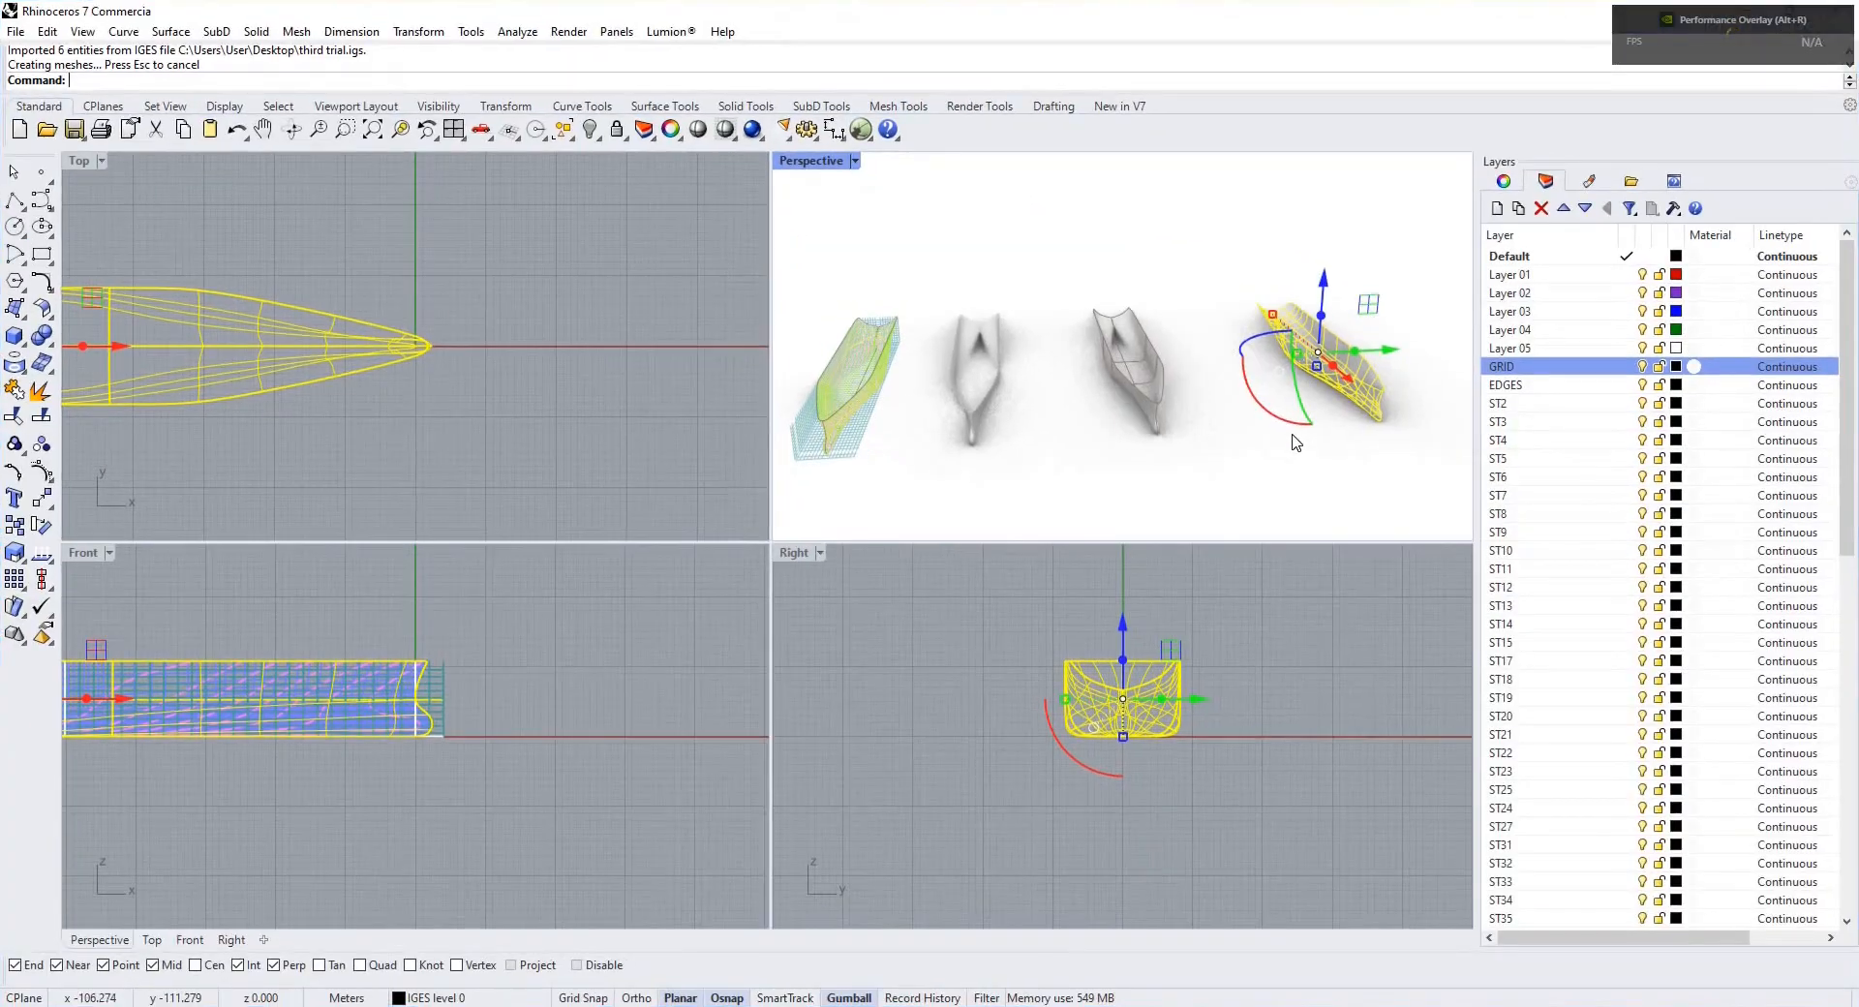
key(Escape)
Orbit and zoom around the imported IGES hull surfaces in the perspective view to examine them.
scroll(1141, 432, down, 2)
scroll(1143, 436, up, 6)
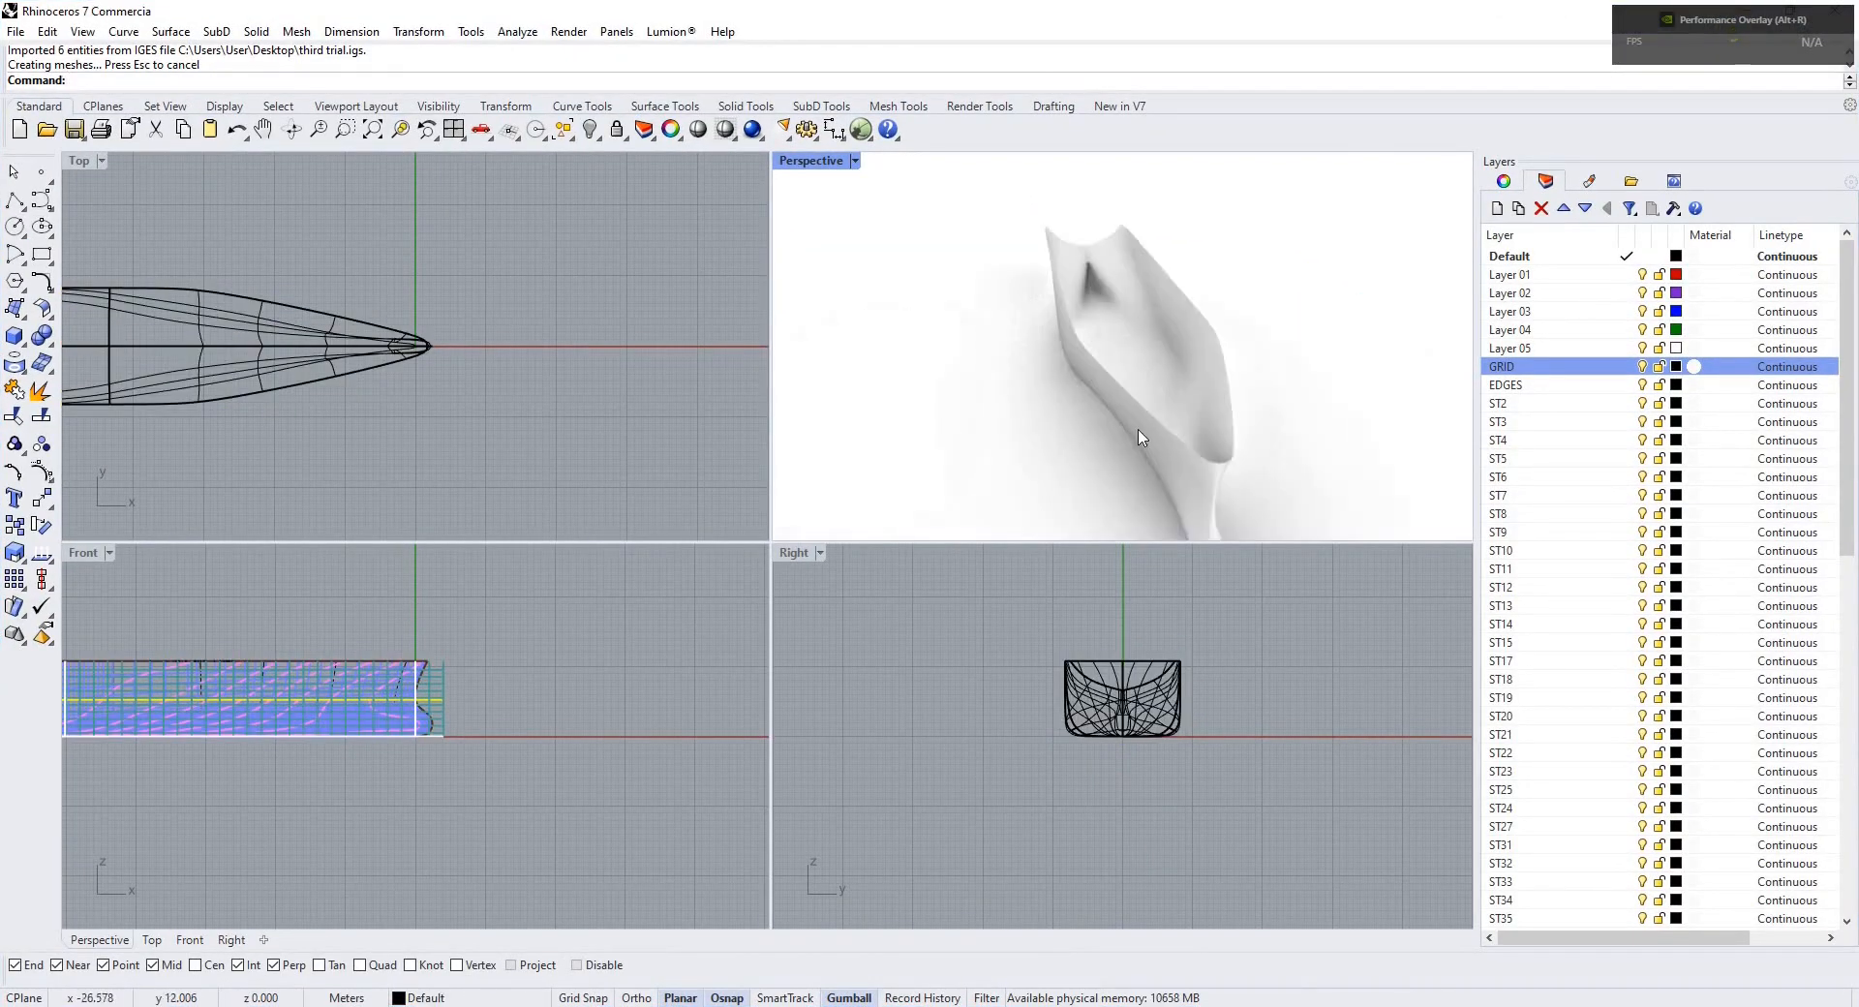
scroll(1140, 438, up, 2)
right_drag(1141, 438, 1171, 398)
scroll(955, 389, up, 5)
scroll(955, 389, down, 6)
scroll(1172, 398, up, 3)
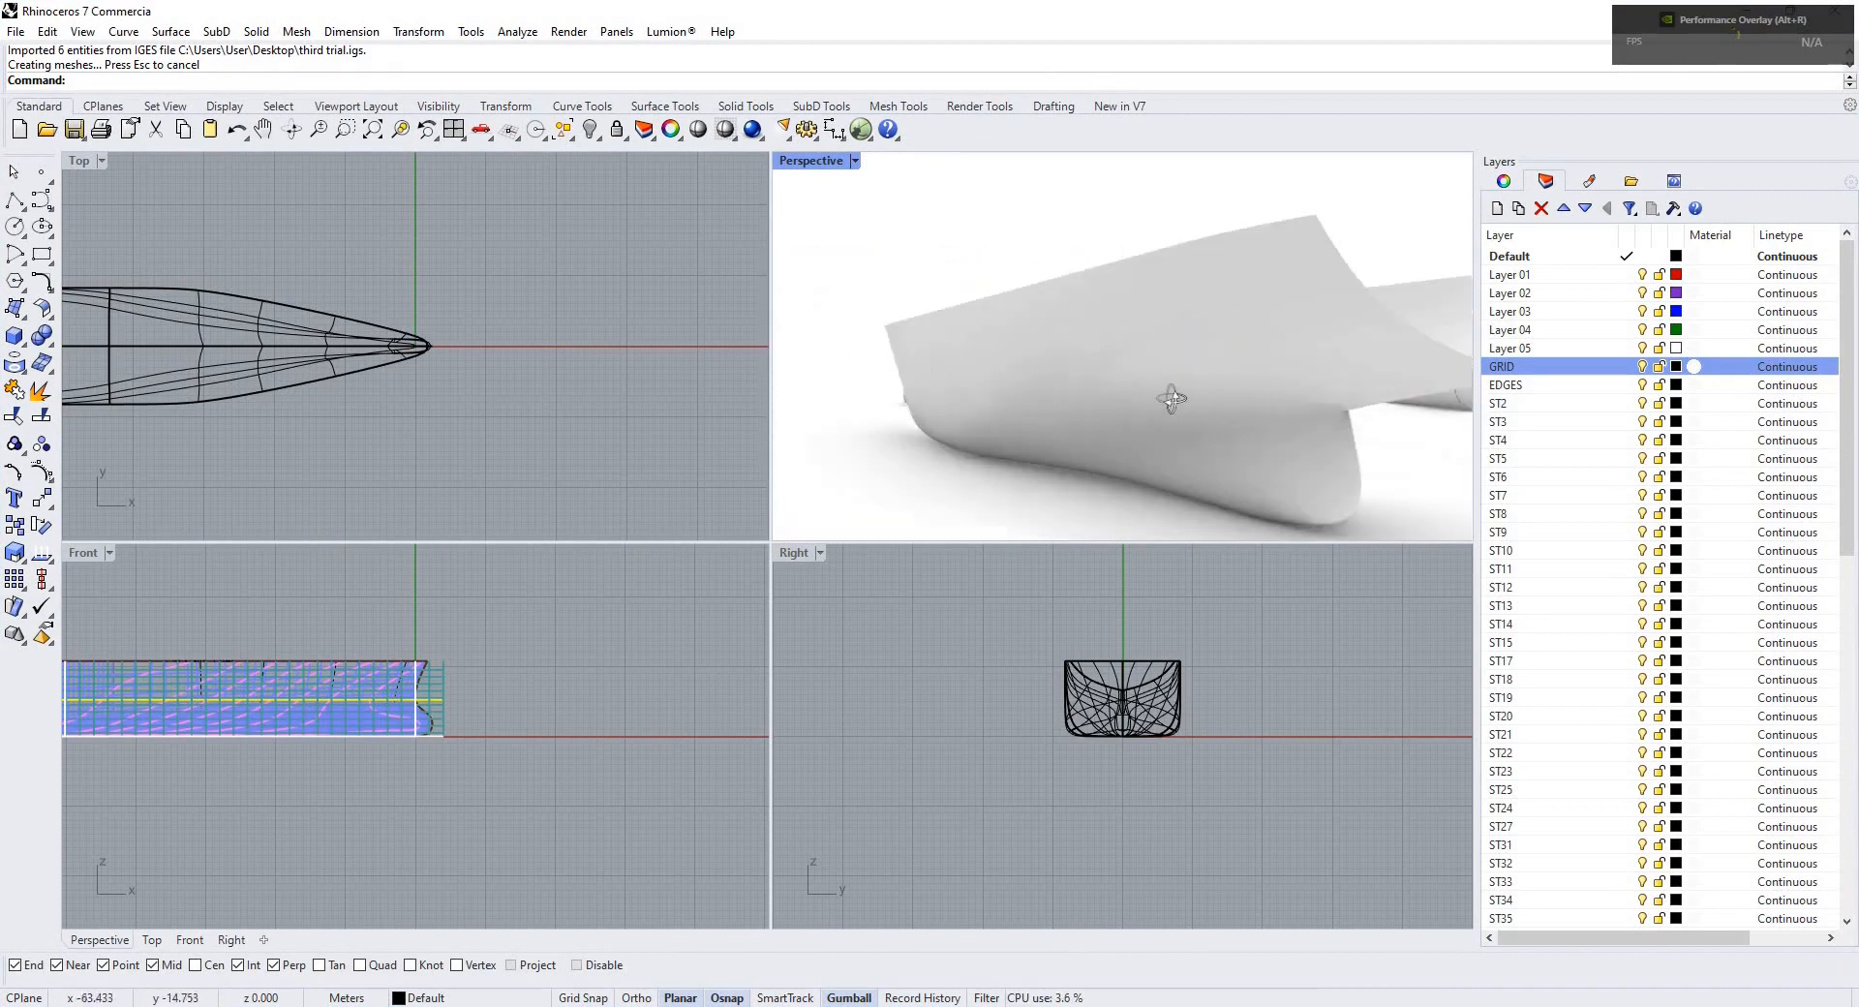
scroll(1018, 388, down, 4)
right_drag(1017, 388, 1126, 443)
scroll(1124, 407, down, 5)
scroll(1107, 426, up, 4)
scroll(1107, 427, up, 2)
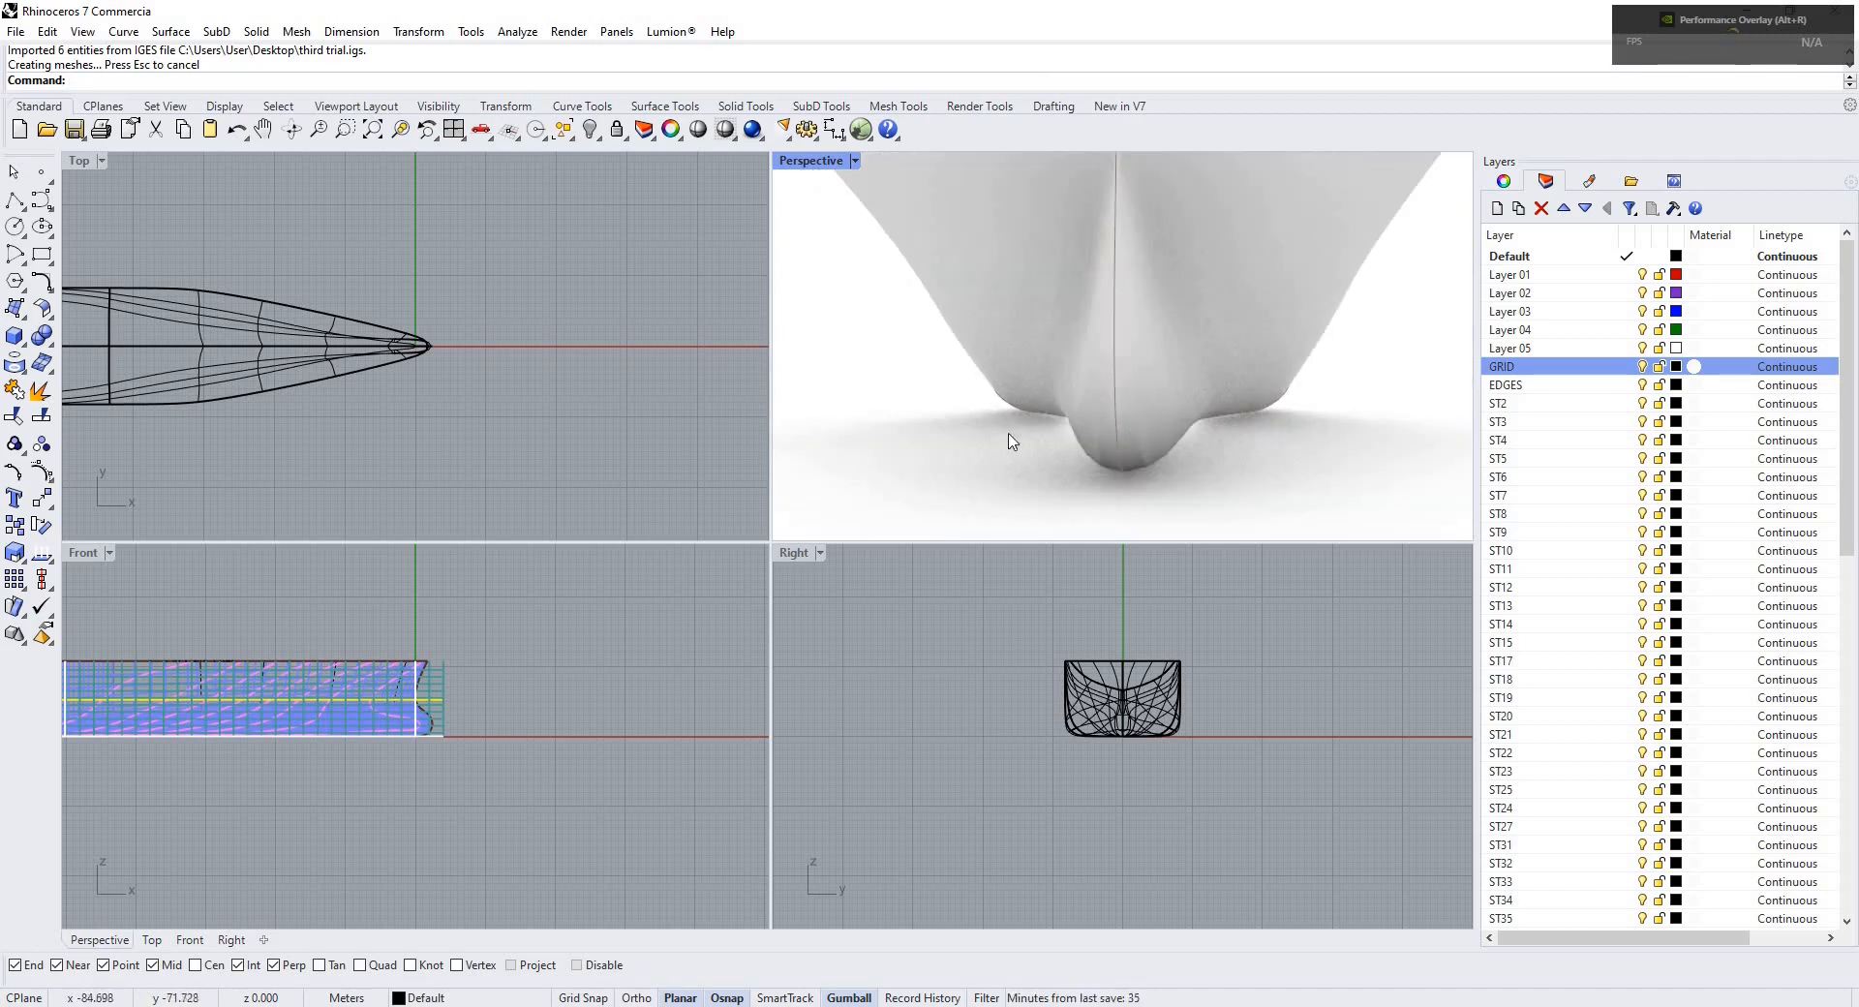
scroll(1009, 417, down, 4)
scroll(1050, 386, down, 4)
right_drag(1050, 385, 1001, 419)
scroll(1000, 419, up, 4)
scroll(1000, 420, up, 4)
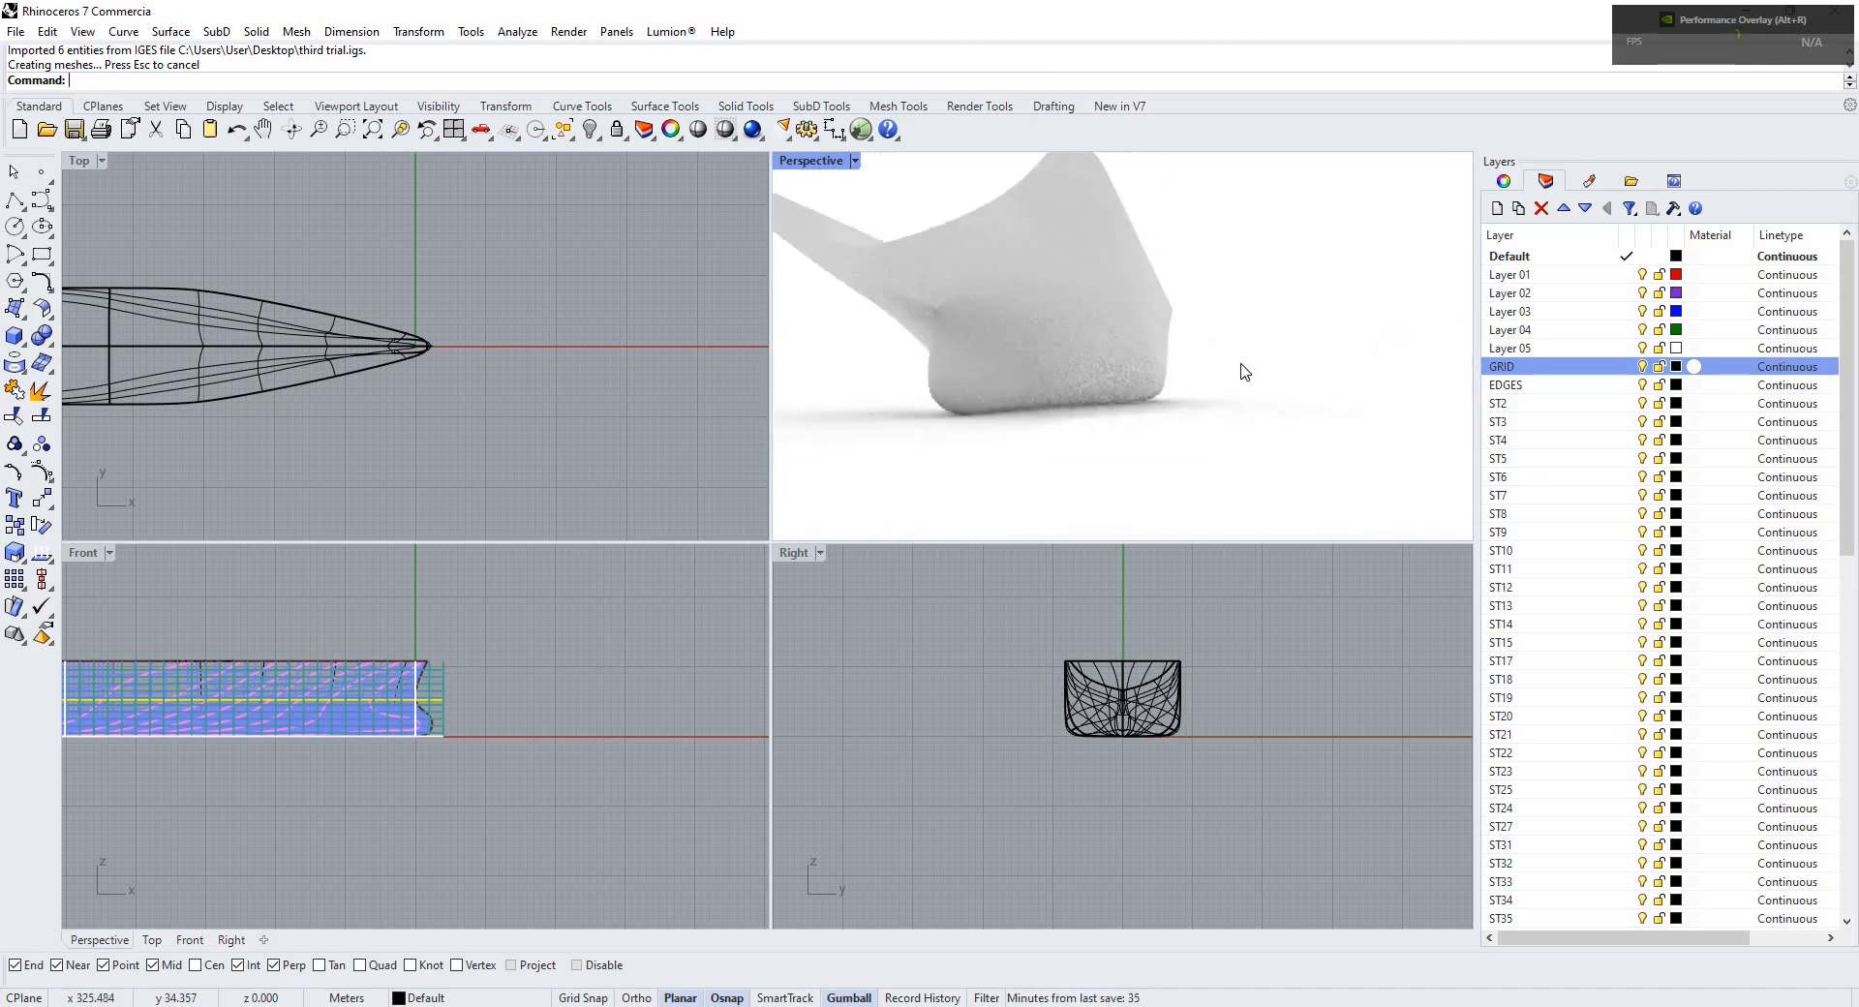
right_drag(1240, 369, 975, 377)
scroll(1060, 354, up, 2)
right_drag(1272, 393, 1002, 373)
scroll(1172, 361, down, 5)
scroll(955, 381, down, 4)
scroll(901, 378, up, 4)
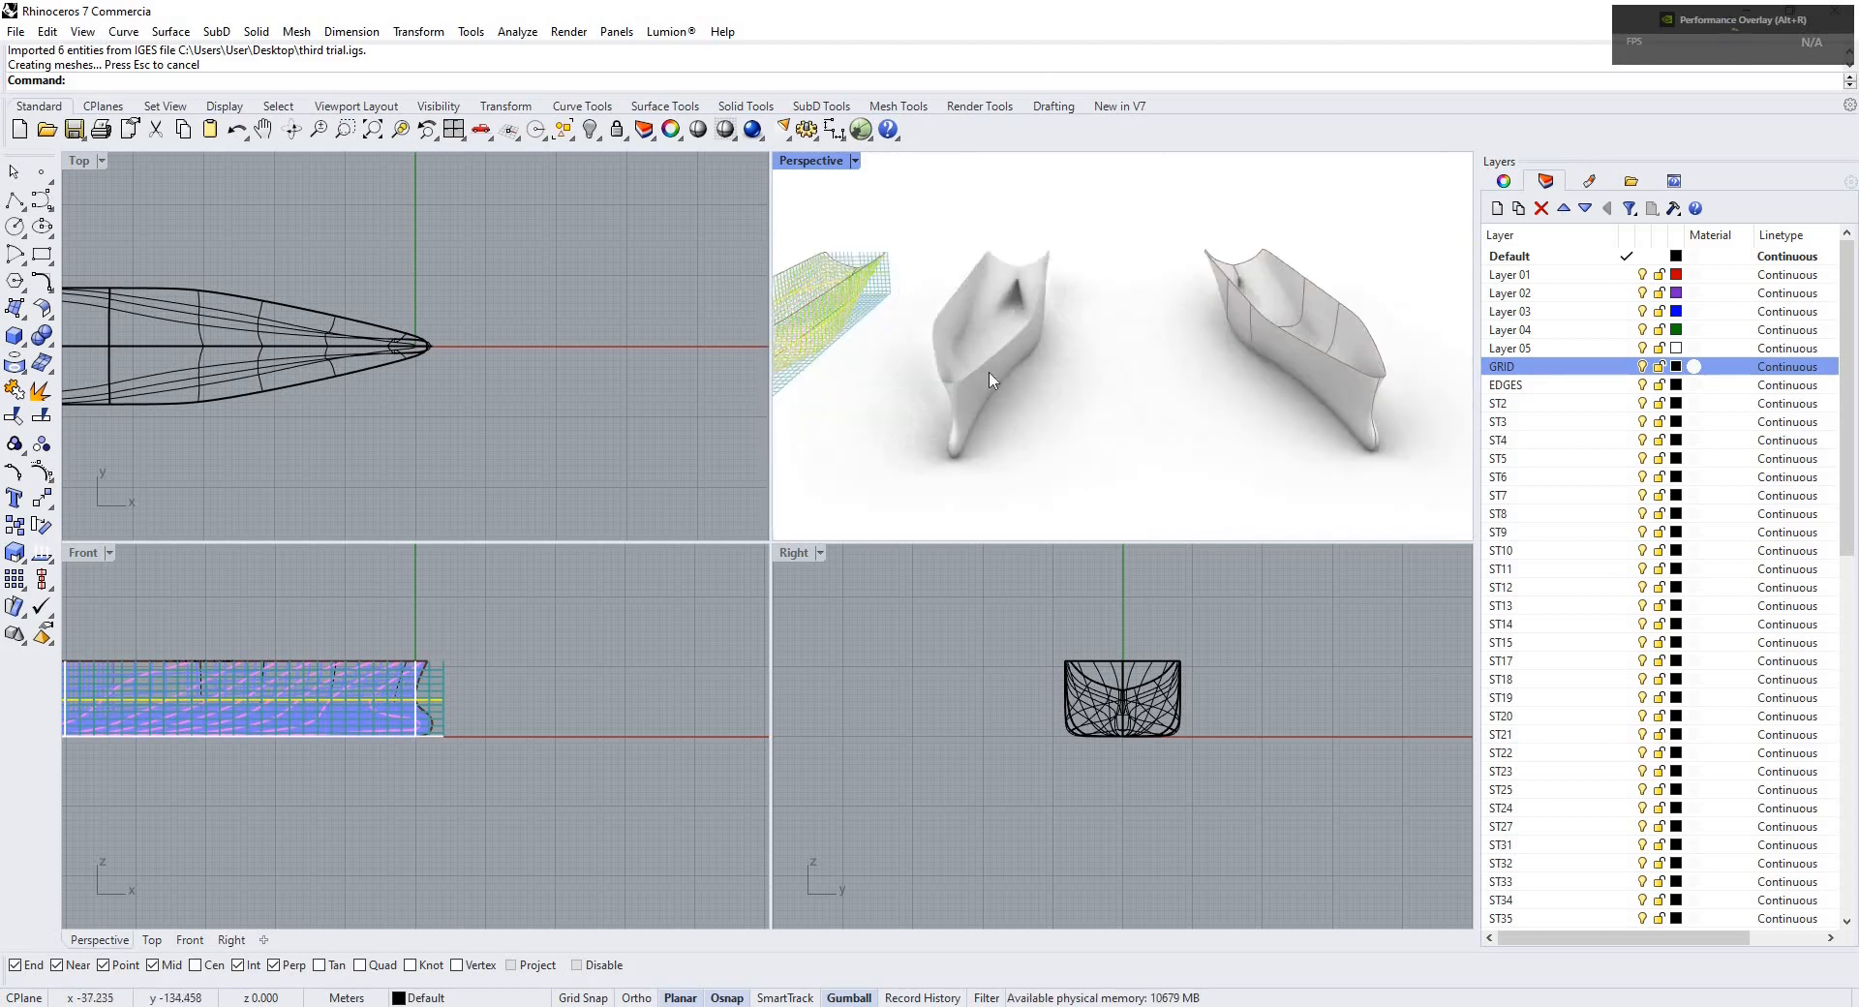
Compare the IGES surface hull with the other imported hulls by orbiting and zooming the perspective view.
scroll(1046, 394, down, 4)
scroll(1027, 356, up, 5)
scroll(1027, 356, up, 2)
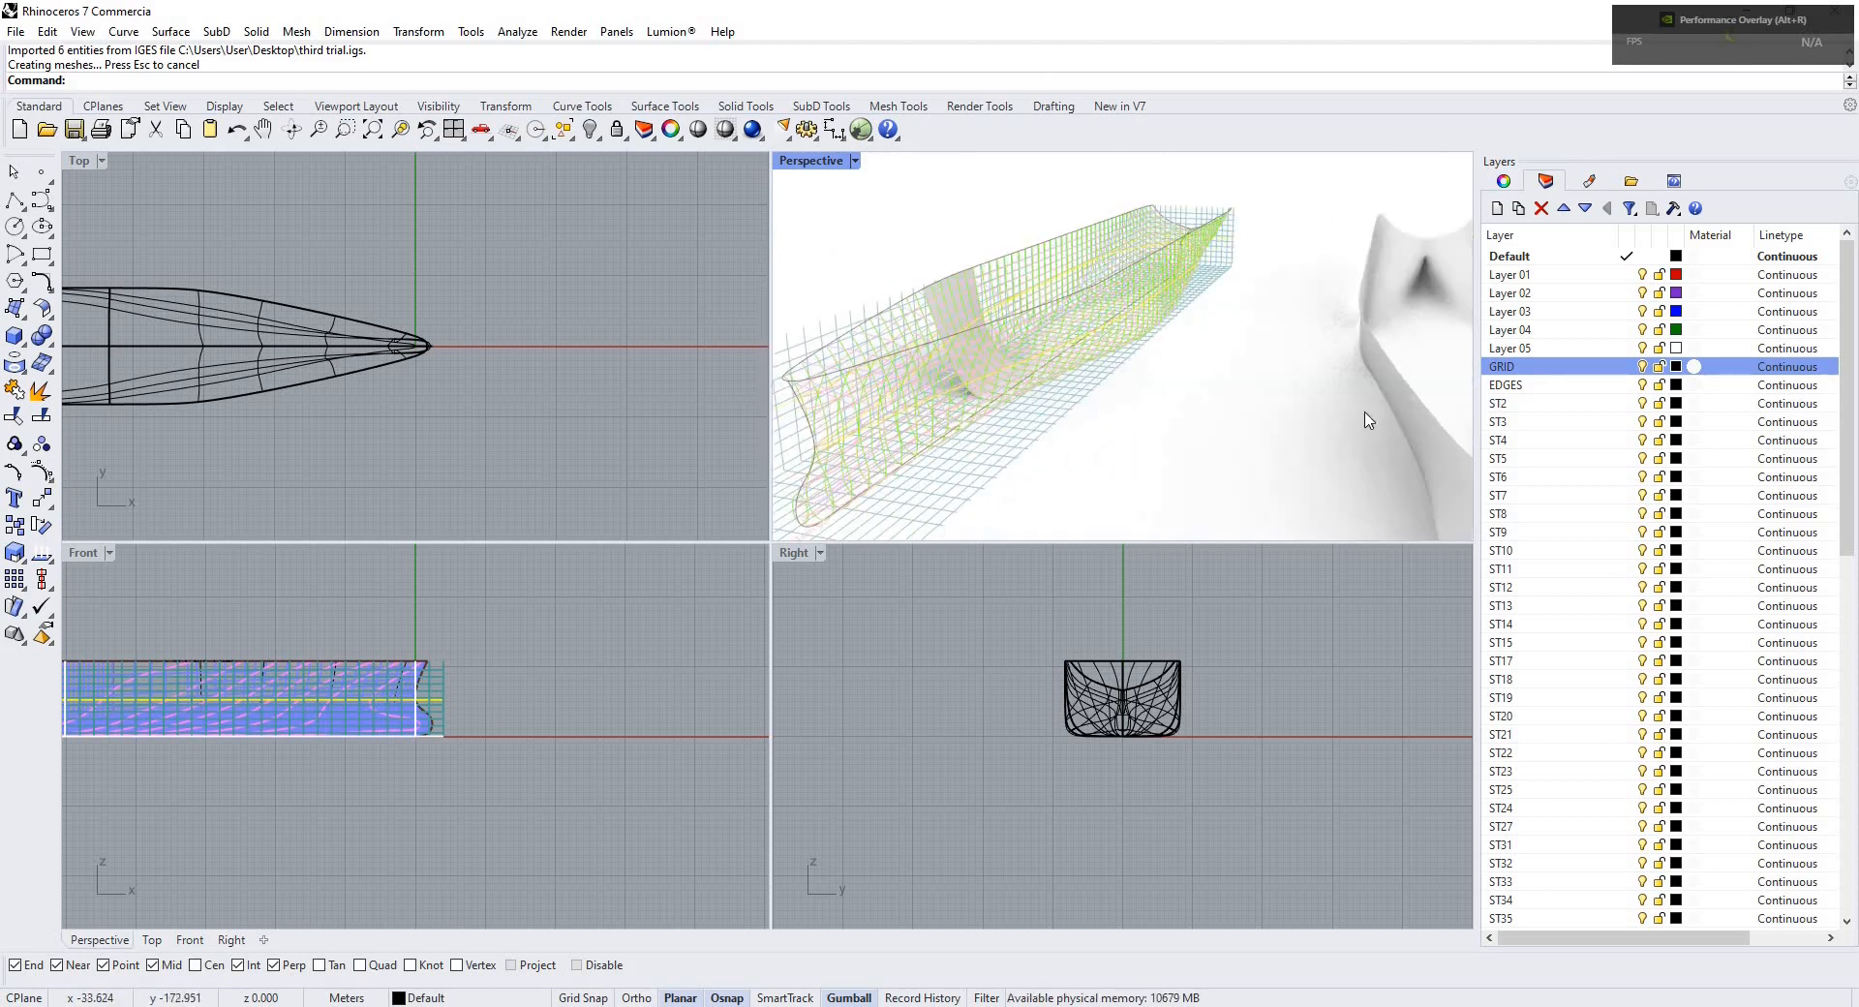
scroll(1353, 387, down, 5)
scroll(1188, 331, up, 3)
right_drag(1187, 331, 1277, 311)
scroll(1230, 334, down, 5)
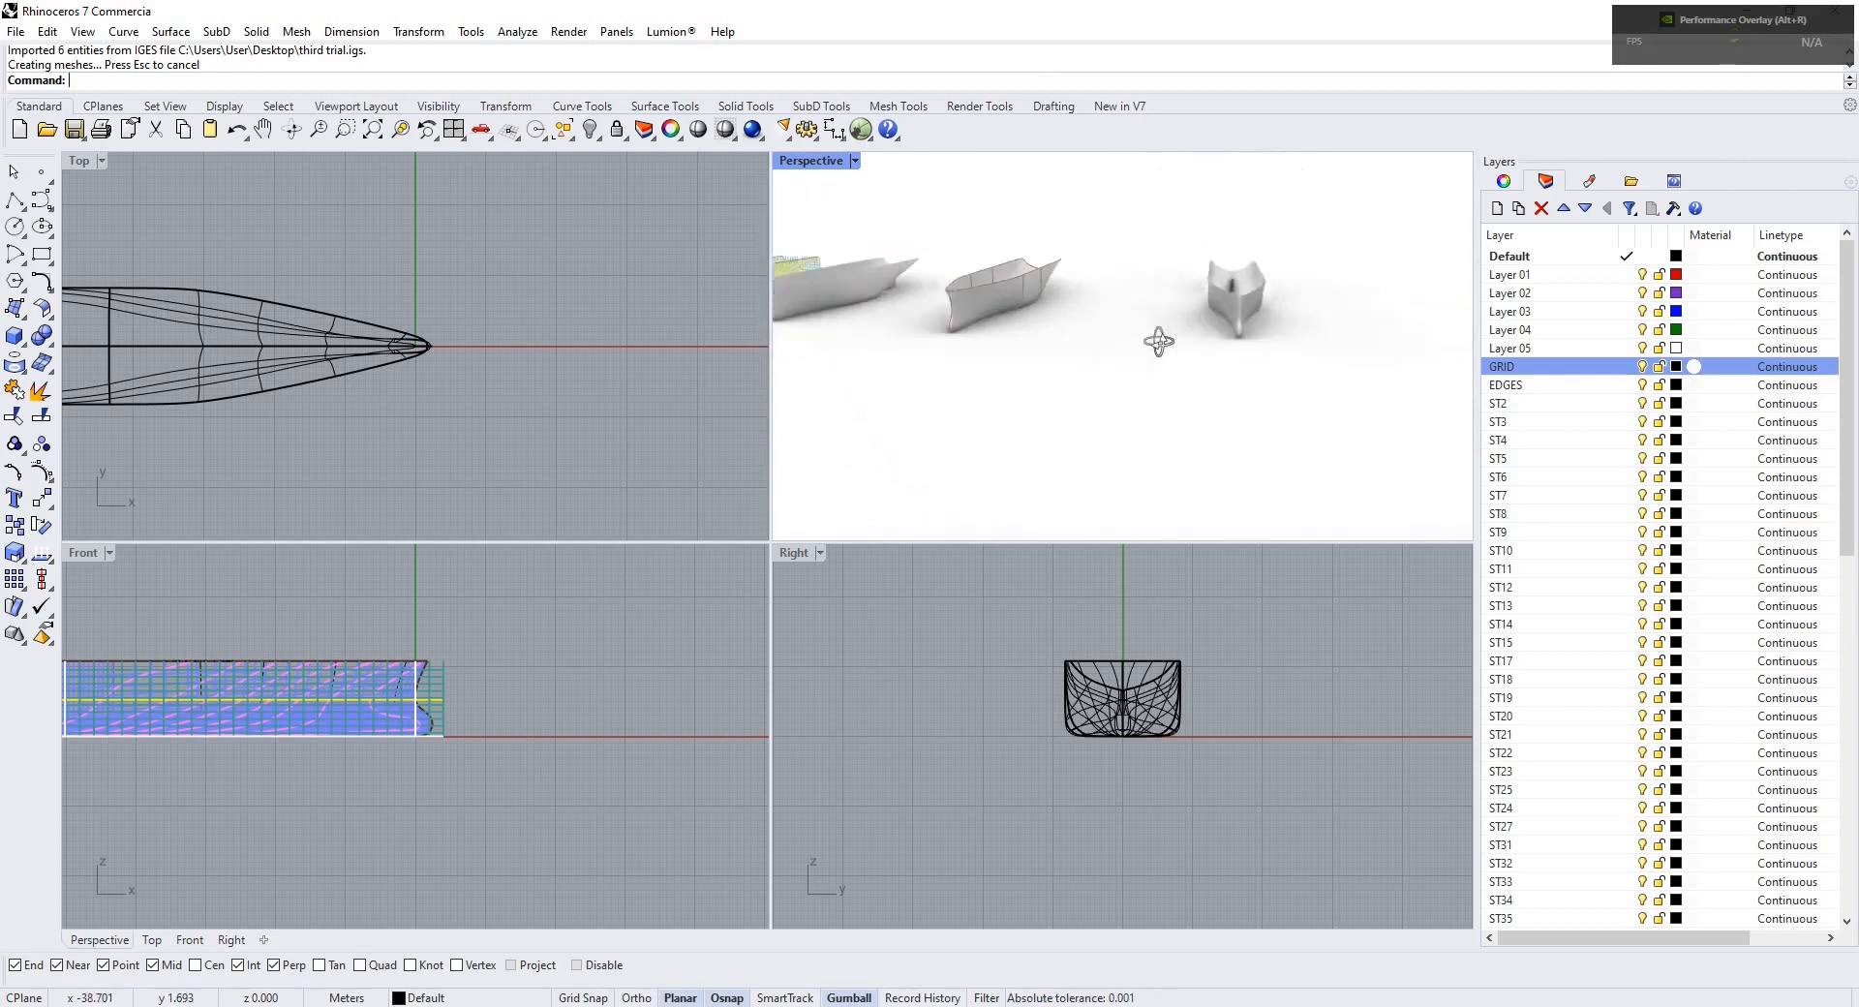
right_drag(1159, 340, 1066, 313)
scroll(1156, 311, up, 4)
scroll(1220, 316, down, 4)
scroll(1034, 323, down, 2)
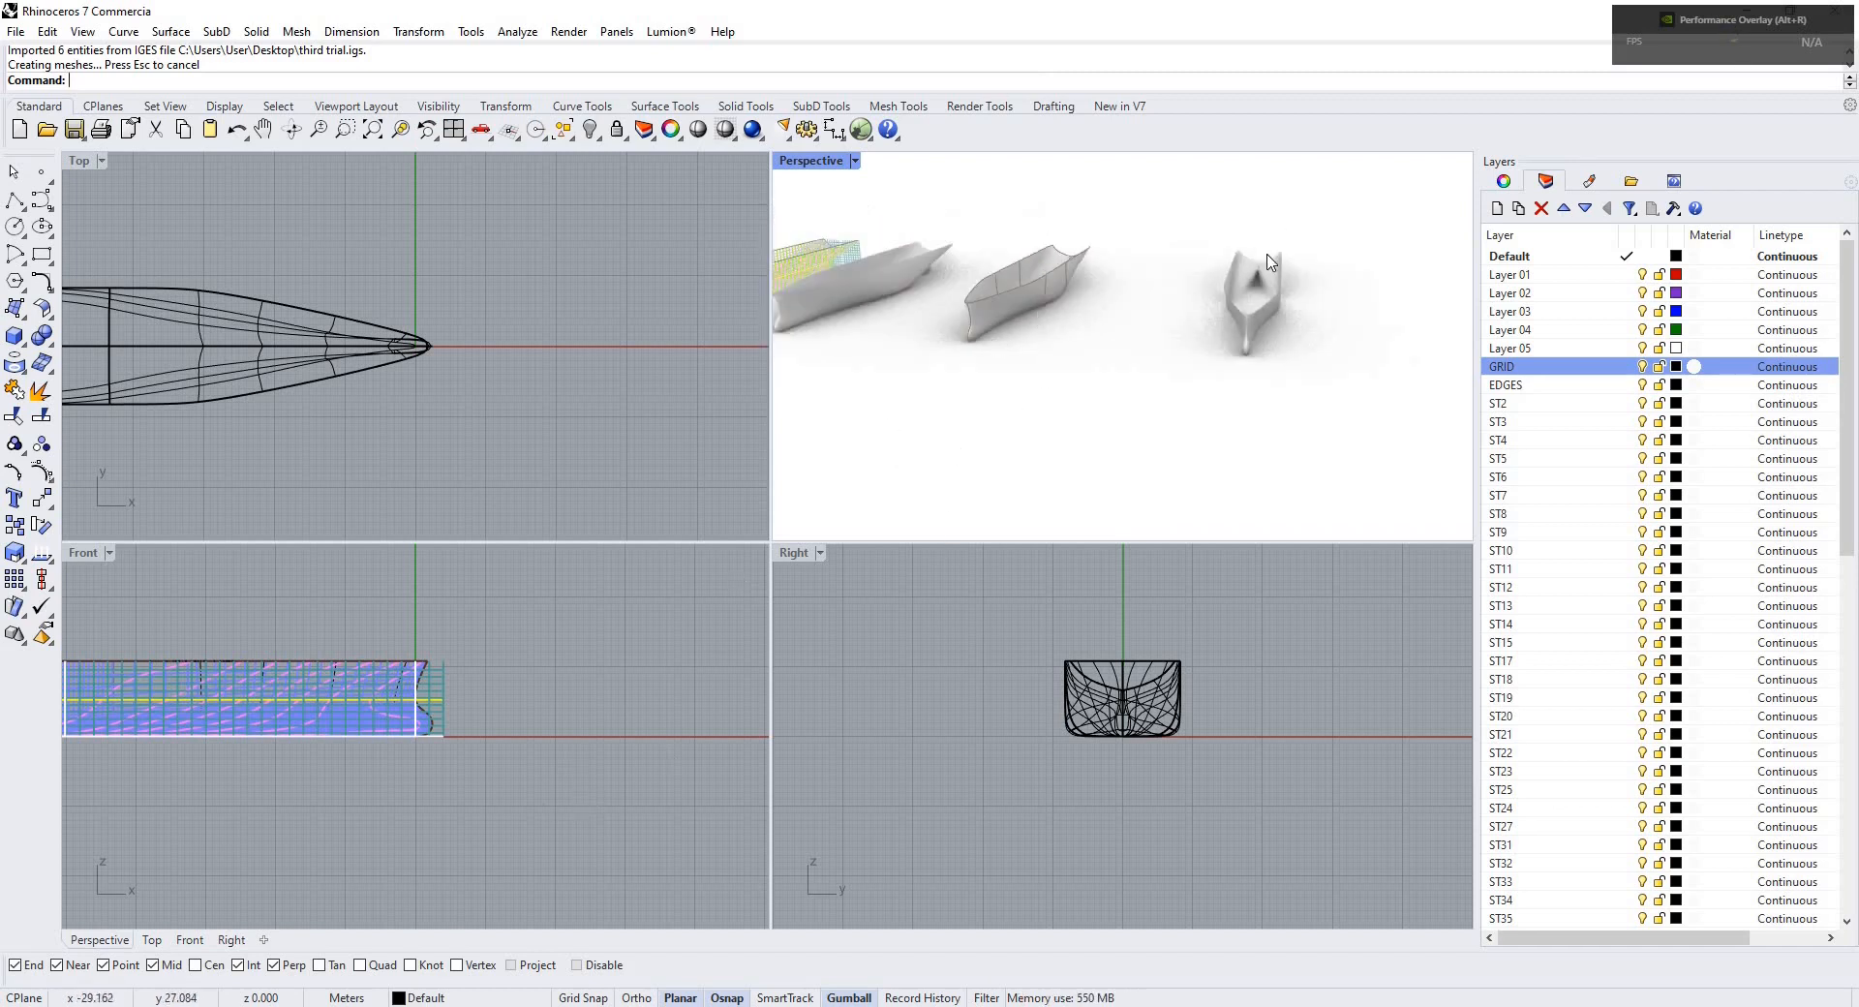
scroll(1042, 407, up, 2)
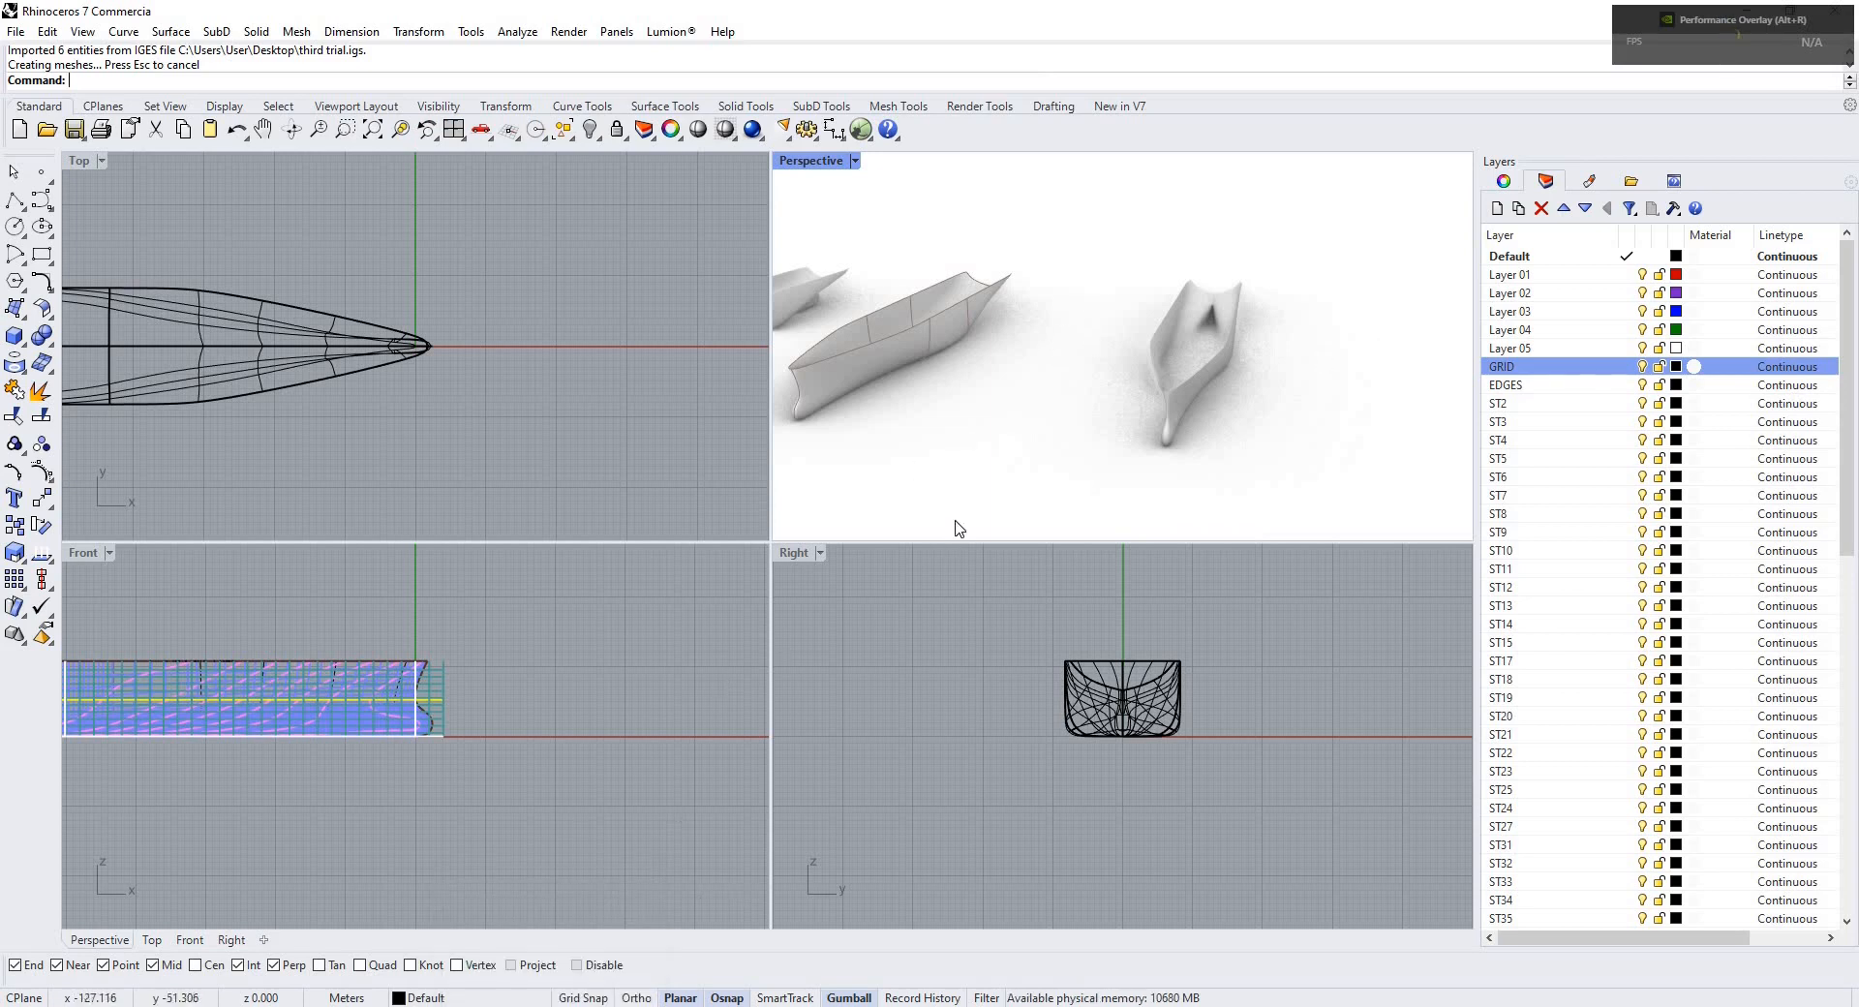
right_drag(1228, 419, 1218, 379)
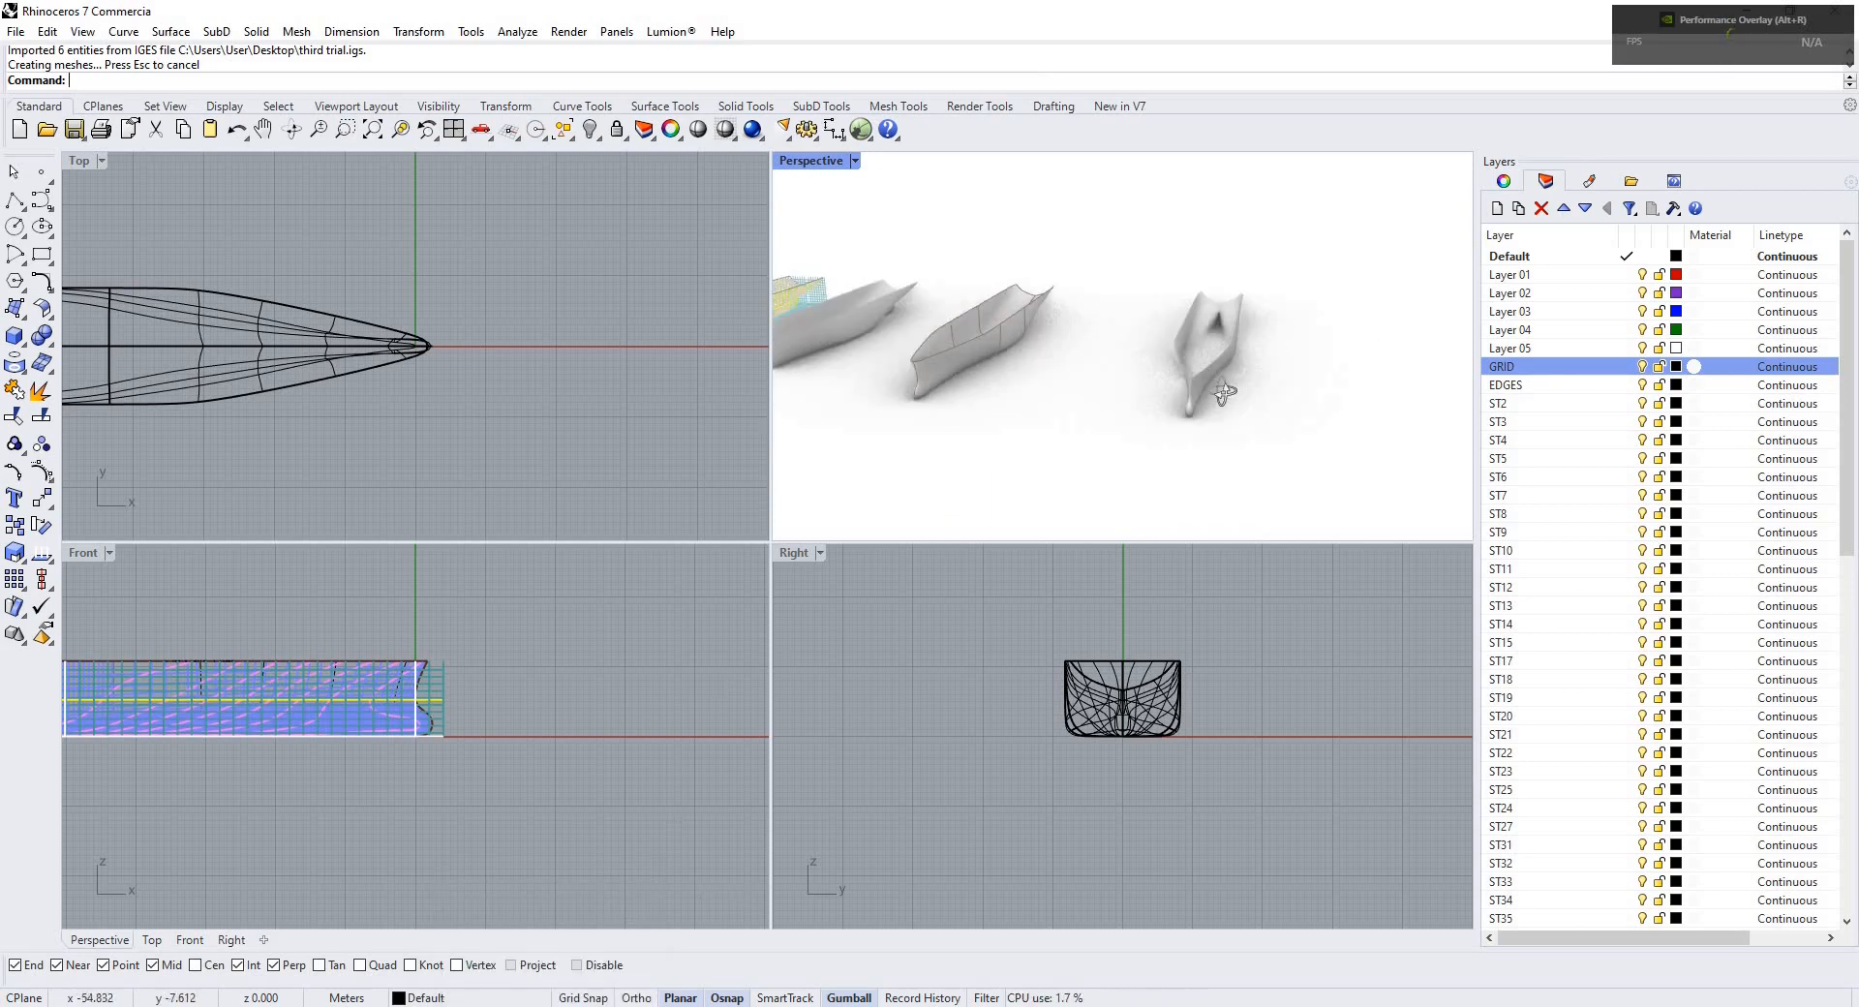
scroll(1219, 379, up, 4)
right_drag(1175, 315, 1262, 291)
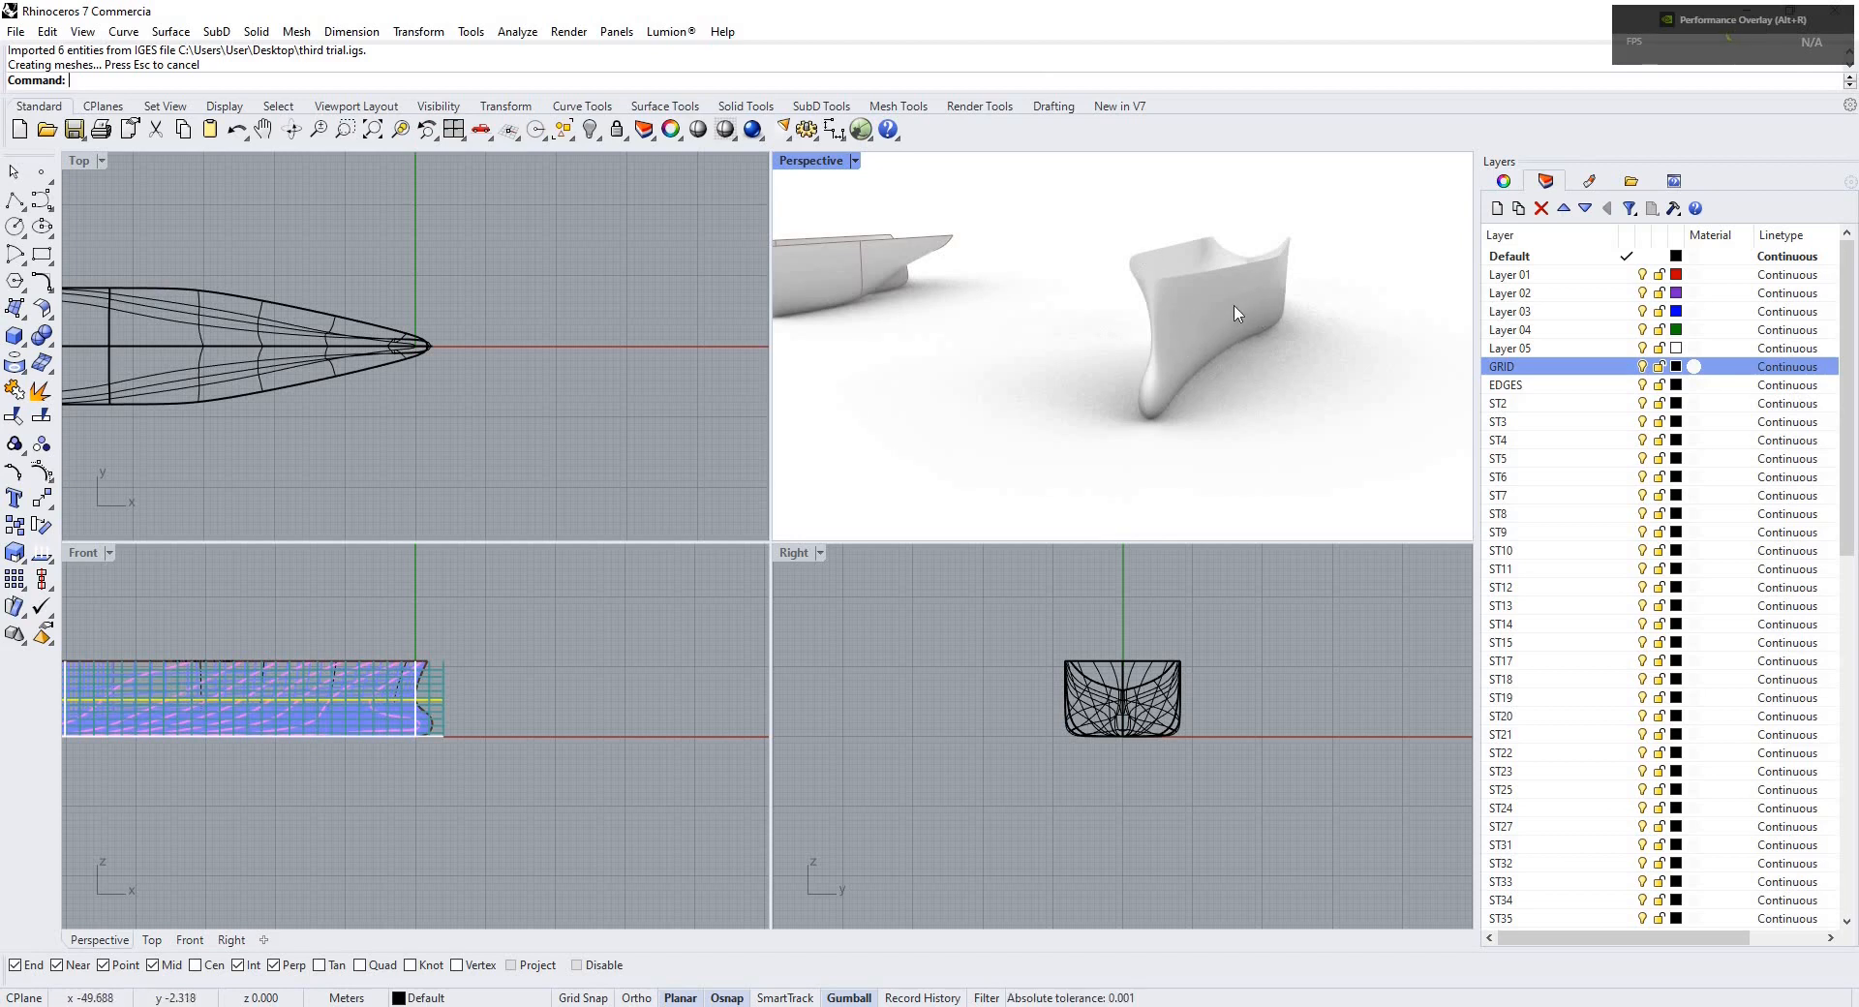
right_drag(1133, 351, 1220, 394)
scroll(1267, 281, down, 7)
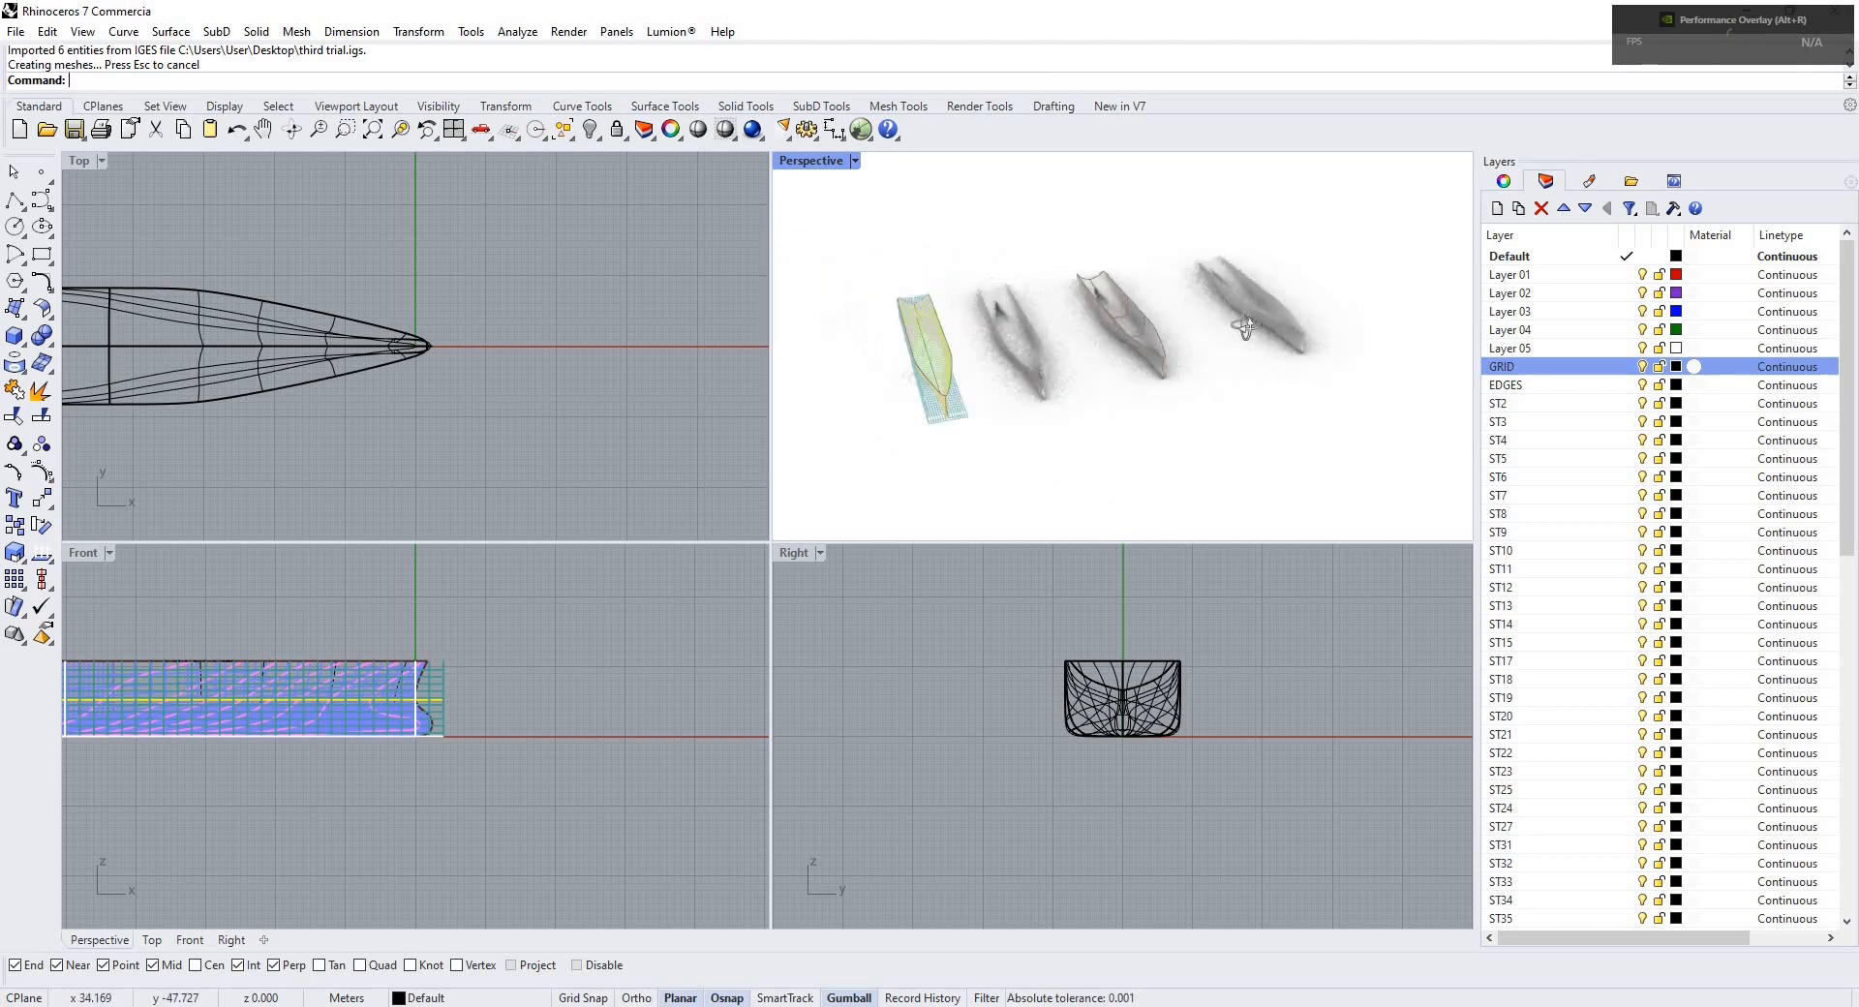
scroll(1193, 325, up, 7)
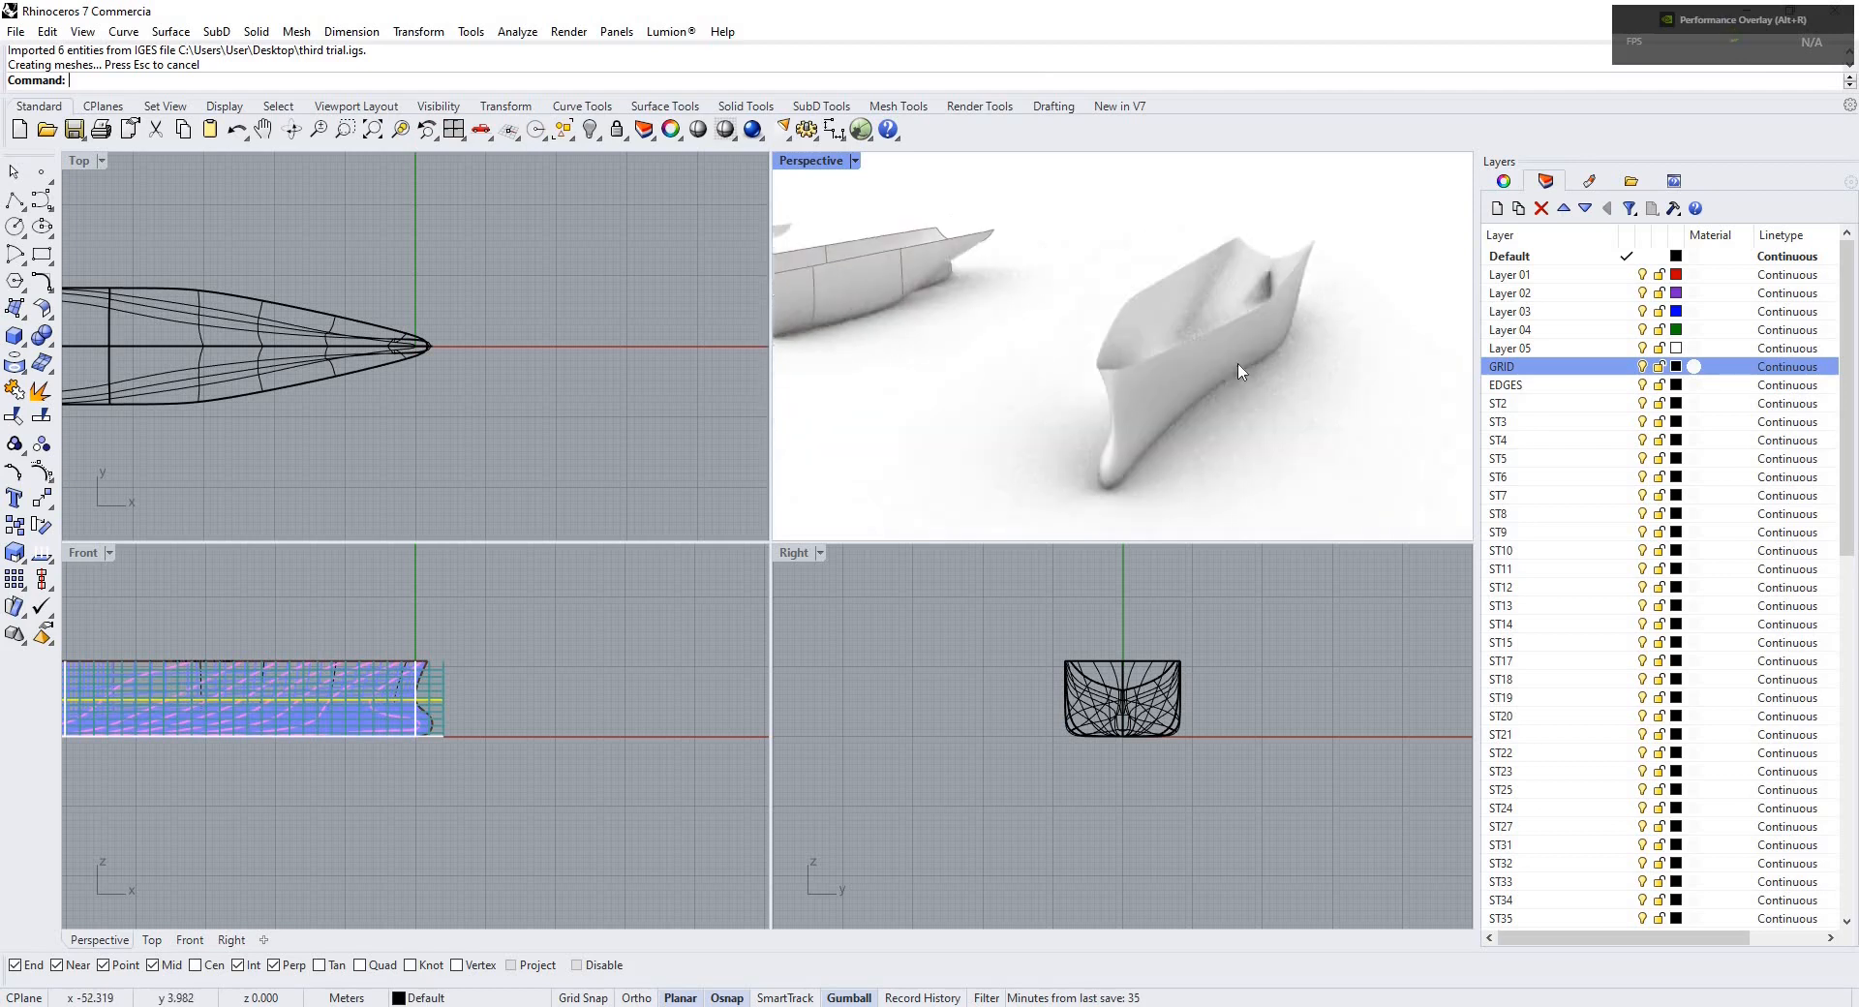